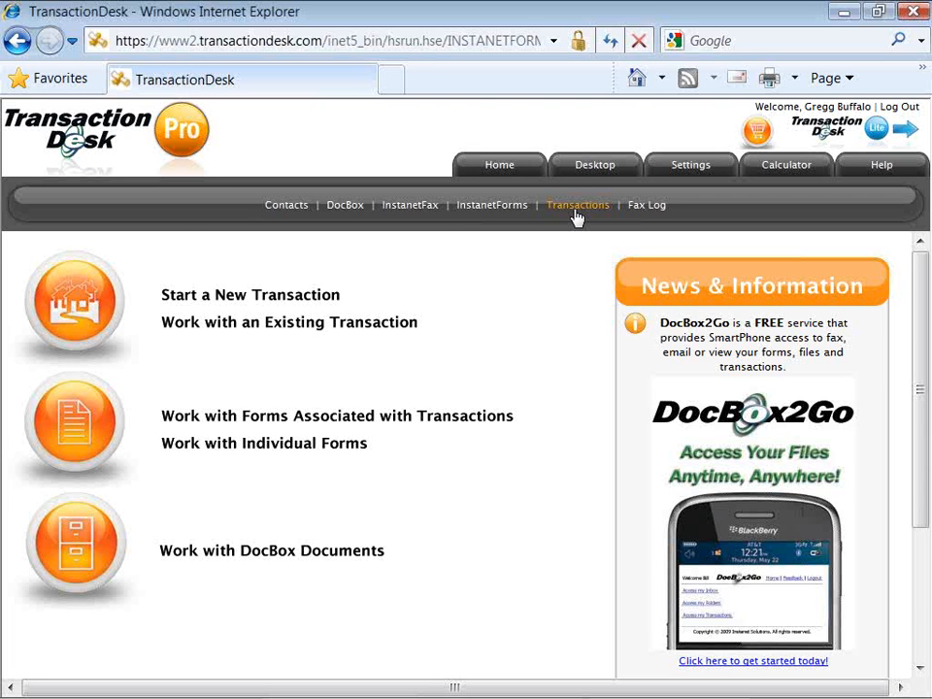
Show the My Transactions list with open transactions 1–10 of 20, sorted by last modified.
{"action": "left_click", "coordinate": [577, 213]}
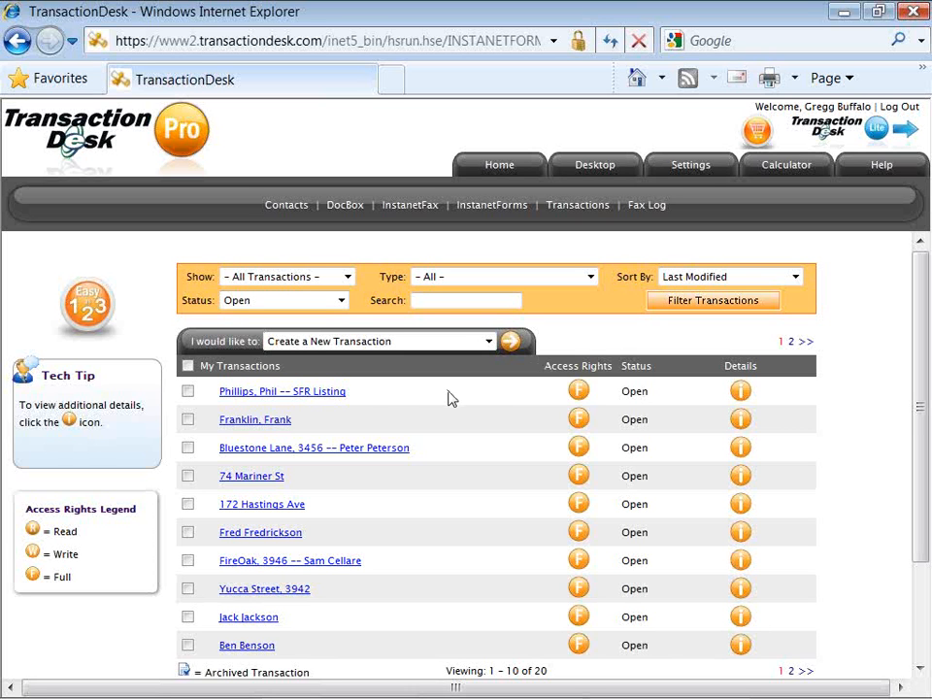
{"action": "left_click", "coordinate": [357, 453]}
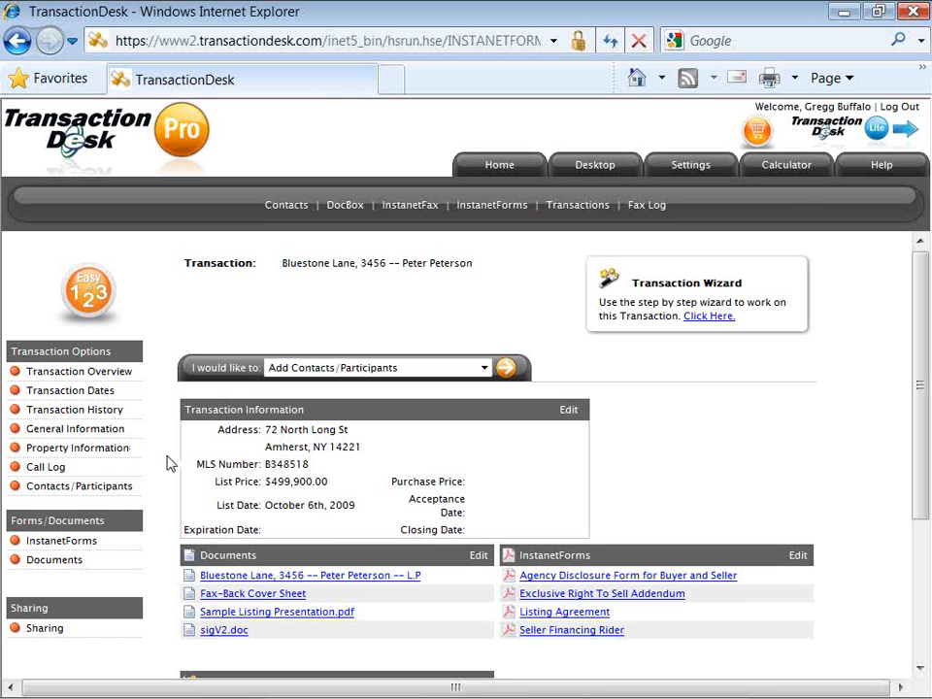
{"action": "scroll", "coordinate": [167, 465], "scroll_direction": "down", "scroll_amount": 1}
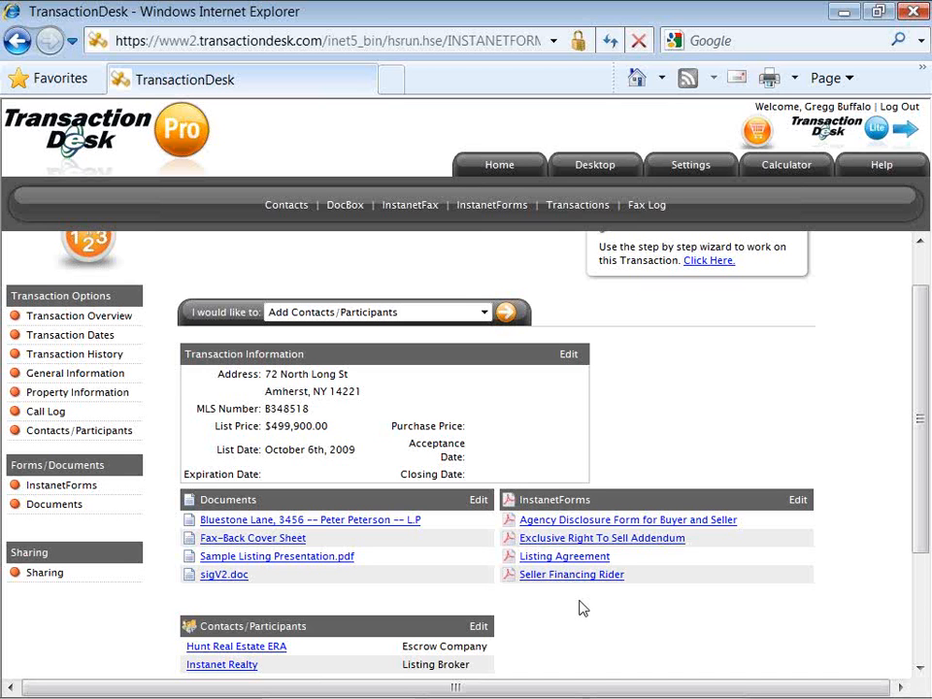
{"action": "scroll", "coordinate": [579, 608], "scroll_direction": "down", "scroll_amount": 1}
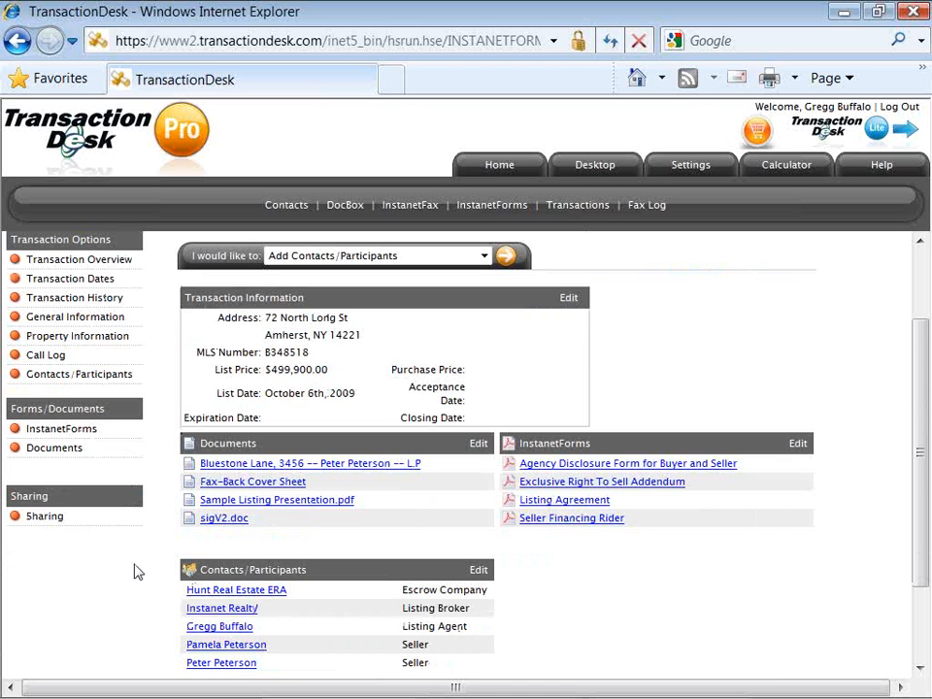
{"action": "scroll", "coordinate": [137, 573], "scroll_direction": "down", "scroll_amount": 1}
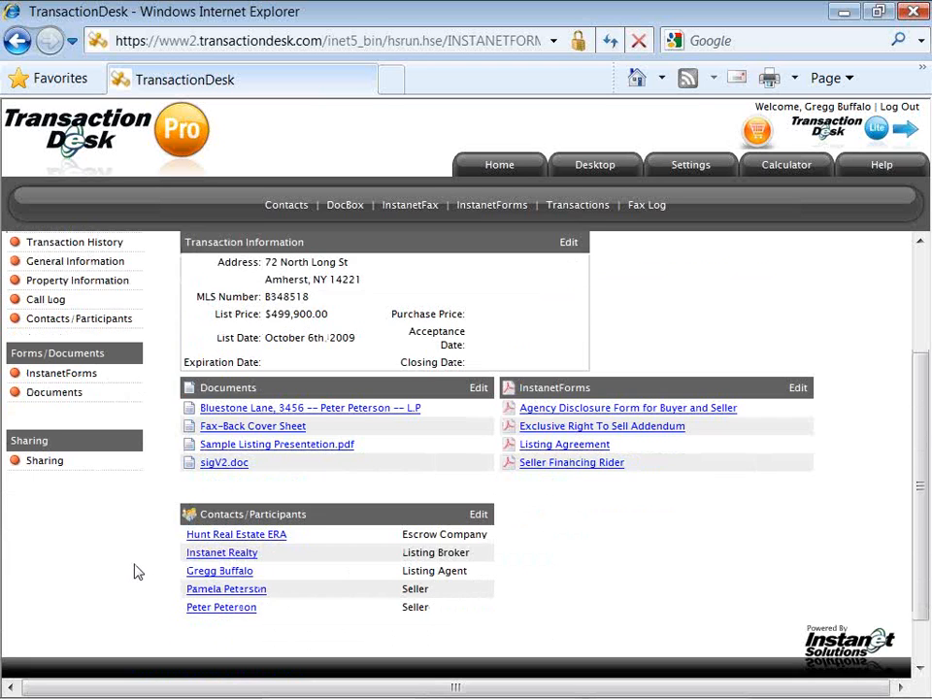
{"action": "scroll", "coordinate": [137, 573], "scroll_direction": "up", "scroll_amount": 1}
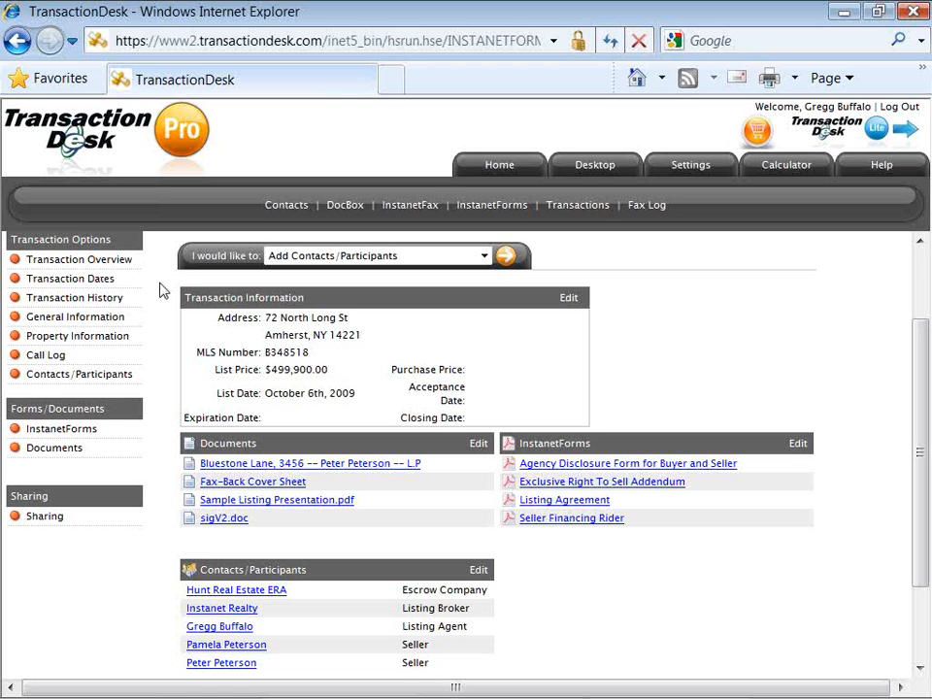
{"action": "scroll", "coordinate": [163, 291], "scroll_direction": "up", "scroll_amount": 1}
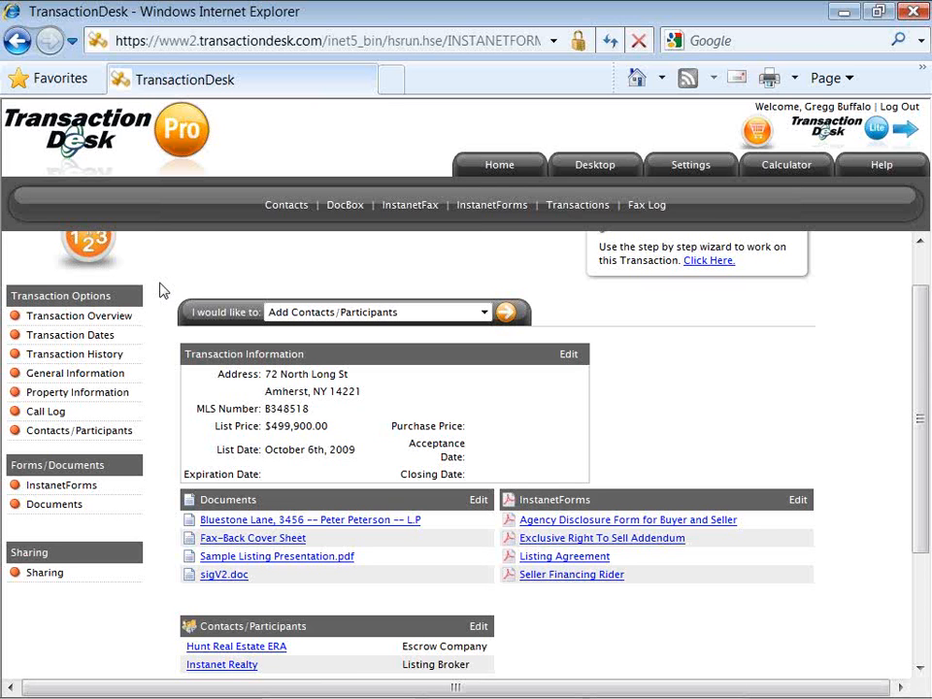
{"action": "scroll", "coordinate": [163, 291], "scroll_direction": "up", "scroll_amount": 1}
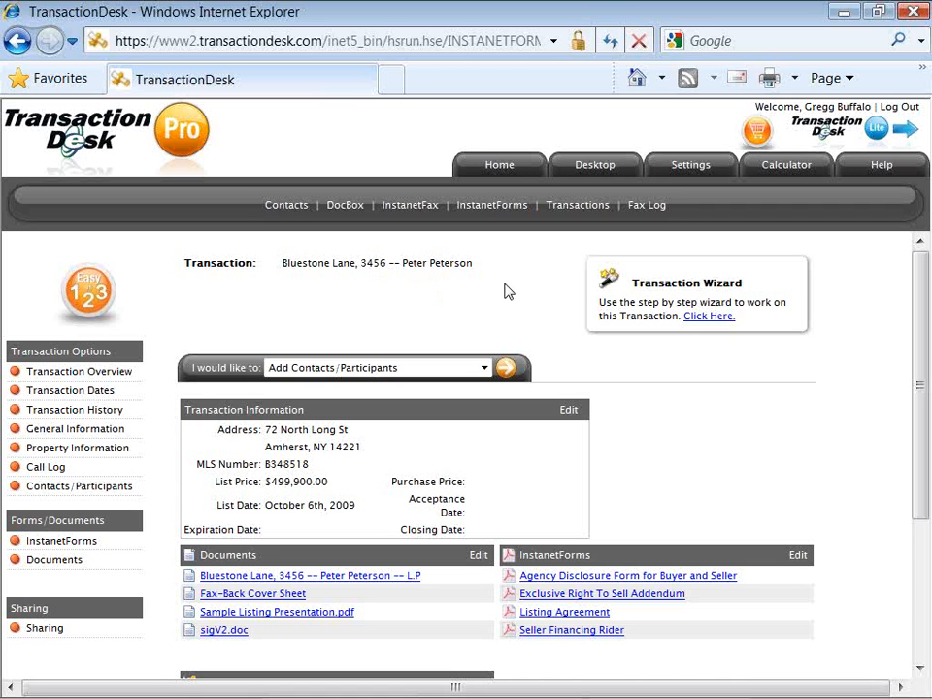
Return to the transactions list and expand the 'I would like to' actions dropdown.
{"action": "left_click", "coordinate": [580, 214]}
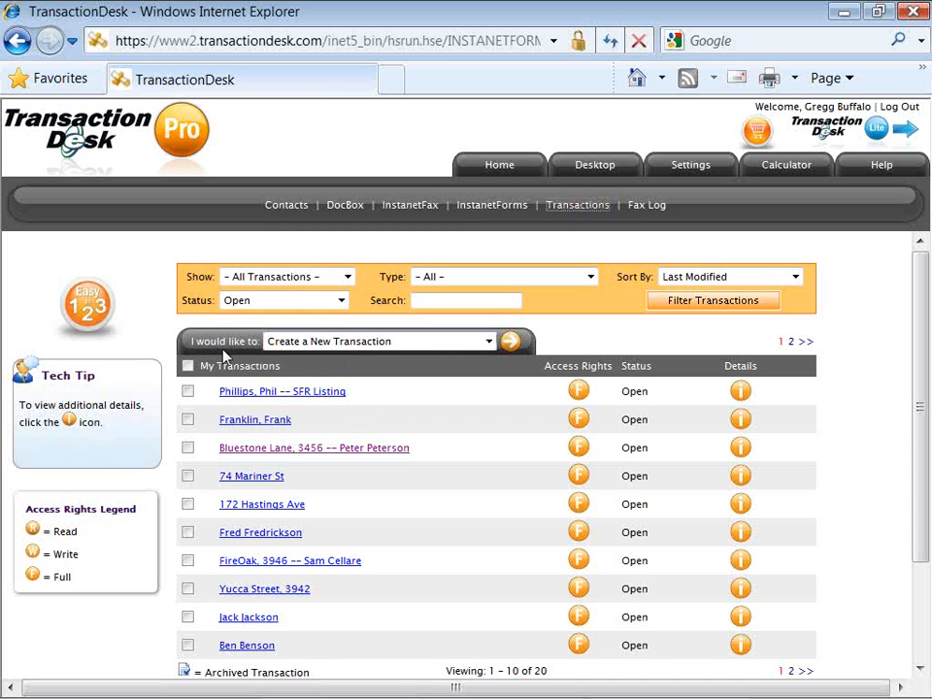
{"action": "left_click_drag", "start_coordinate": [191, 351], "coordinate": [233, 354]}
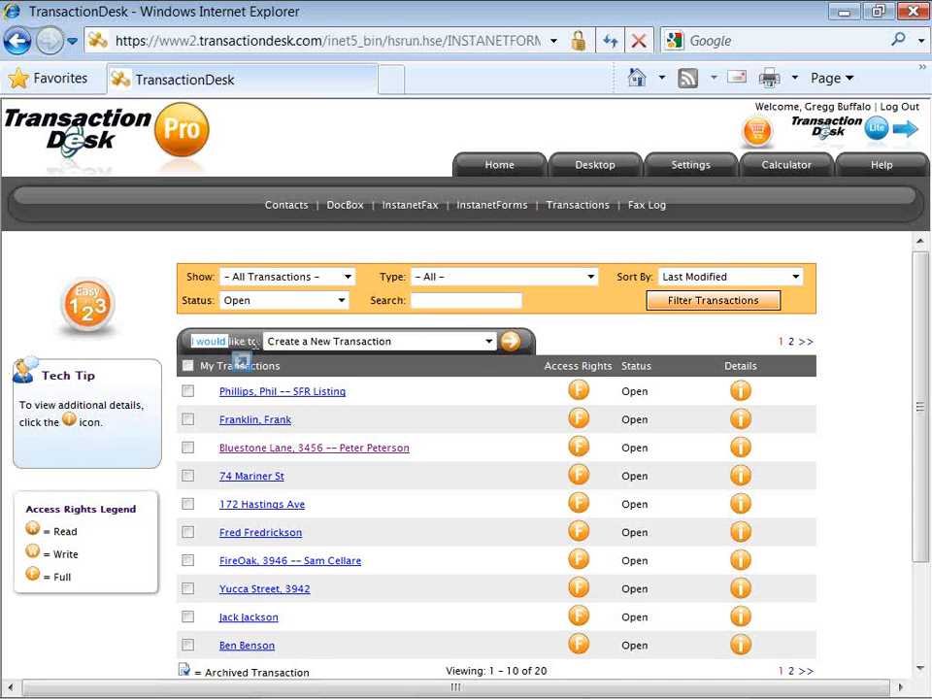
{"action": "left_click", "coordinate": [256, 345]}
{"action": "left_click_drag", "start_coordinate": [255, 345], "coordinate": [178, 342]}
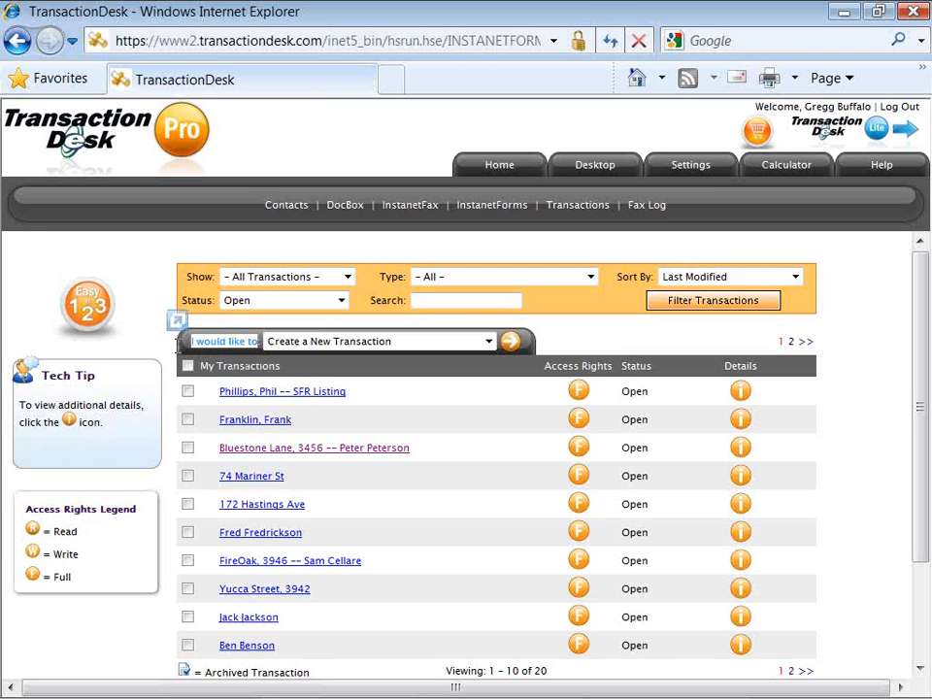
{"action": "left_click", "coordinate": [221, 347]}
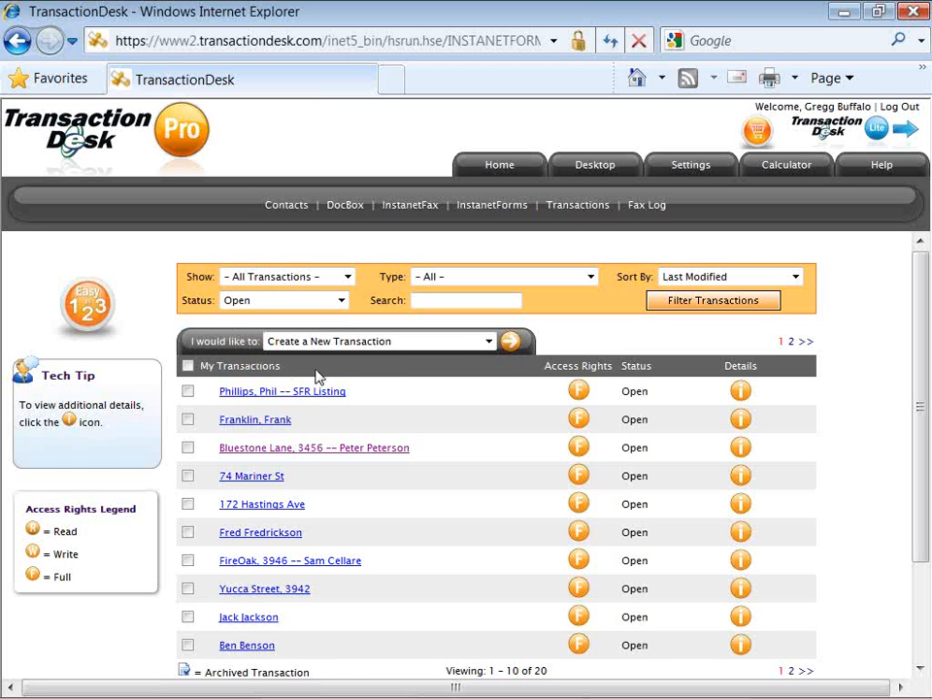
{"action": "left_click", "coordinate": [489, 346]}
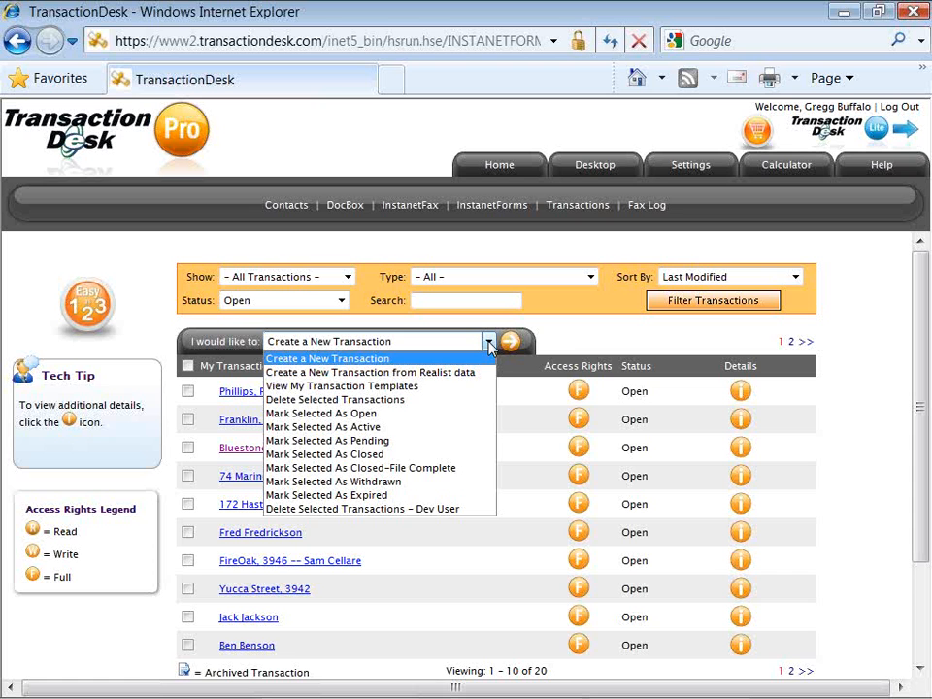
Run 'Create a New Transaction' to reach the Transaction Options form.
{"action": "left_click", "coordinate": [488, 359]}
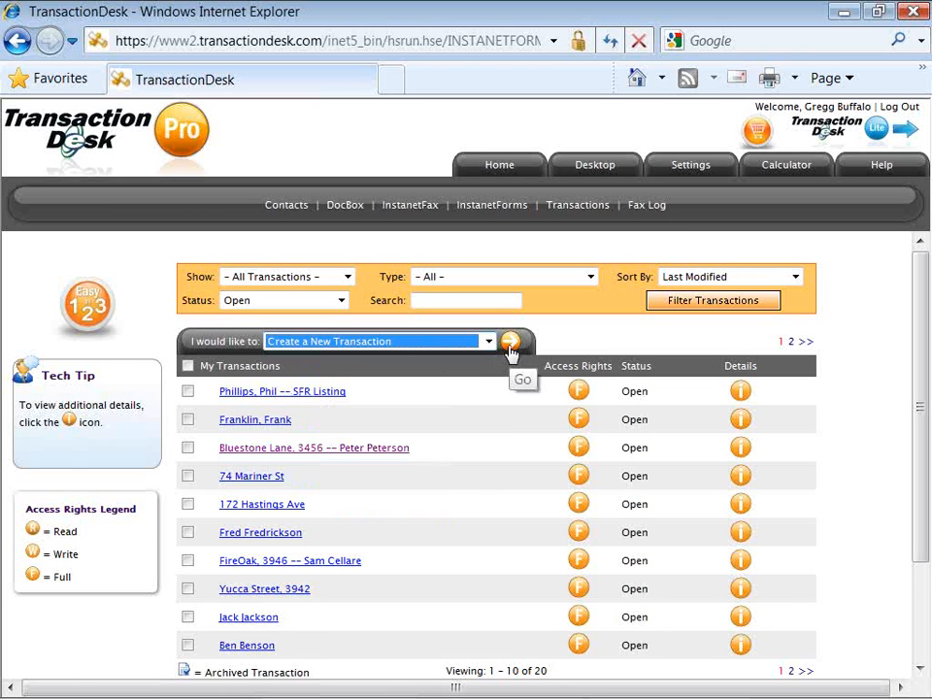
{"action": "left_click", "coordinate": [511, 350]}
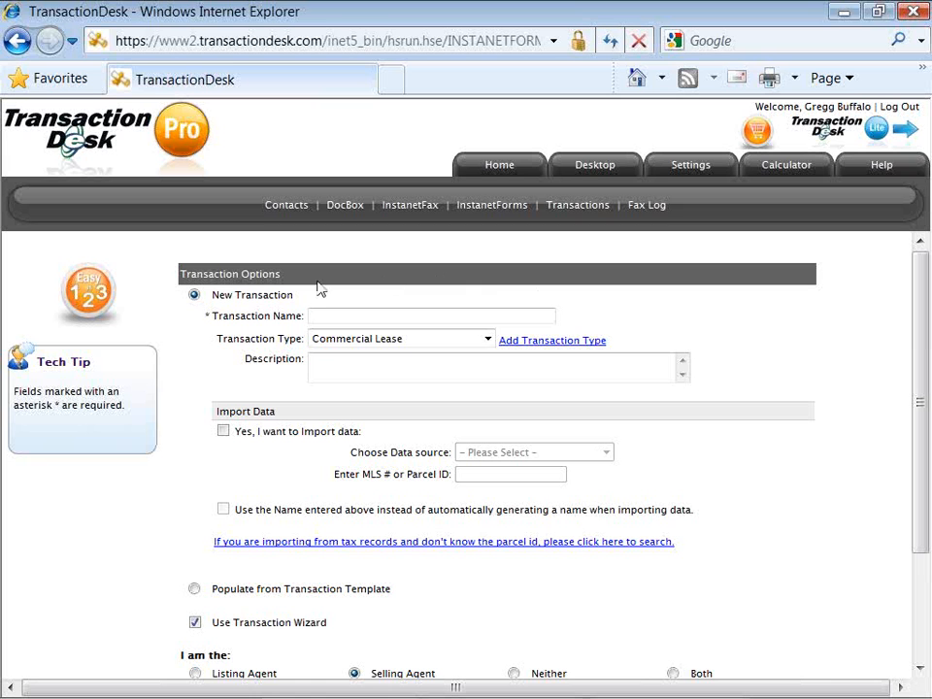
{"action": "left_click_drag", "start_coordinate": [205, 318], "coordinate": [248, 325]}
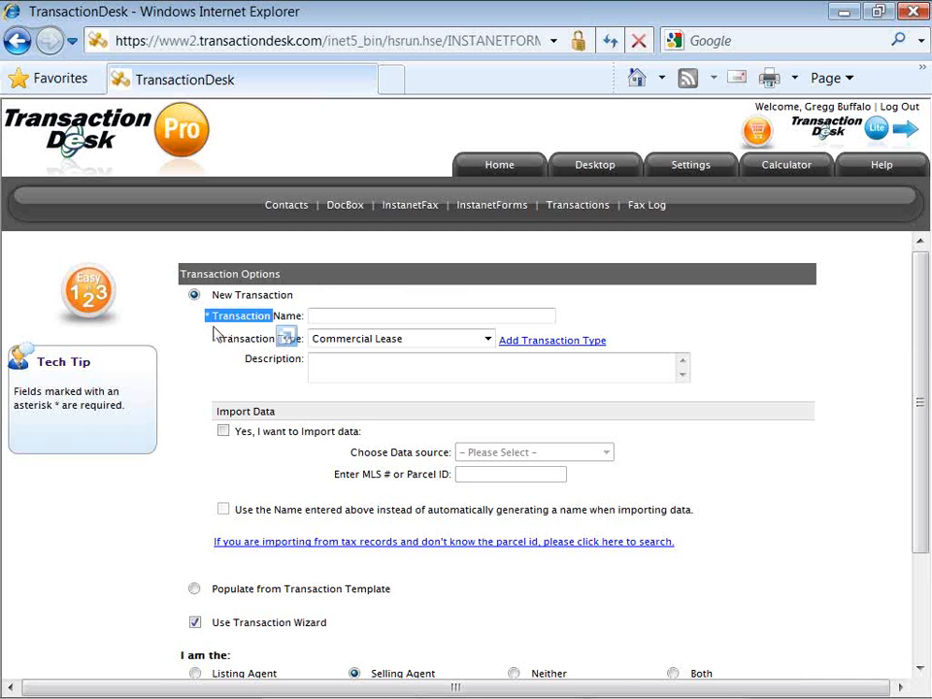
{"action": "left_click", "coordinate": [216, 333]}
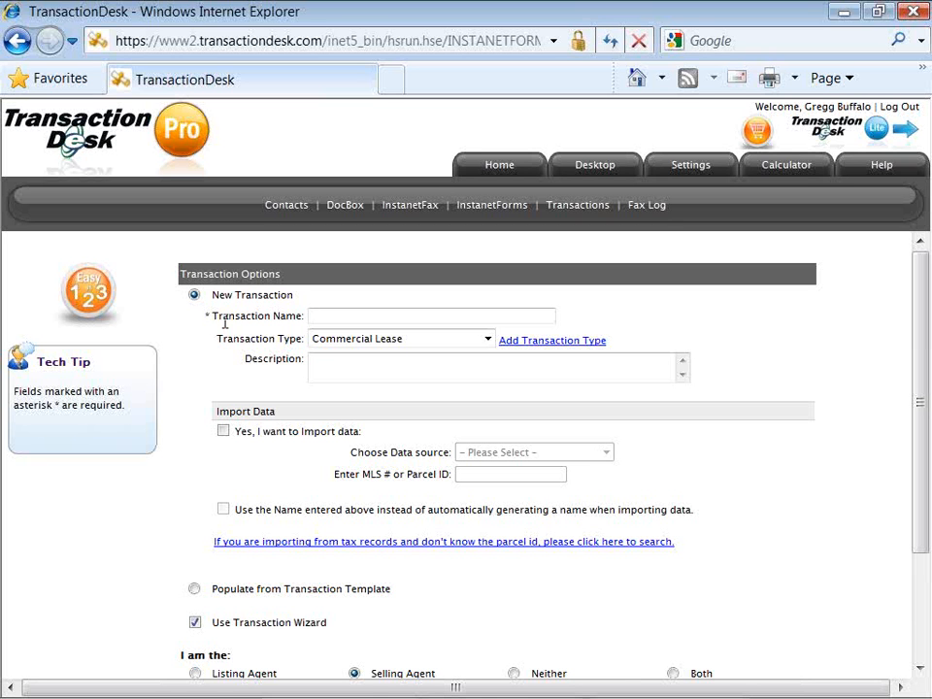
{"action": "left_click", "coordinate": [318, 311]}
{"action": "left_click", "coordinate": [317, 312]}
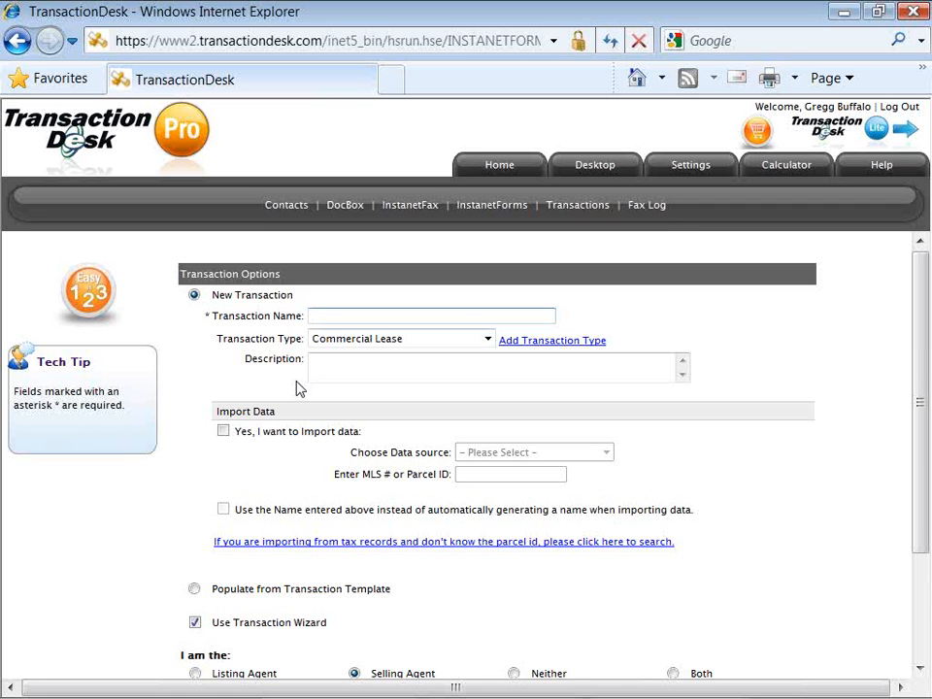
Fill Transaction Name with the client's suggested '-- SFR Buyer' autocomplete entry.
{"action": "type", "text": "Wi"}
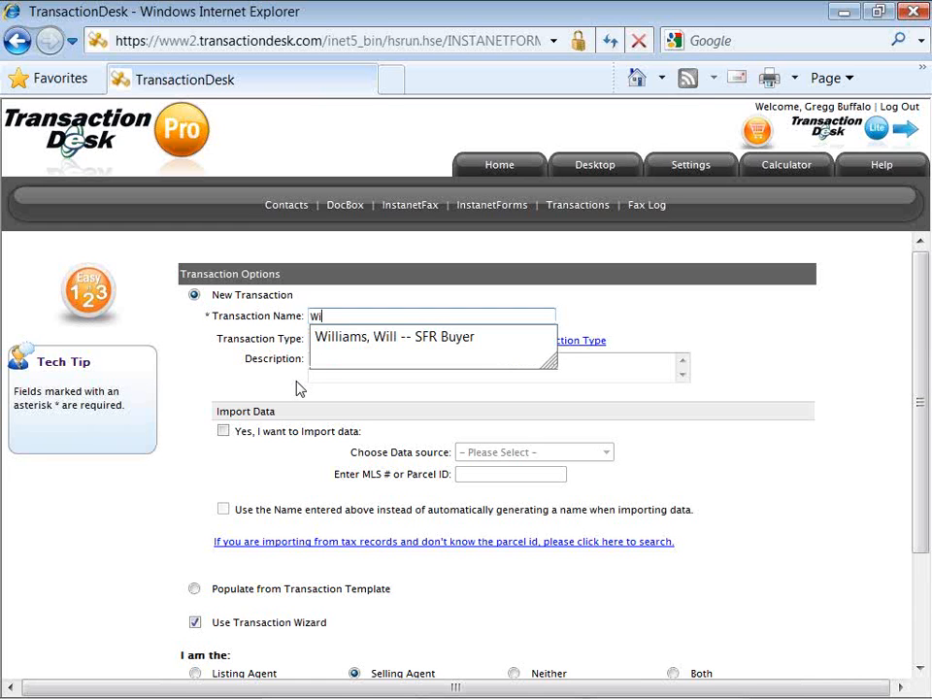
{"action": "left_click", "coordinate": [348, 344]}
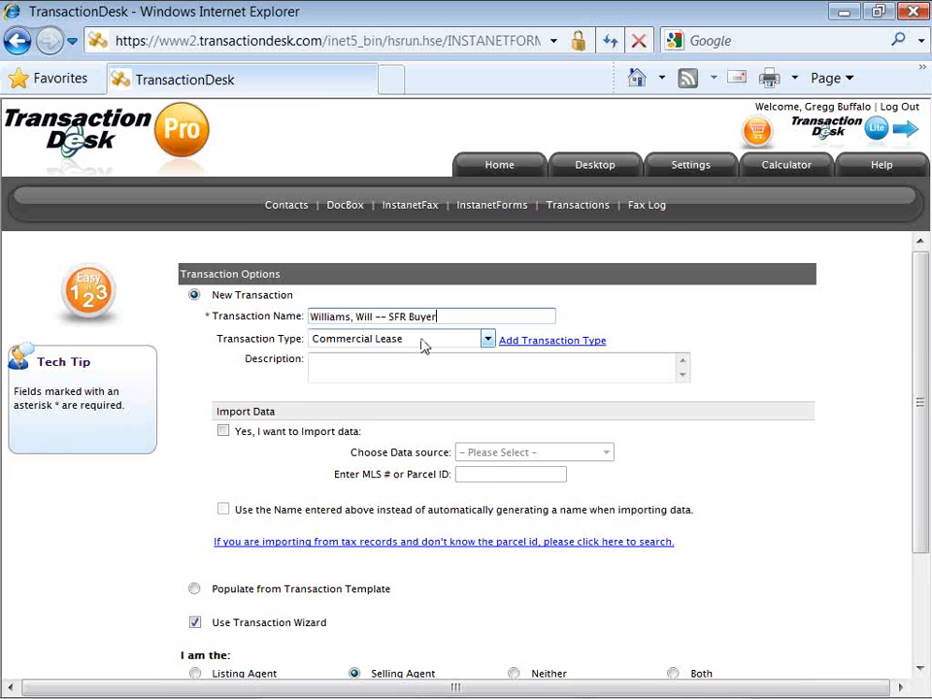
Change the transaction type from Commercial Lease to Multi-Family Purchase.
{"action": "left_click", "coordinate": [488, 342]}
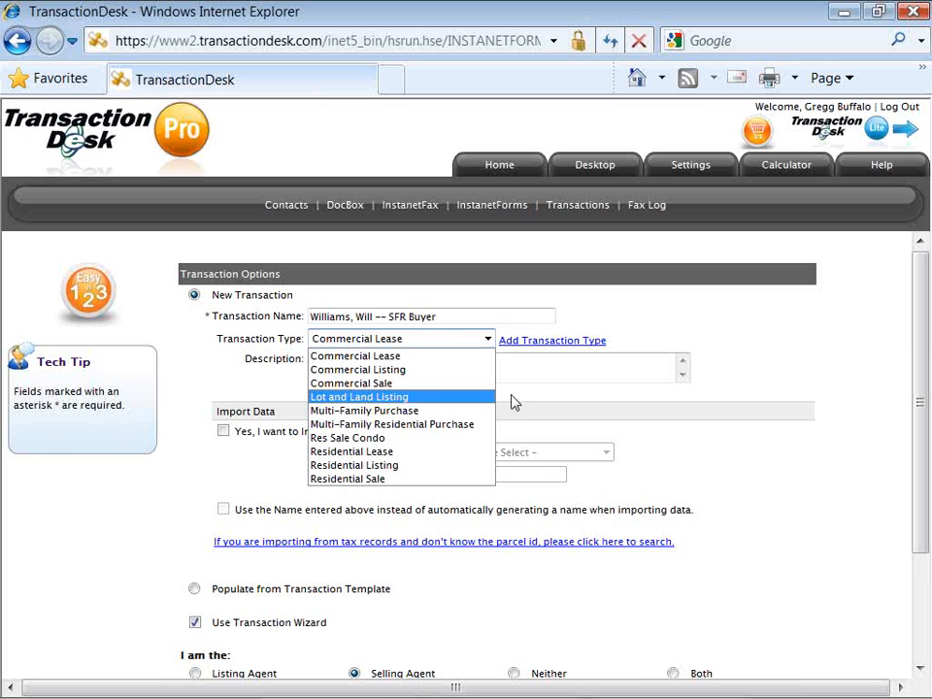
{"action": "left_click", "coordinate": [523, 416]}
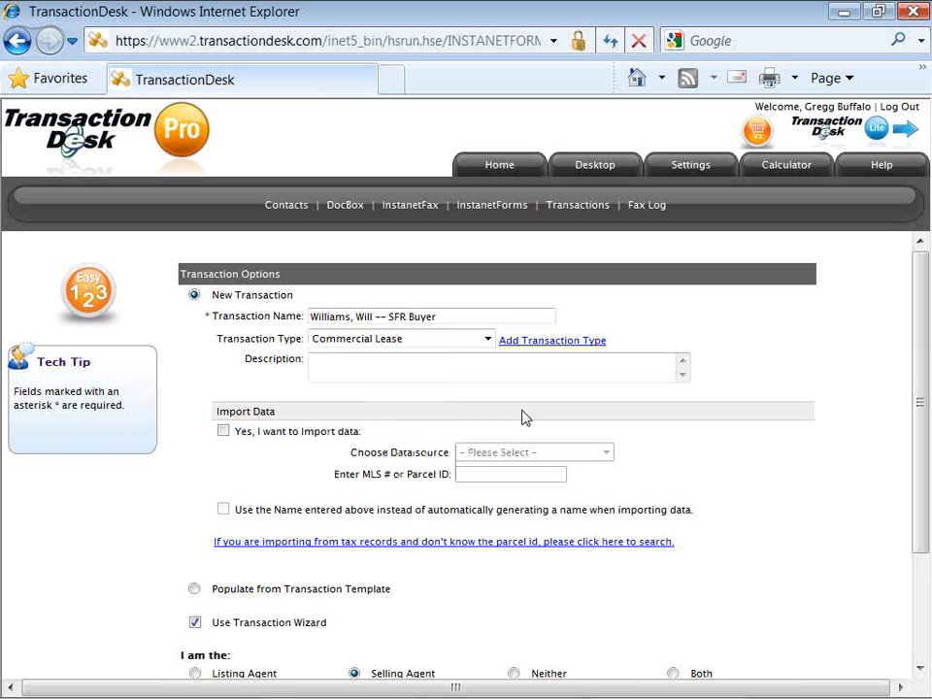
{"action": "left_click", "coordinate": [491, 348]}
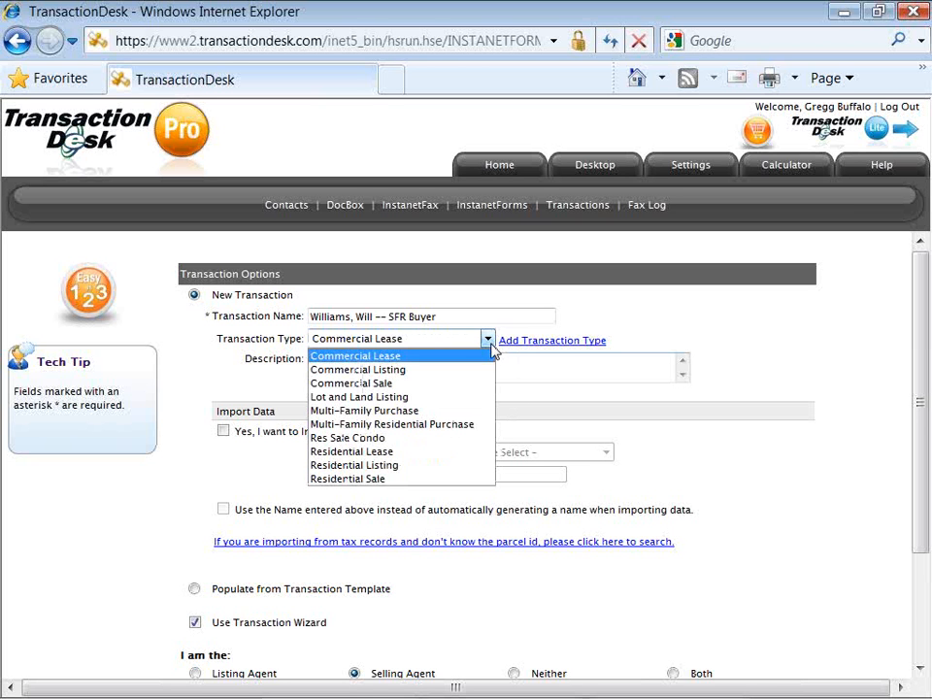
{"action": "left_click", "coordinate": [484, 415]}
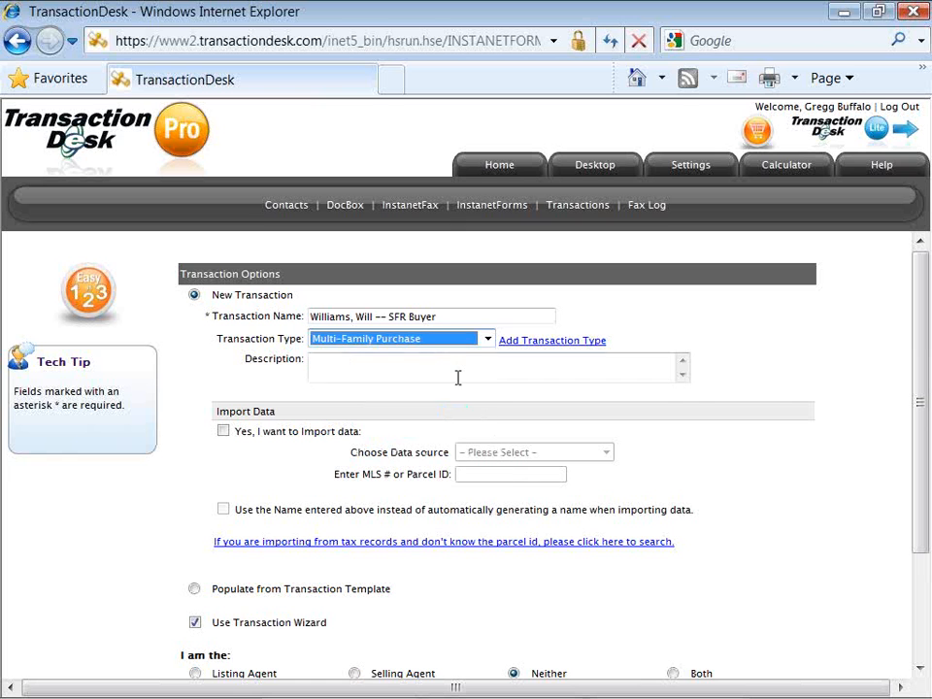
{"action": "left_click", "coordinate": [409, 317]}
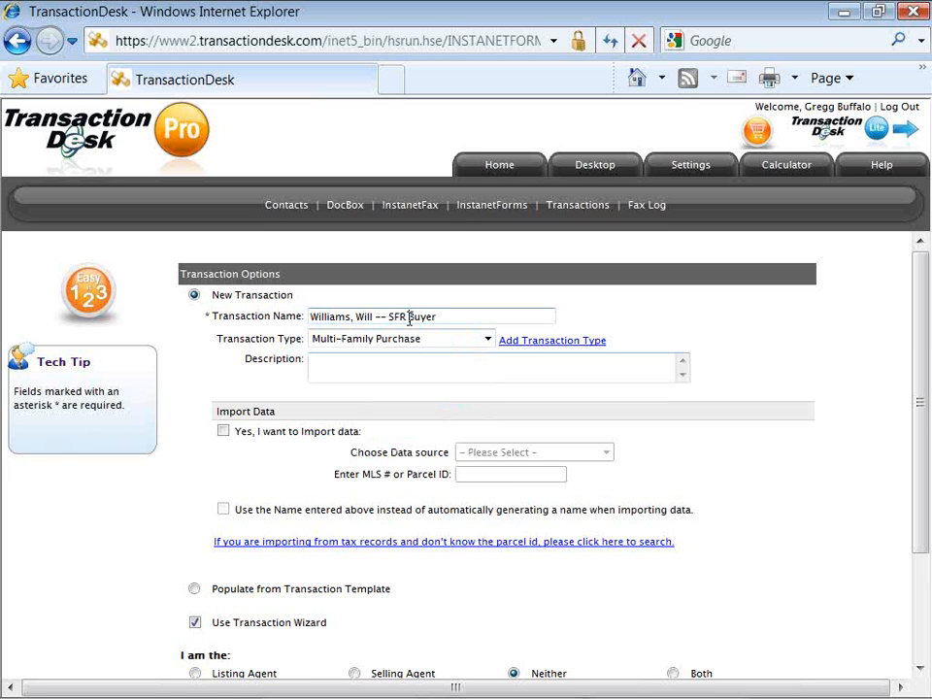
Insert '/ multi fam' before 'Buyer' in the name and tick 'Yes, I want to Import data'.
{"action": "type", "text": "/ multi fam"}
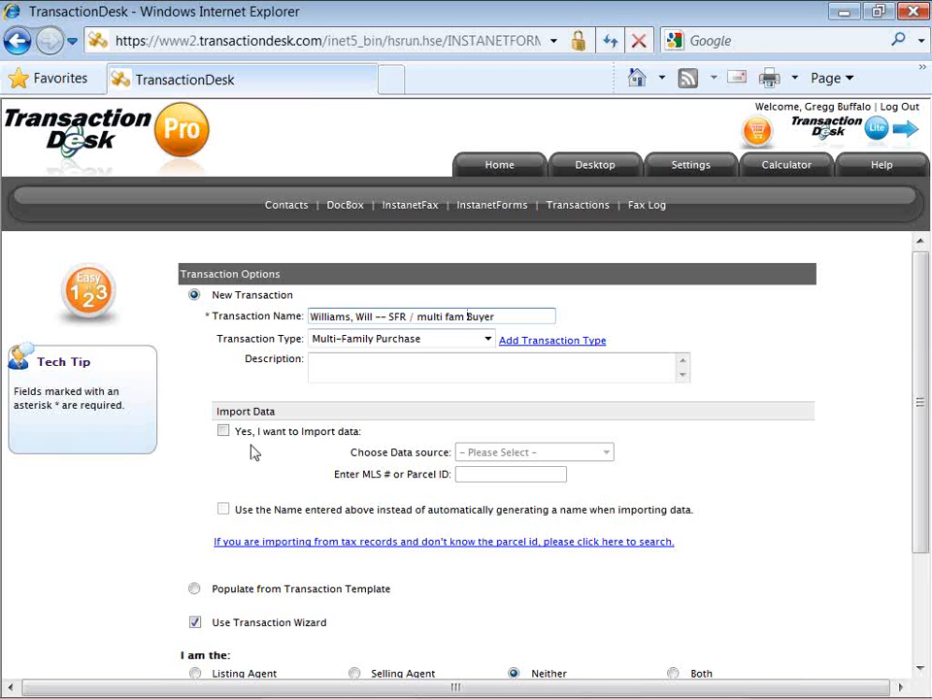
{"action": "left_click", "coordinate": [226, 432]}
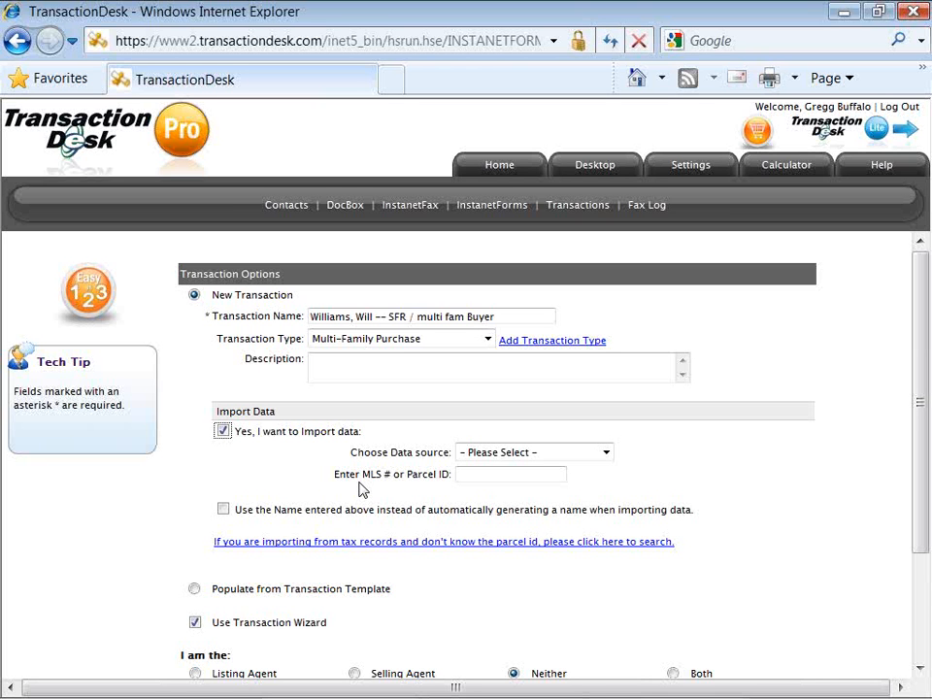
Untick data import so the data source and MLS/Parcel ID fields go unused.
{"action": "left_click", "coordinate": [226, 435]}
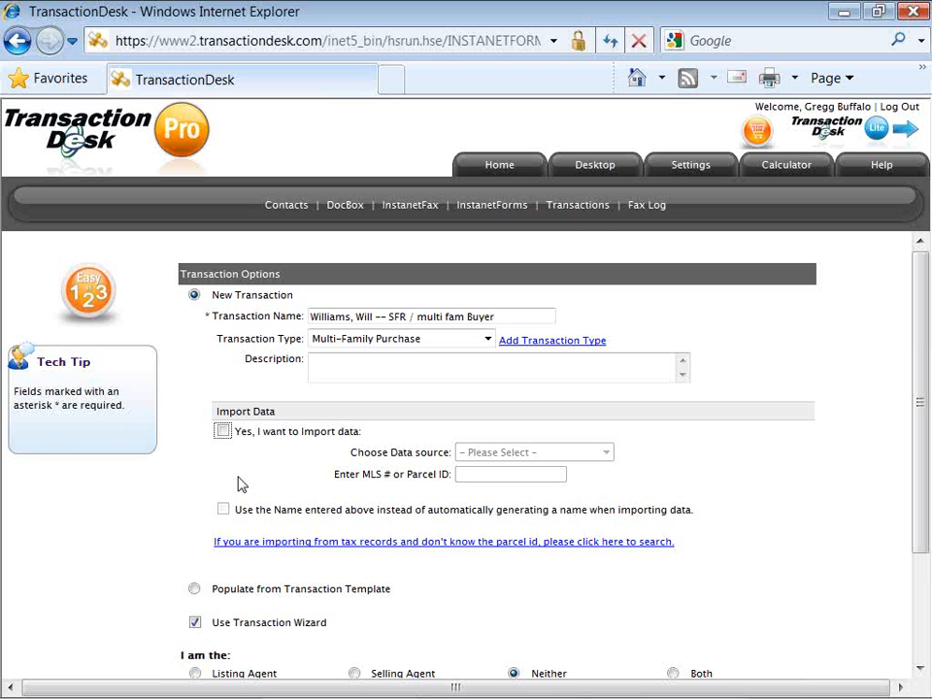
{"action": "left_click", "coordinate": [238, 477]}
{"action": "scroll", "coordinate": [242, 485], "scroll_direction": "down", "scroll_amount": 1}
{"action": "scroll", "coordinate": [242, 486], "scroll_direction": "down", "scroll_amount": 1}
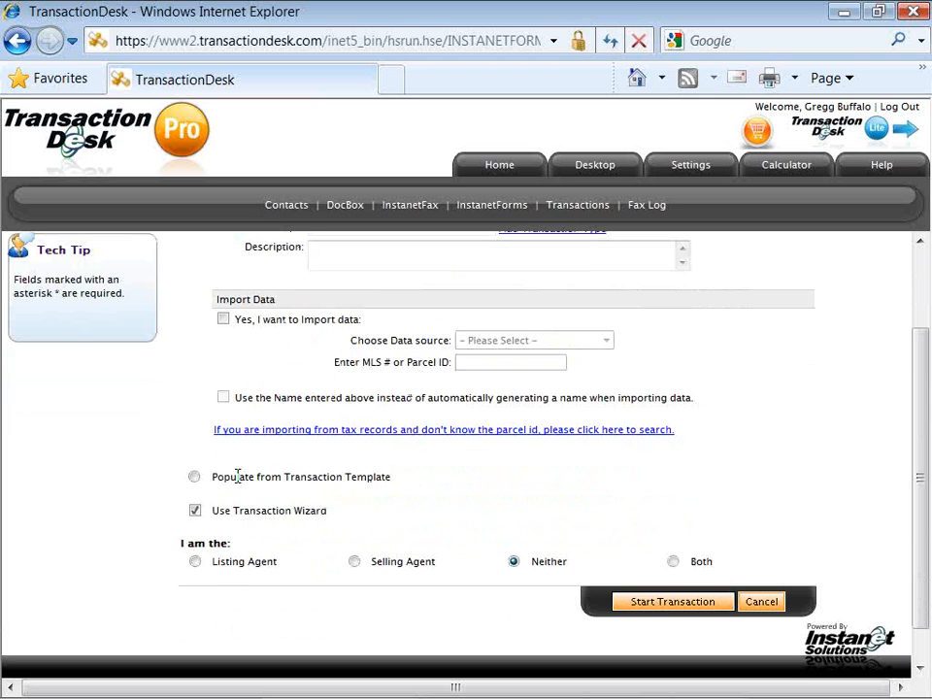
{"action": "scroll", "coordinate": [238, 478], "scroll_direction": "down", "scroll_amount": 1}
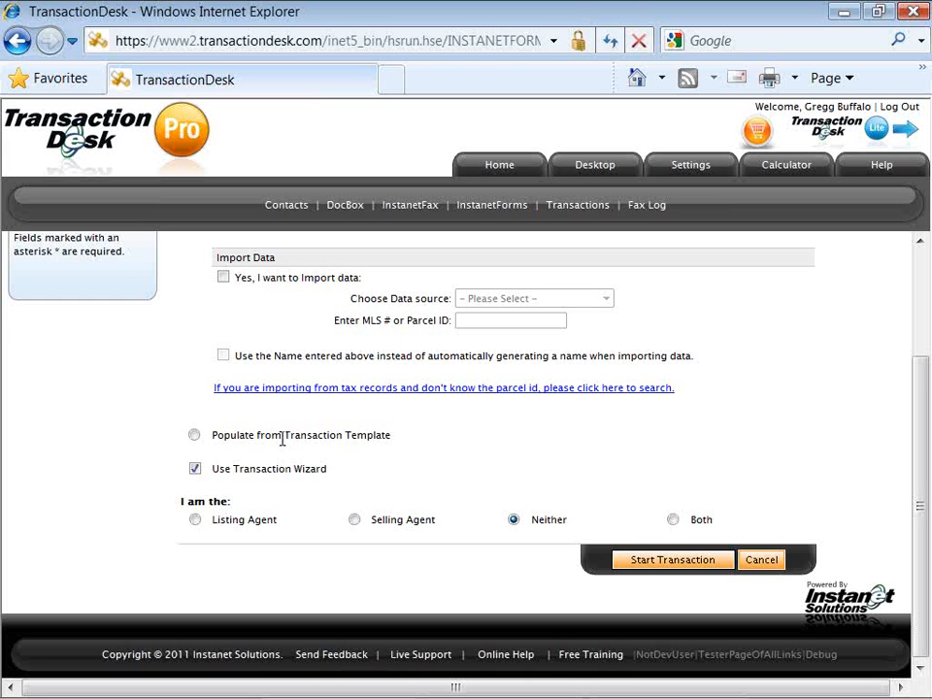
Keep the transaction wizard enabled, set the role to Selling Agent, and start the transaction.
{"action": "left_click", "coordinate": [200, 473]}
{"action": "left_click", "coordinate": [196, 474]}
{"action": "left_click", "coordinate": [195, 472]}
{"action": "left_click", "coordinate": [196, 471]}
{"action": "left_click", "coordinate": [196, 522]}
{"action": "left_click", "coordinate": [356, 522]}
{"action": "left_click", "coordinate": [616, 565]}
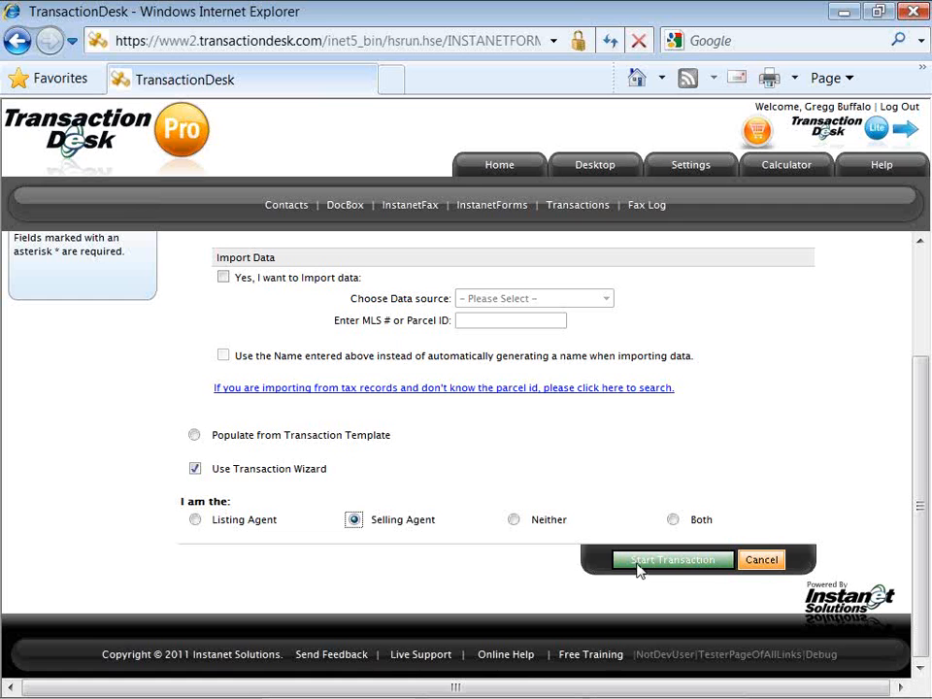
Launch the wizard to reach Step 2: Property Information, with Step 1 marked complete.
{"action": "left_click", "coordinate": [638, 568]}
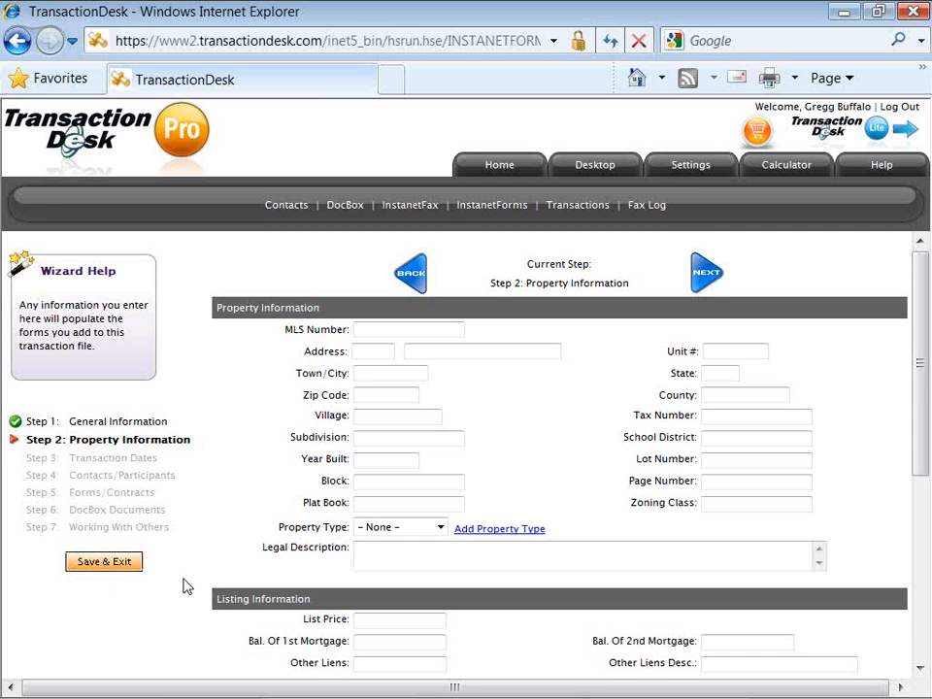
Scroll down the Property Information page to reveal the empty Purchase Information and Comments sections.
{"action": "scroll", "coordinate": [187, 586], "scroll_direction": "down", "scroll_amount": 1}
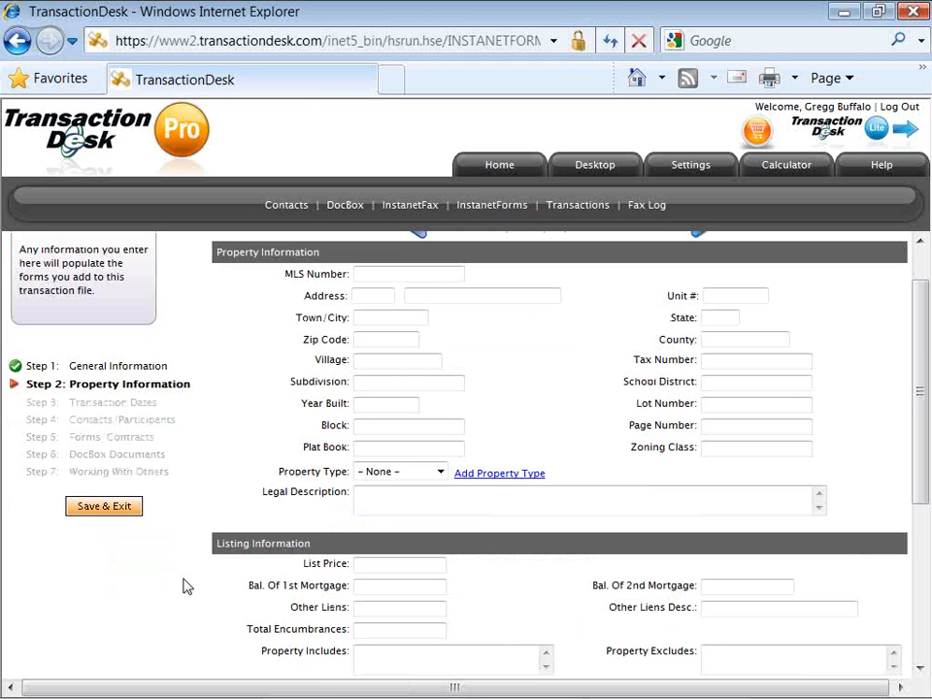
{"action": "scroll", "coordinate": [187, 587], "scroll_direction": "down", "scroll_amount": 1}
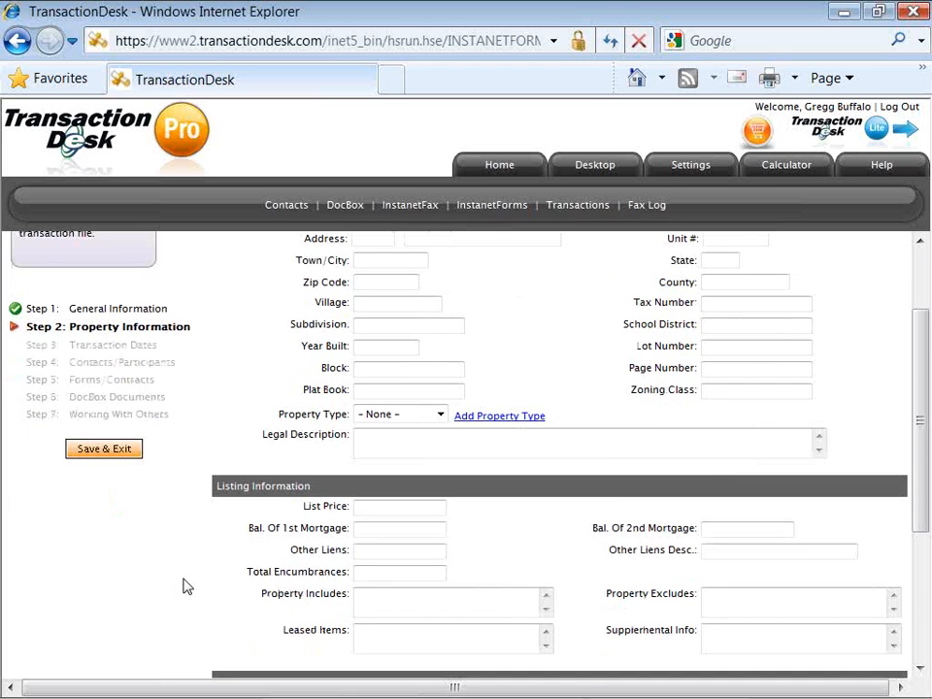
{"action": "scroll", "coordinate": [188, 587], "scroll_direction": "down", "scroll_amount": 1}
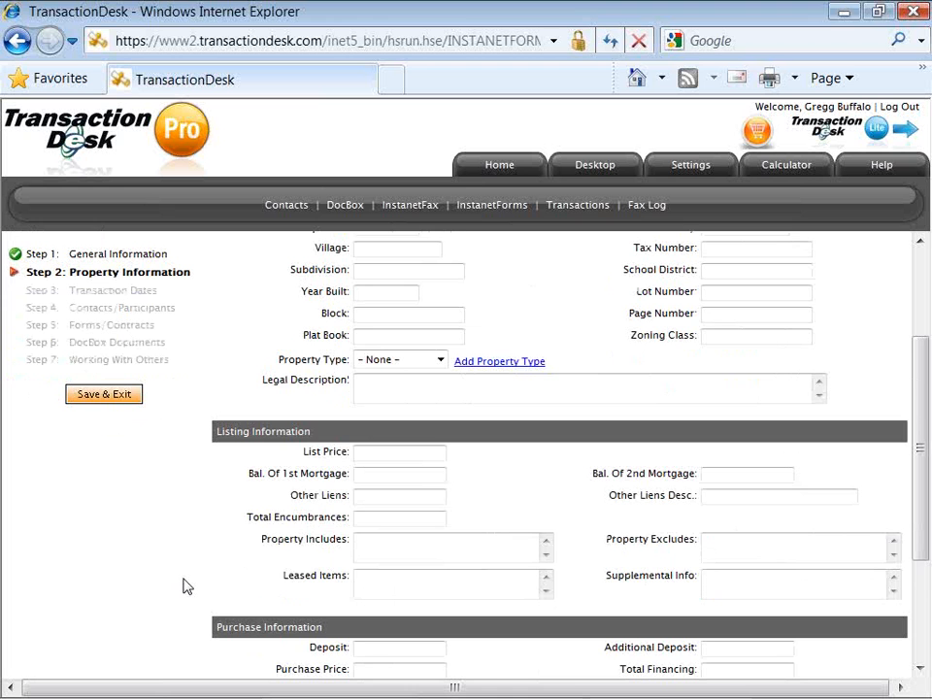
{"action": "scroll", "coordinate": [187, 587], "scroll_direction": "down", "scroll_amount": 1}
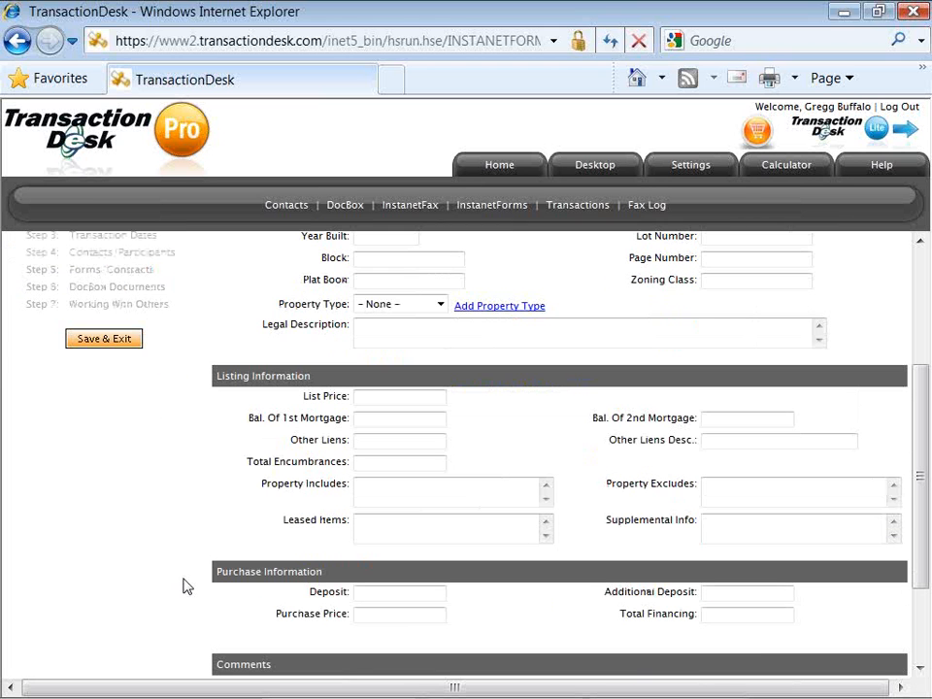
{"action": "scroll", "coordinate": [188, 587], "scroll_direction": "down", "scroll_amount": 1}
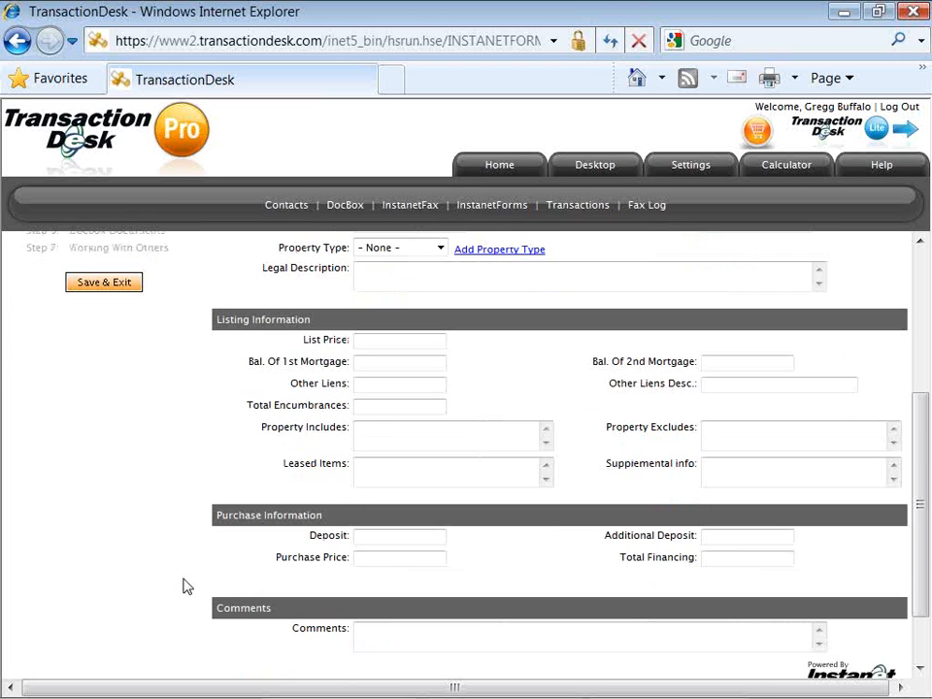
{"action": "scroll", "coordinate": [187, 587], "scroll_direction": "down", "scroll_amount": 1}
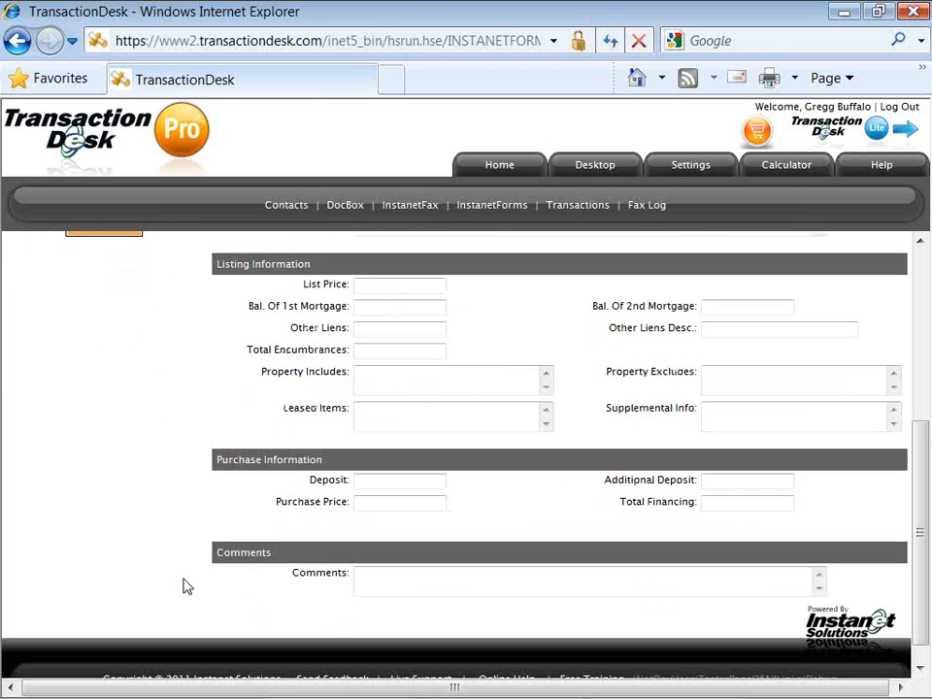
Fill in a Deposit of 2500 and an Additional Deposit of 500 from the suggested amounts.
{"action": "left_click", "coordinate": [383, 486]}
{"action": "left_click", "coordinate": [383, 486]}
{"action": "key", "text": "Tab"}
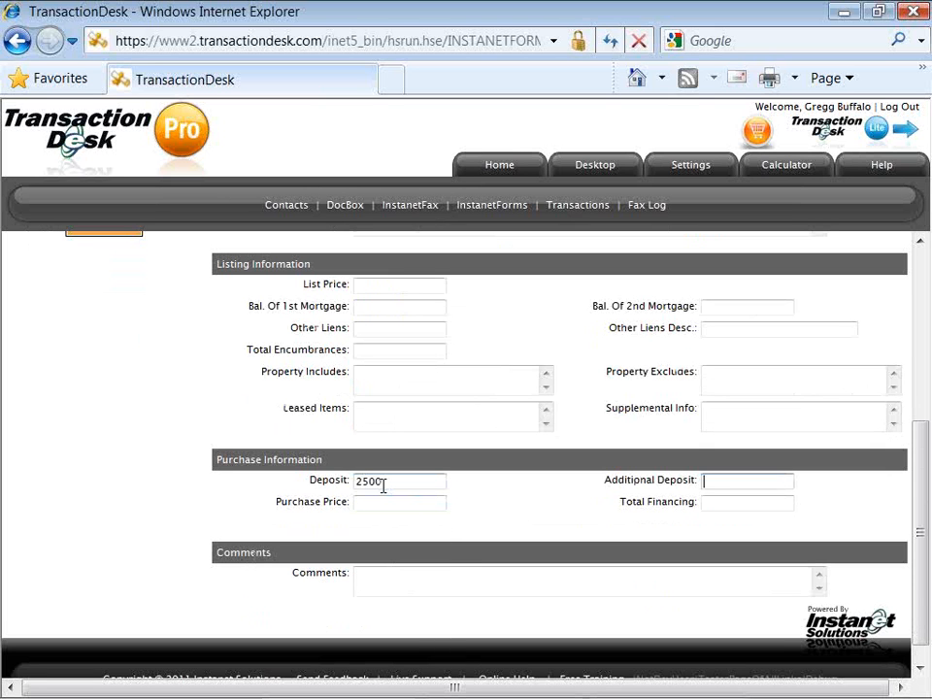
{"action": "key", "text": "Down"}
{"action": "key", "text": "Tab"}
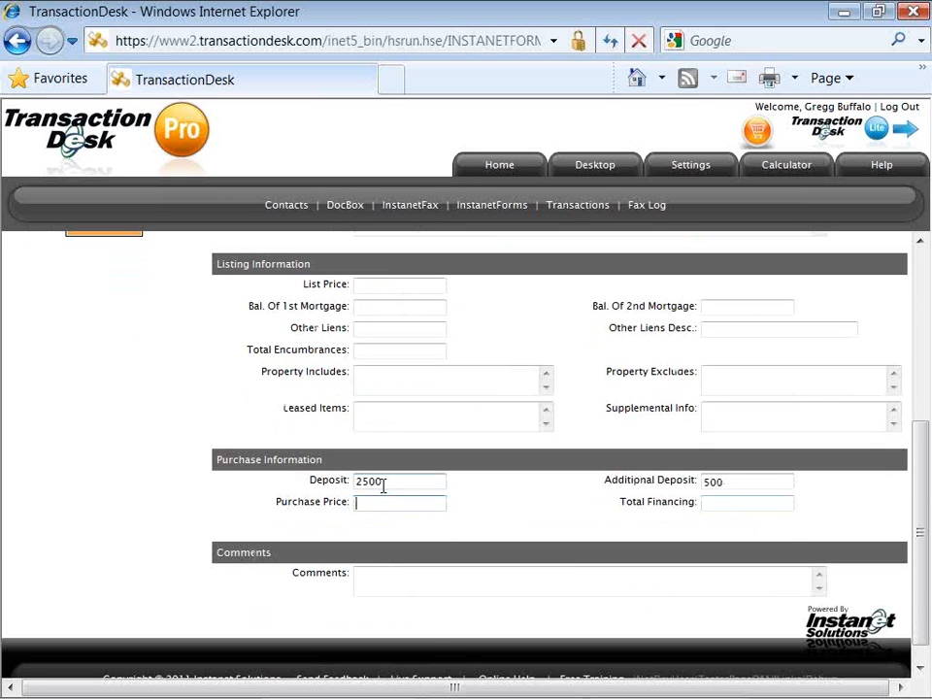
Set Purchase Price to 220777 and Total Financing to 200000, then advance to Transaction Dates.
{"action": "key", "text": "Down"}
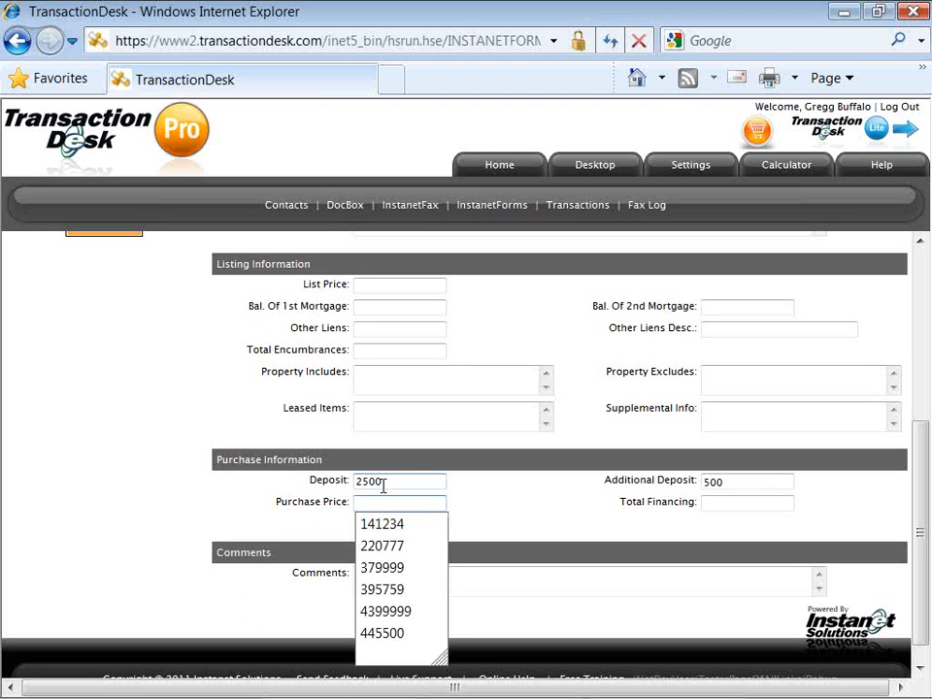
{"action": "key", "text": "Down"}
{"action": "key", "text": "Down"}
{"action": "key", "text": "Tab"}
{"action": "key", "text": "Down"}
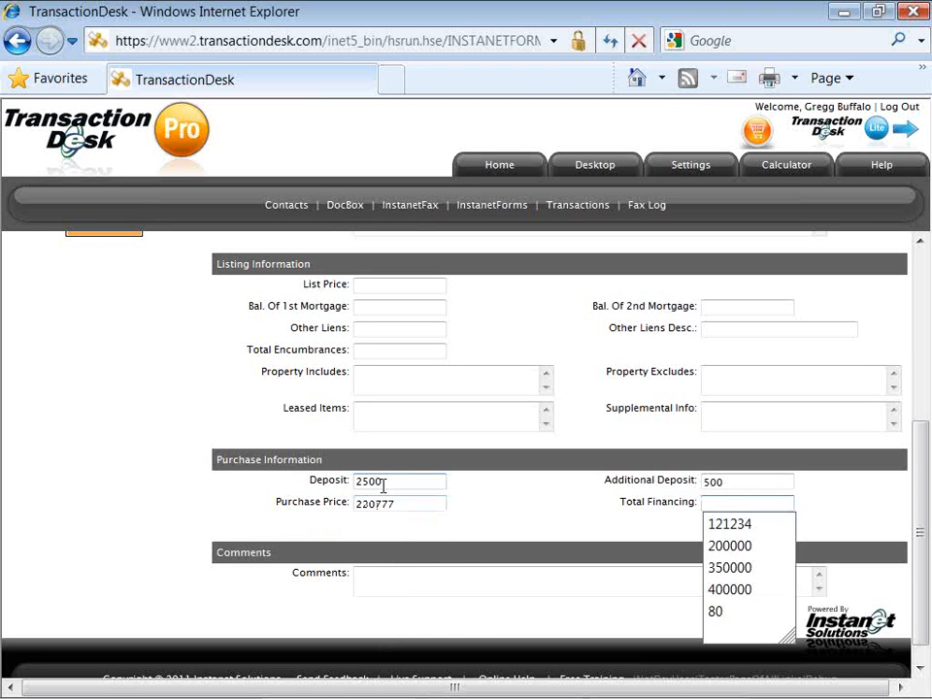
{"action": "key", "text": "Down"}
{"action": "key", "text": "Down"}
{"action": "key", "text": "Tab"}
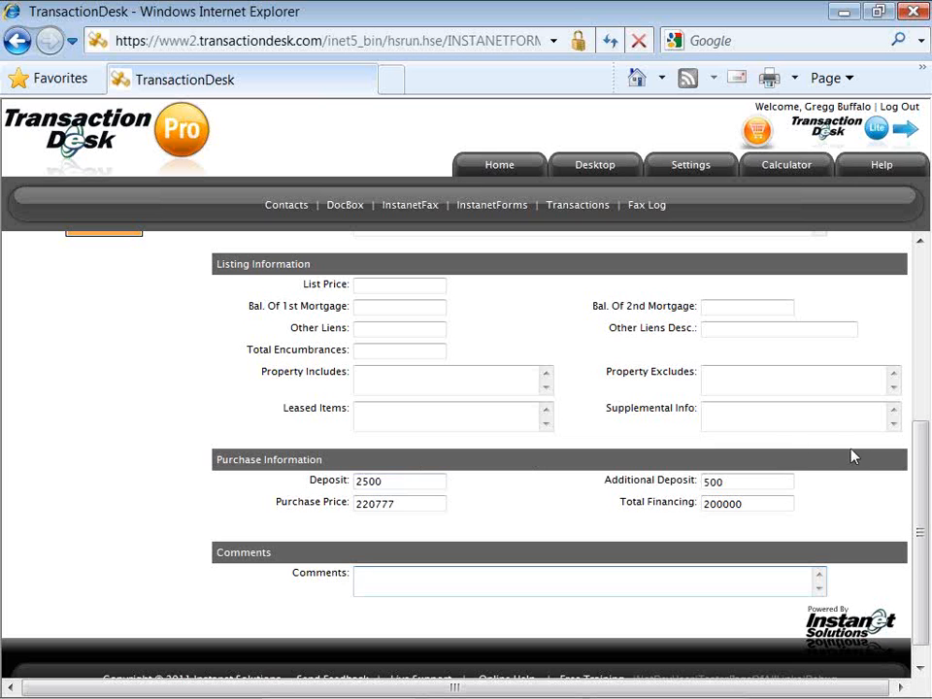
{"action": "left_click_drag", "start_coordinate": [925, 461], "coordinate": [924, 295]}
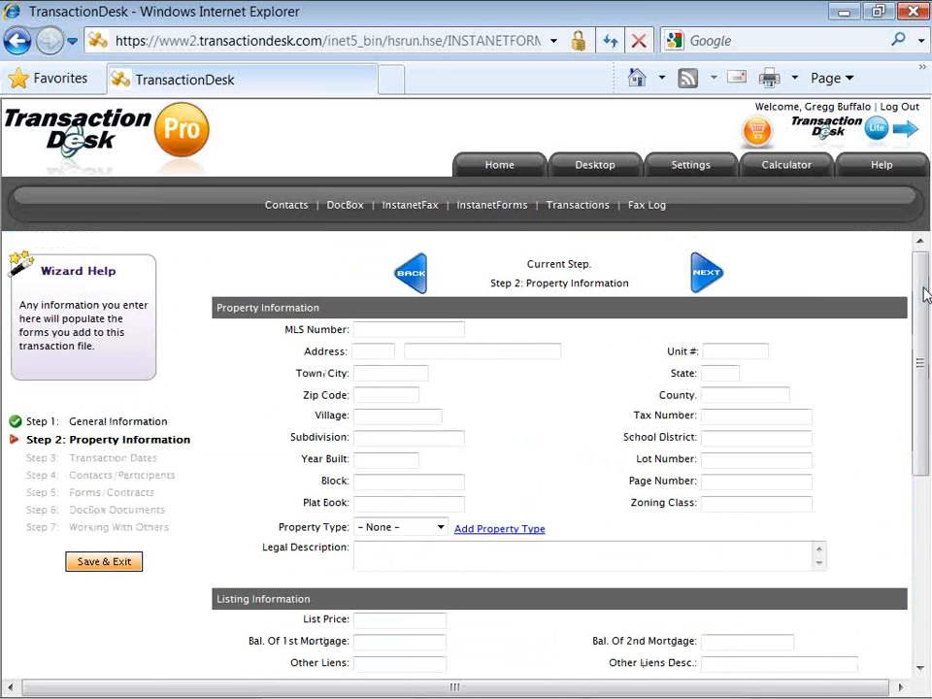
{"action": "left_click", "coordinate": [705, 275]}
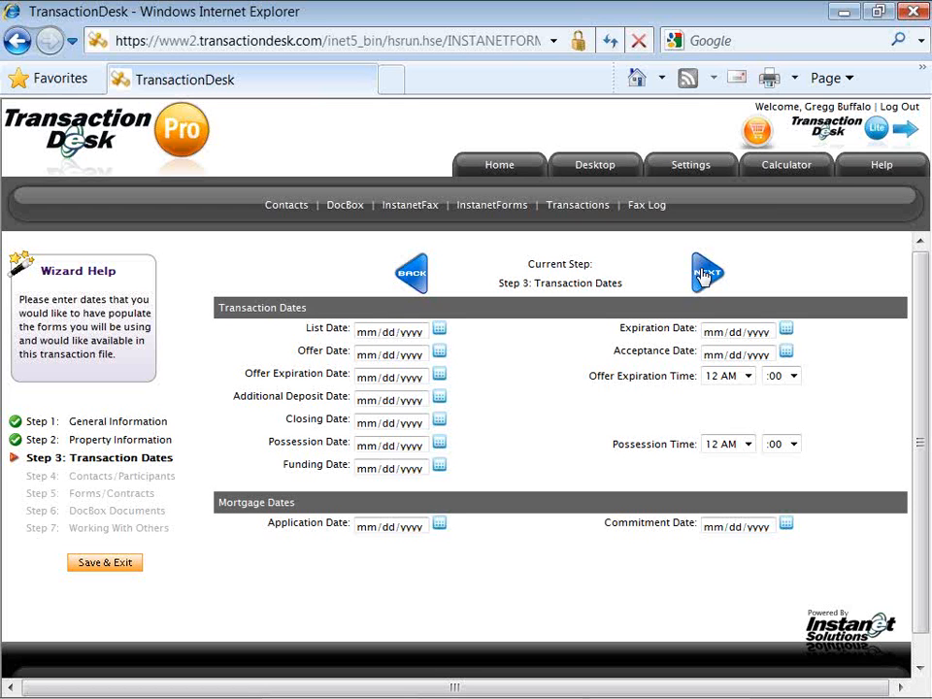
Pick July 4, 2011 as the Closing Date from the calendar, which also fills Possession Date.
{"action": "left_click", "coordinate": [440, 424]}
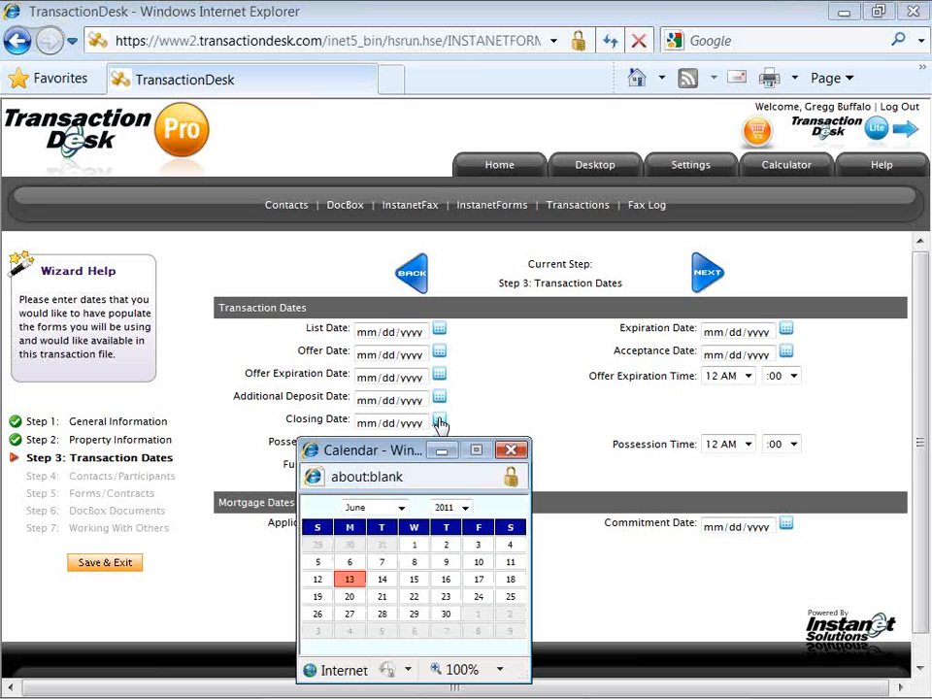
{"action": "left_click", "coordinate": [354, 637]}
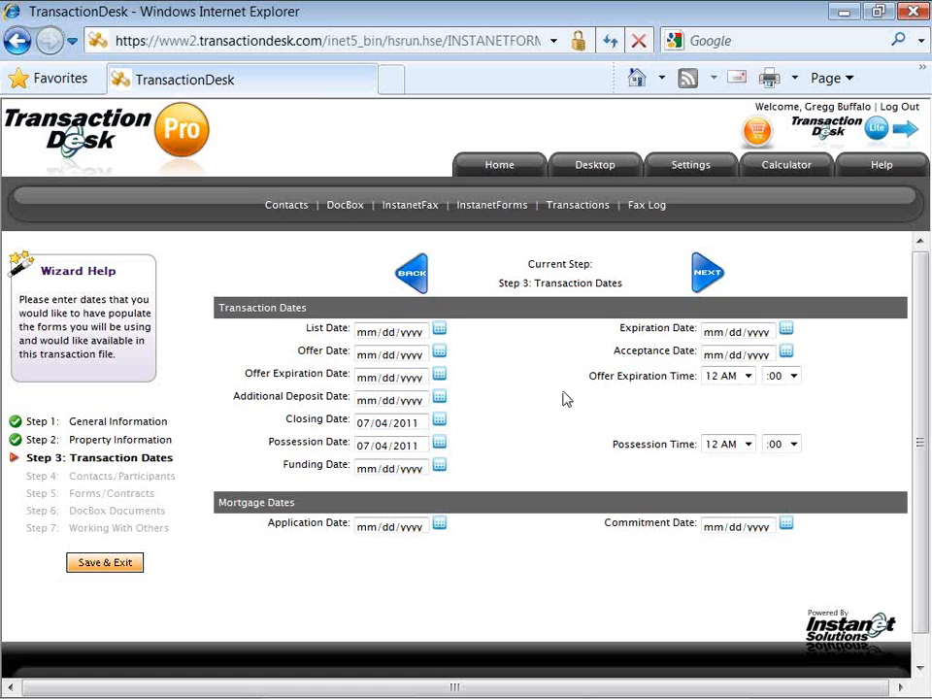
Advance to Contacts/Participants and start a new transaction contact of type Buyer.
{"action": "left_click", "coordinate": [706, 275]}
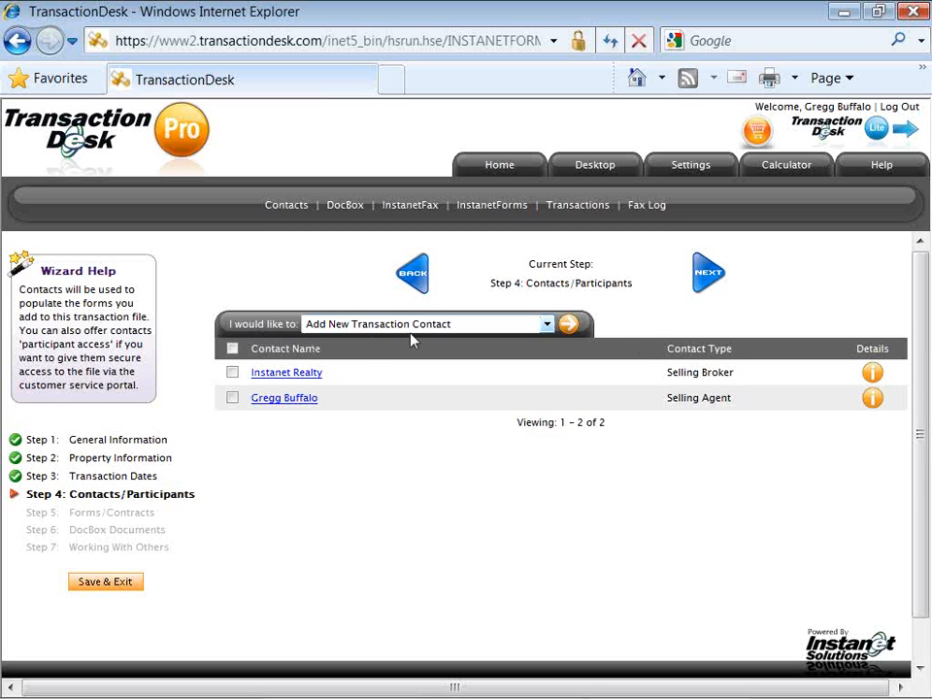
{"action": "left_click", "coordinate": [568, 326]}
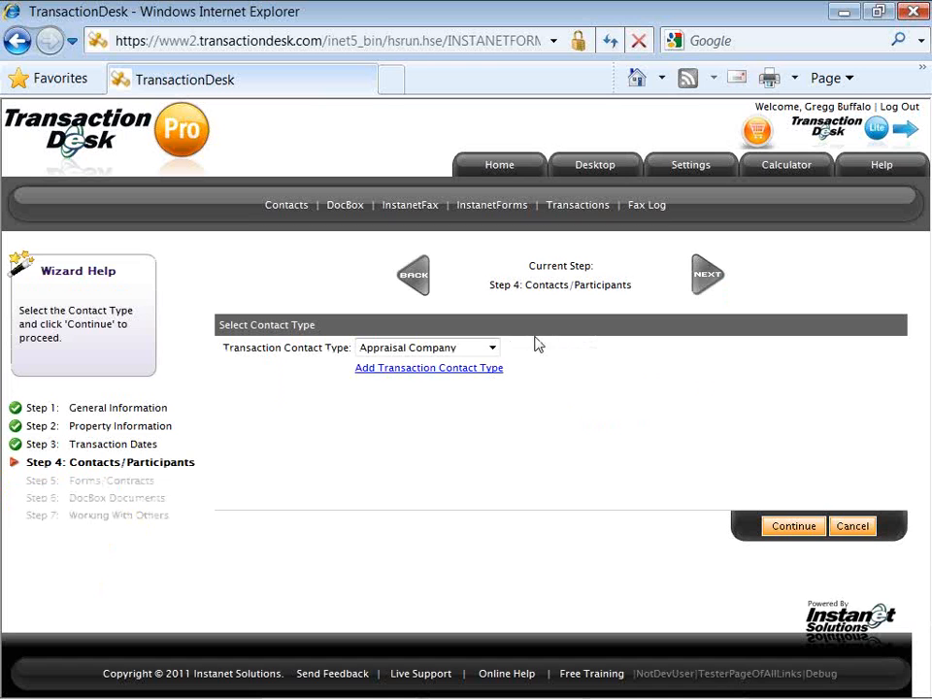
{"action": "left_click", "coordinate": [493, 350]}
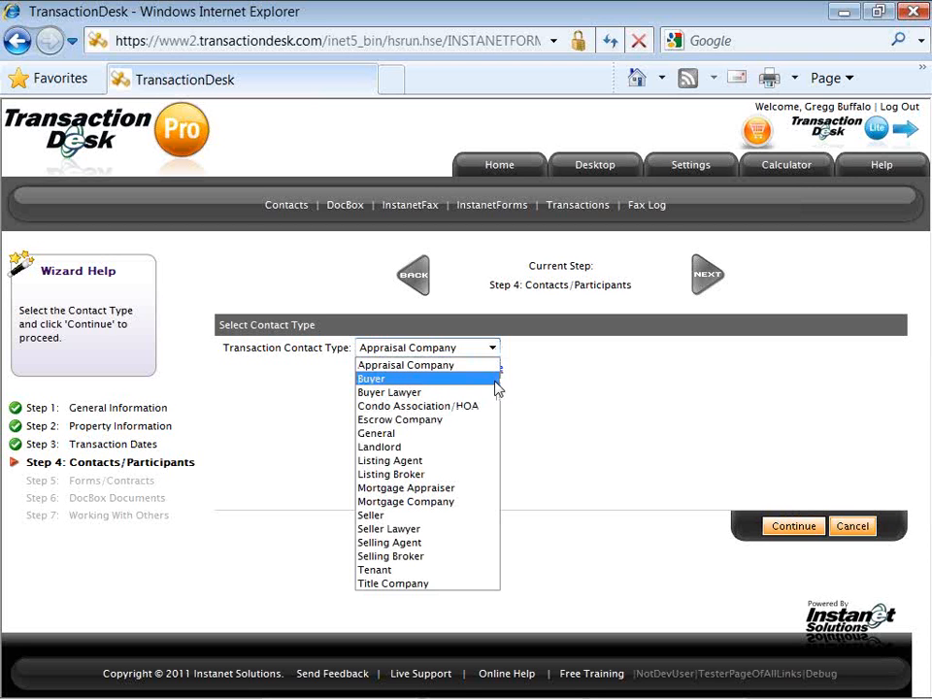
{"action": "left_click", "coordinate": [495, 382]}
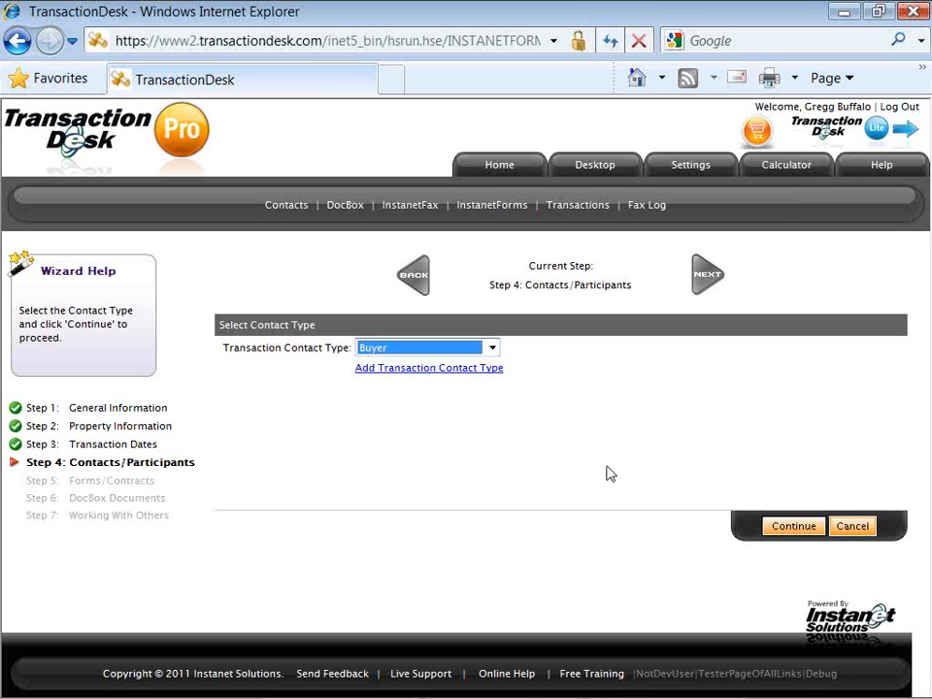
{"action": "left_click", "coordinate": [790, 537]}
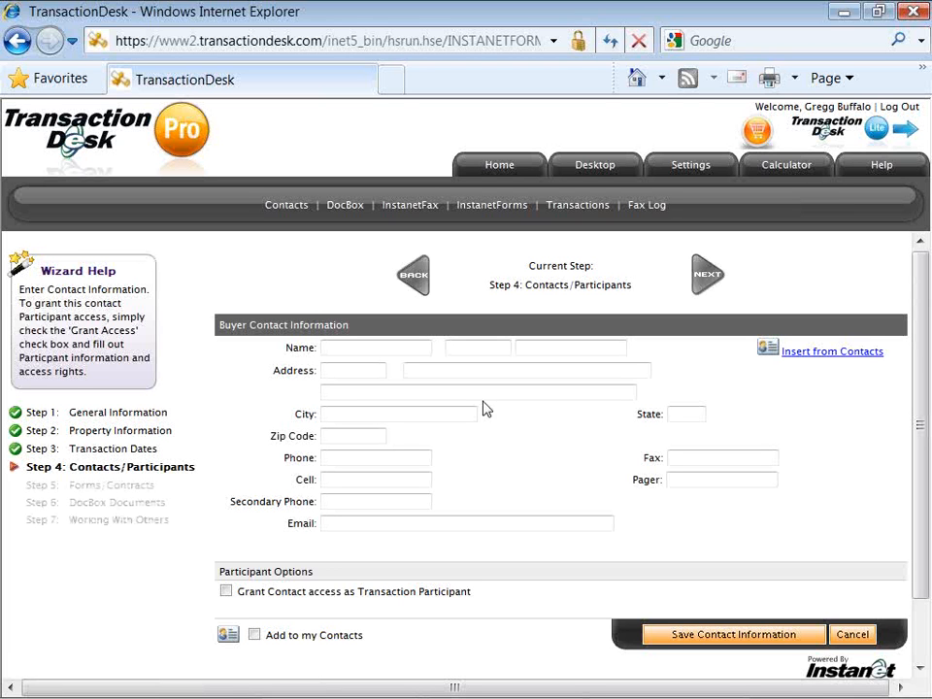
Enter the buyer's first name and accept the suggested last name.
{"action": "left_click", "coordinate": [377, 351]}
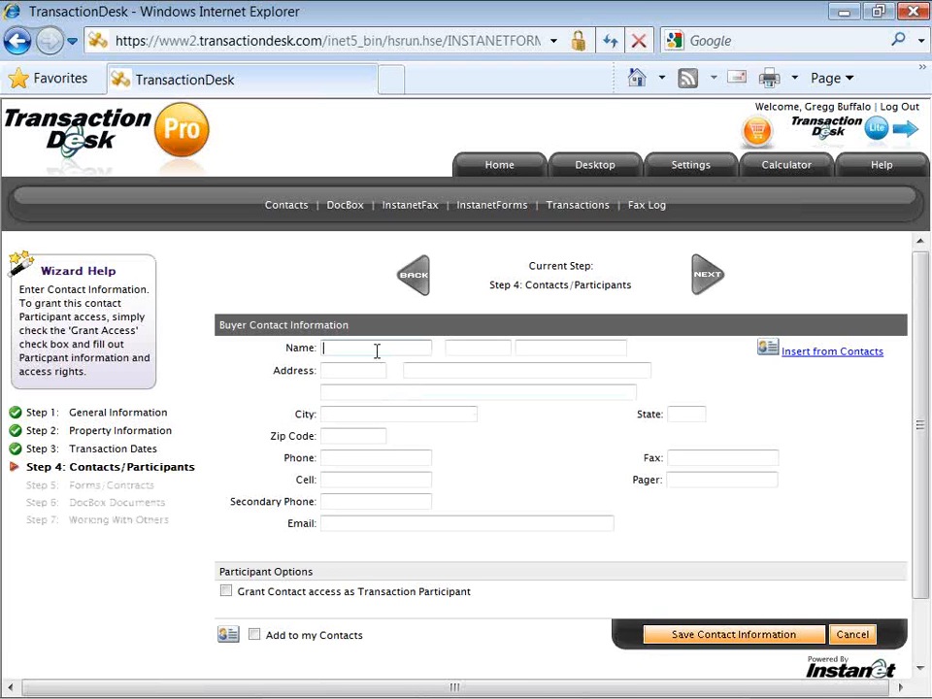
{"action": "type", "text": "Will"}
{"action": "key", "text": "Tab"}
{"action": "key", "text": "Tab"}
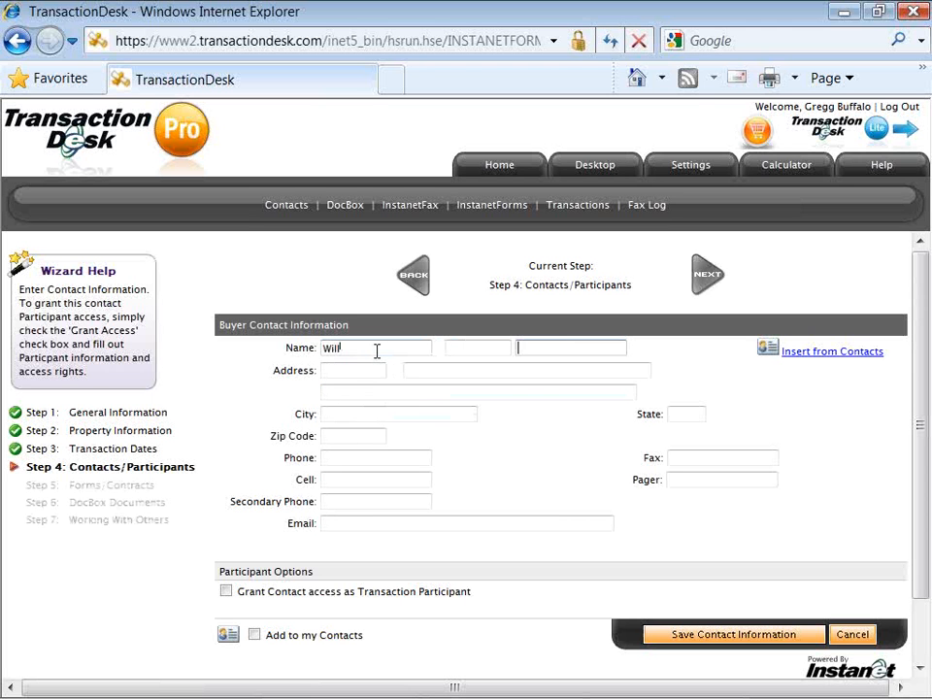
{"action": "type", "text": "Will"}
{"action": "key", "text": "Down"}
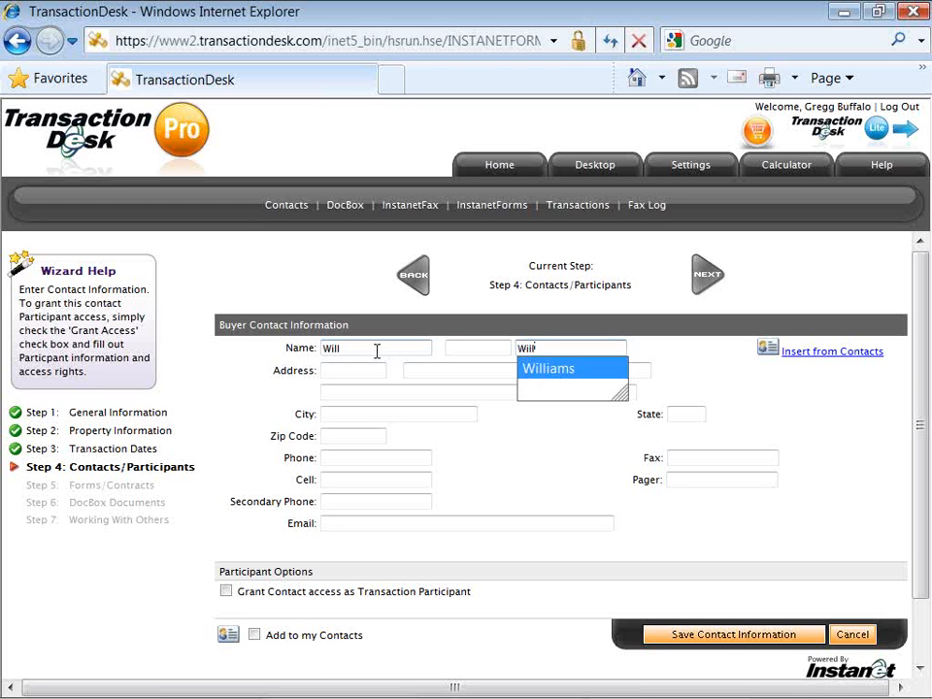
{"action": "key", "text": "Return"}
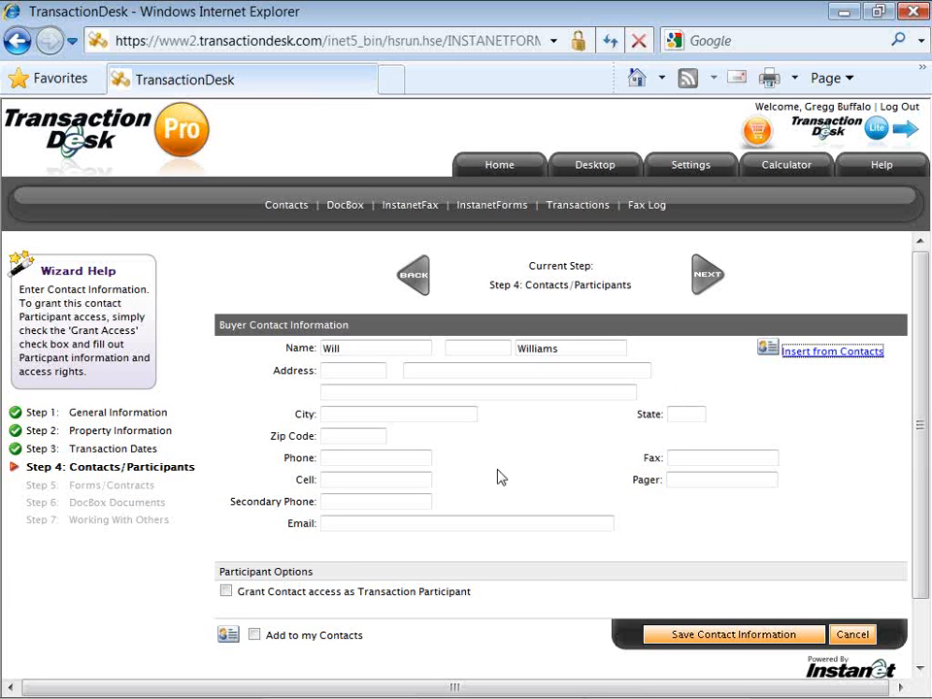
Fill the buyer's cell number and e-mail address from the autocomplete suggestions.
{"action": "left_click", "coordinate": [385, 479]}
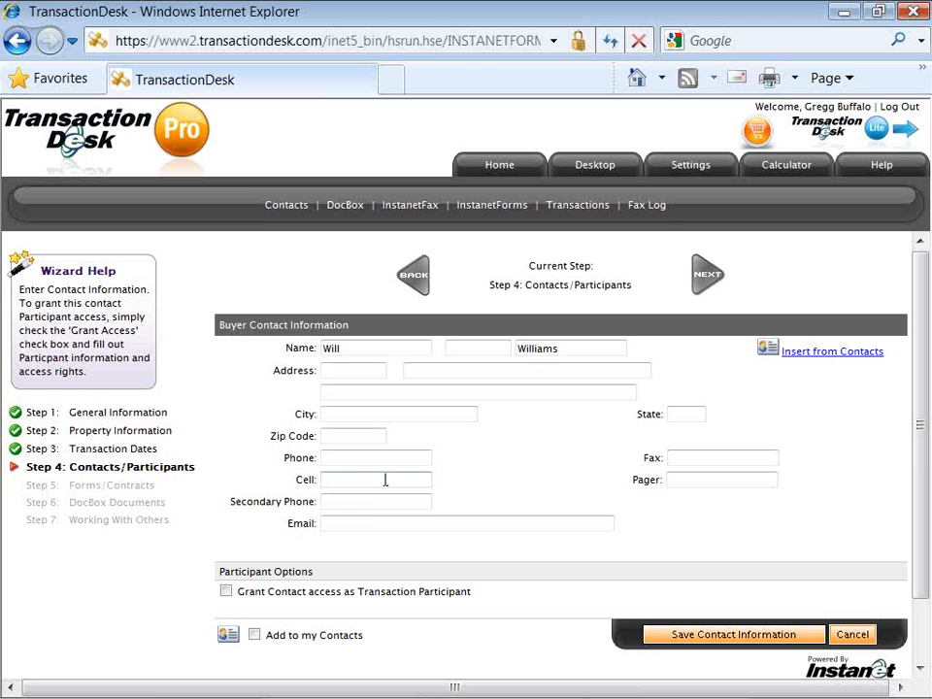
{"action": "left_click", "coordinate": [385, 480]}
{"action": "key", "text": "Down"}
{"action": "key", "text": "Return"}
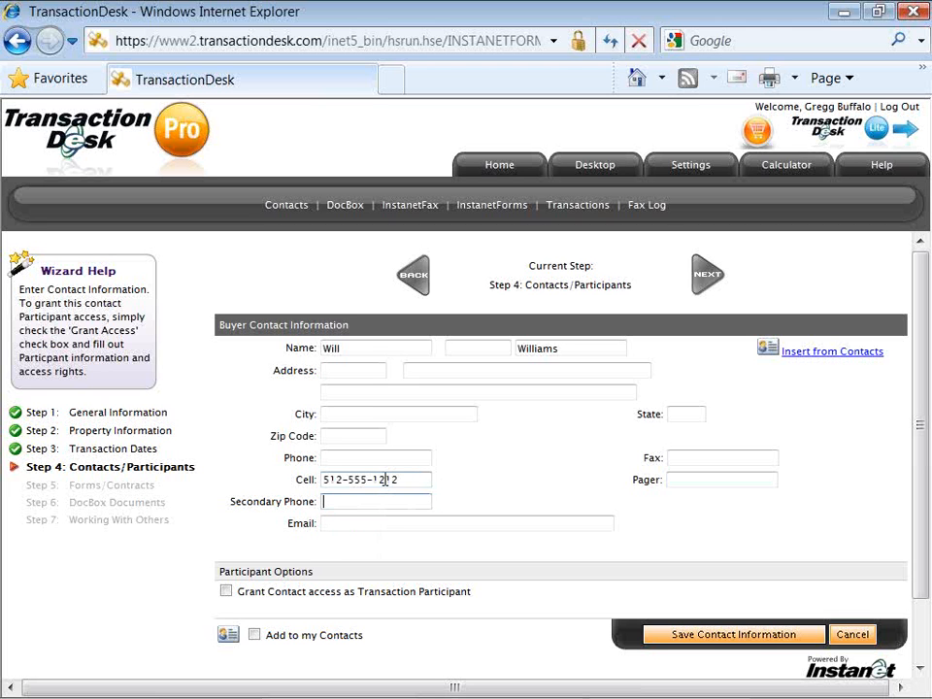
{"action": "key", "text": "Tab"}
{"action": "key", "text": "Tab"}
{"action": "type", "text": "a"}
{"action": "key", "text": "Down"}
{"action": "key", "text": "Return"}
{"action": "key", "text": "Tab"}
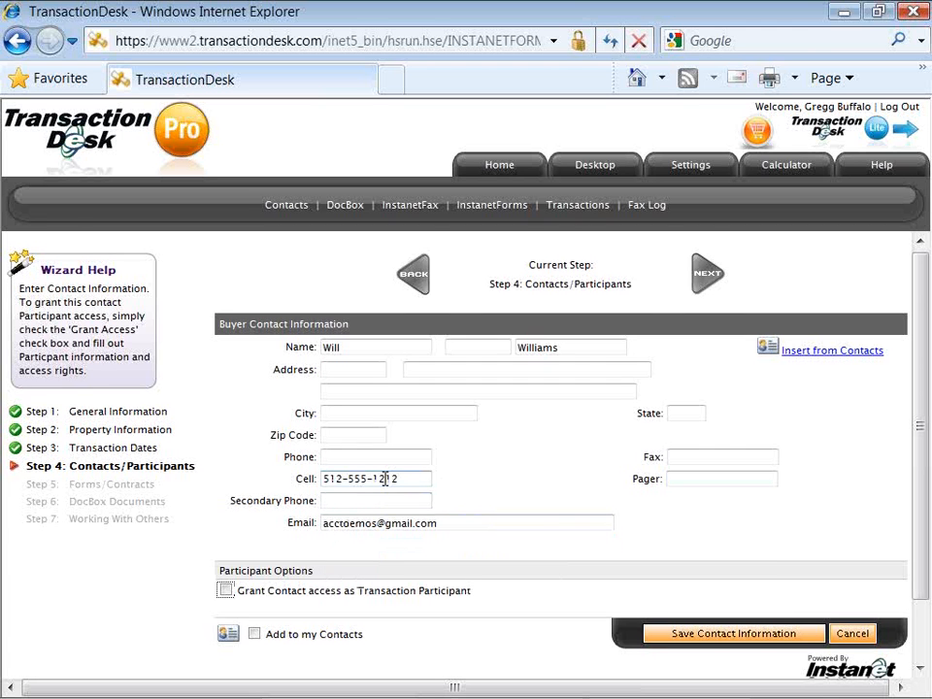
{"action": "scroll", "coordinate": [386, 480], "scroll_direction": "down", "scroll_amount": 1}
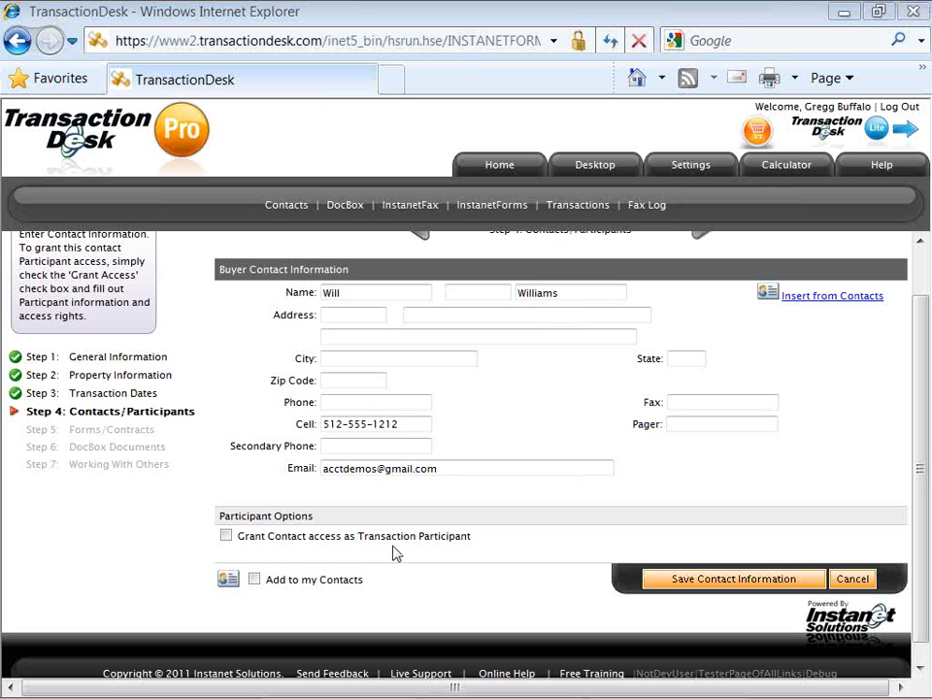
Tick Add to my Contacts and save the buyer's contact information.
{"action": "left_click", "coordinate": [257, 583]}
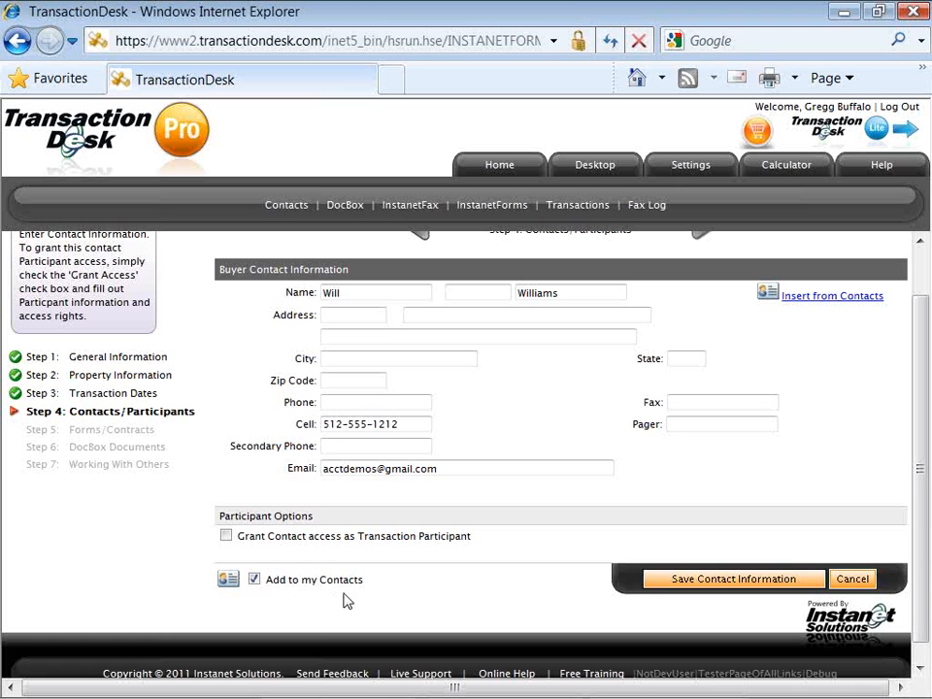
{"action": "left_click", "coordinate": [680, 583]}
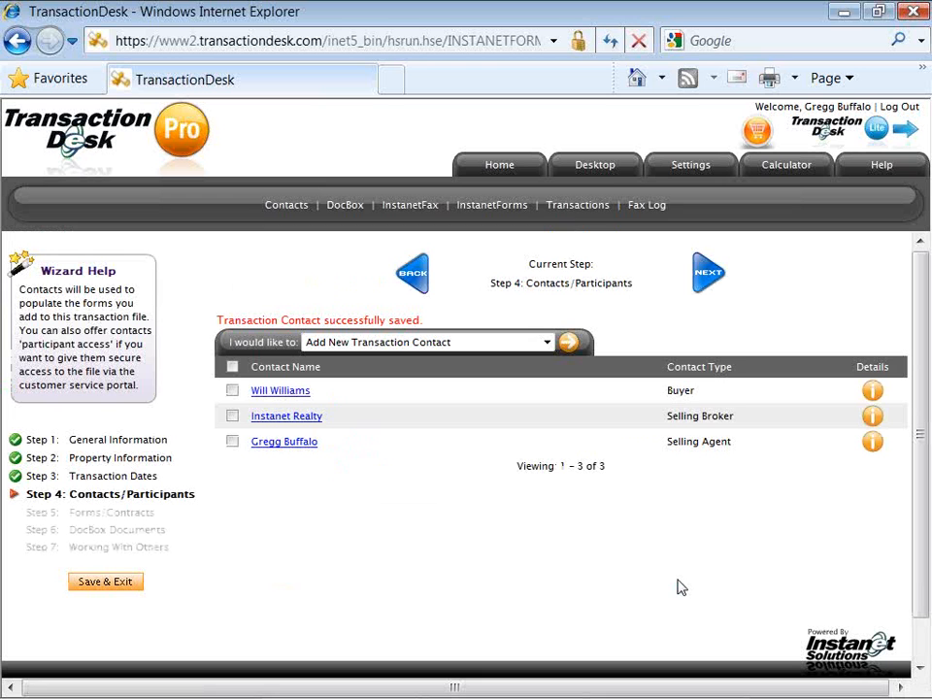
Add another transaction contact with Buyer chosen as its contact type.
{"action": "left_click", "coordinate": [569, 347]}
{"action": "left_click", "coordinate": [491, 348]}
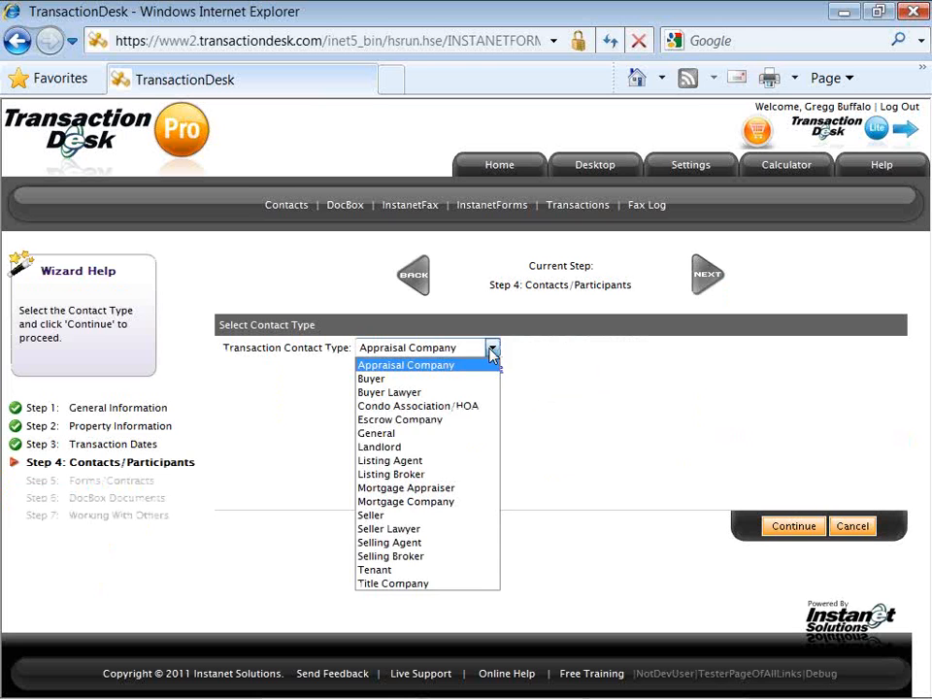
{"action": "left_click", "coordinate": [491, 378]}
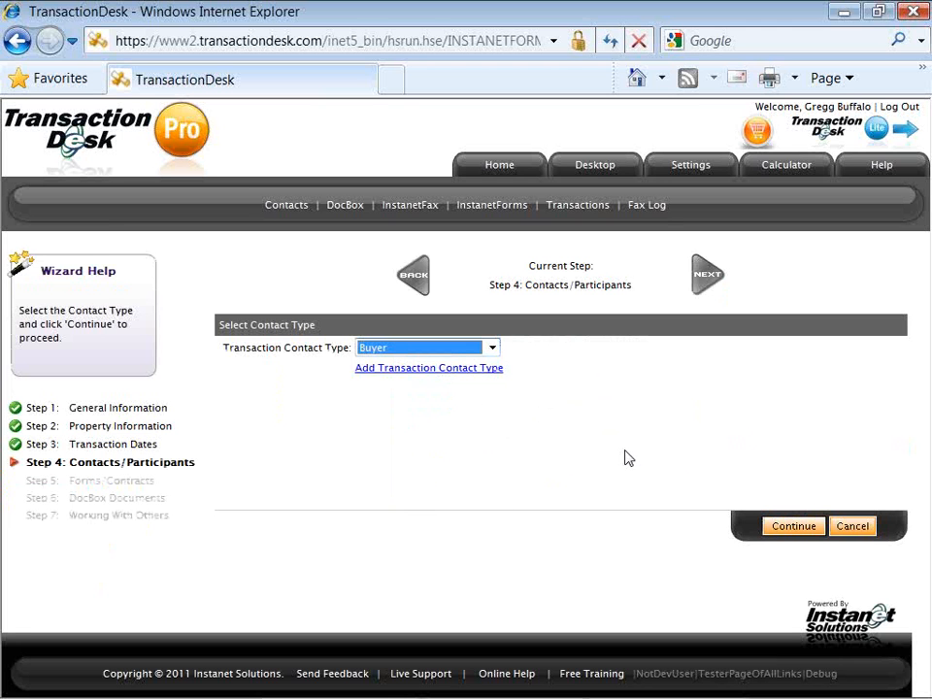
{"action": "left_click", "coordinate": [792, 532]}
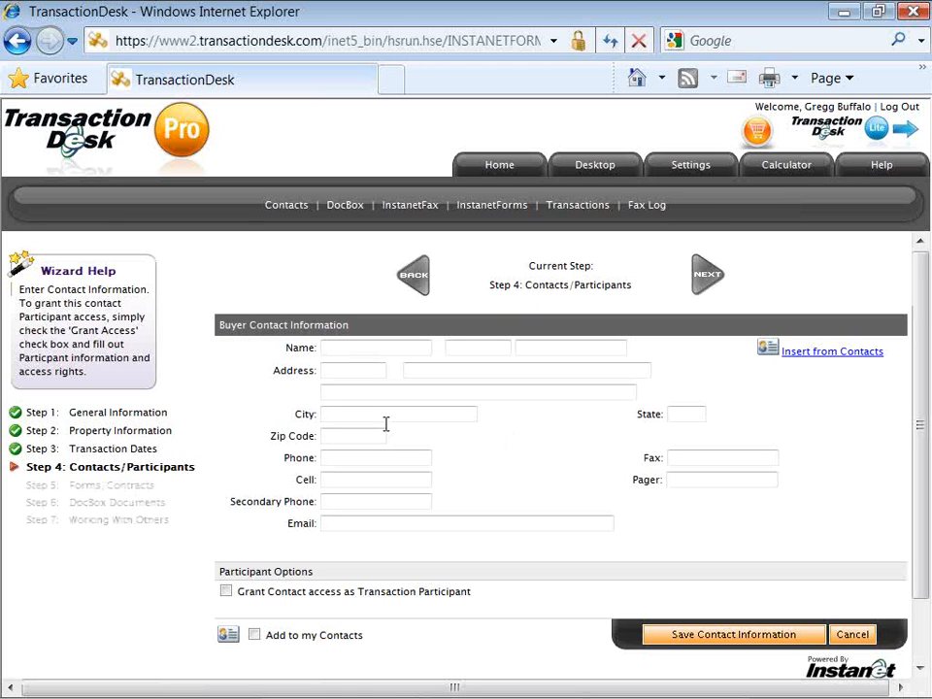
Enter the second buyer's first and last name using the autocomplete suggestions.
{"action": "left_click", "coordinate": [370, 351]}
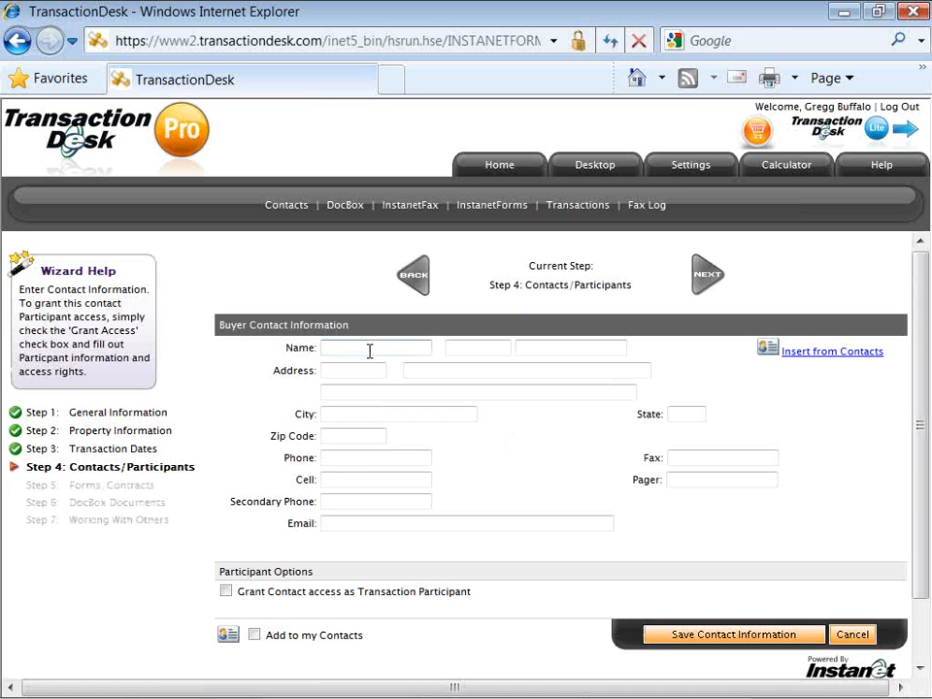
{"action": "type", "text": "Ver"}
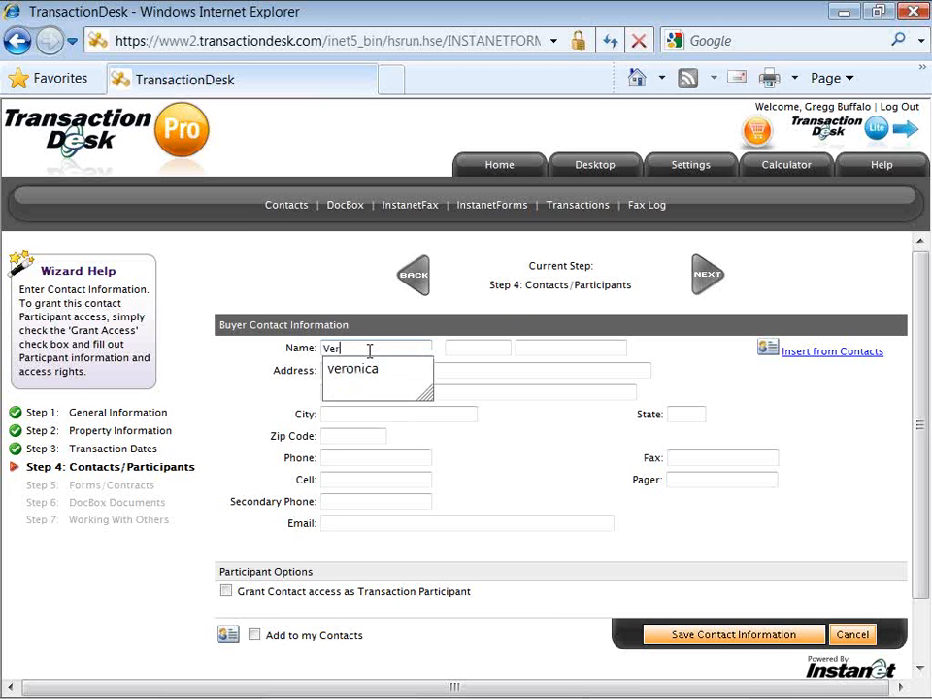
{"action": "key", "text": "Down"}
{"action": "key", "text": "Tab"}
{"action": "key", "text": "Tab"}
{"action": "type", "text": "Will"}
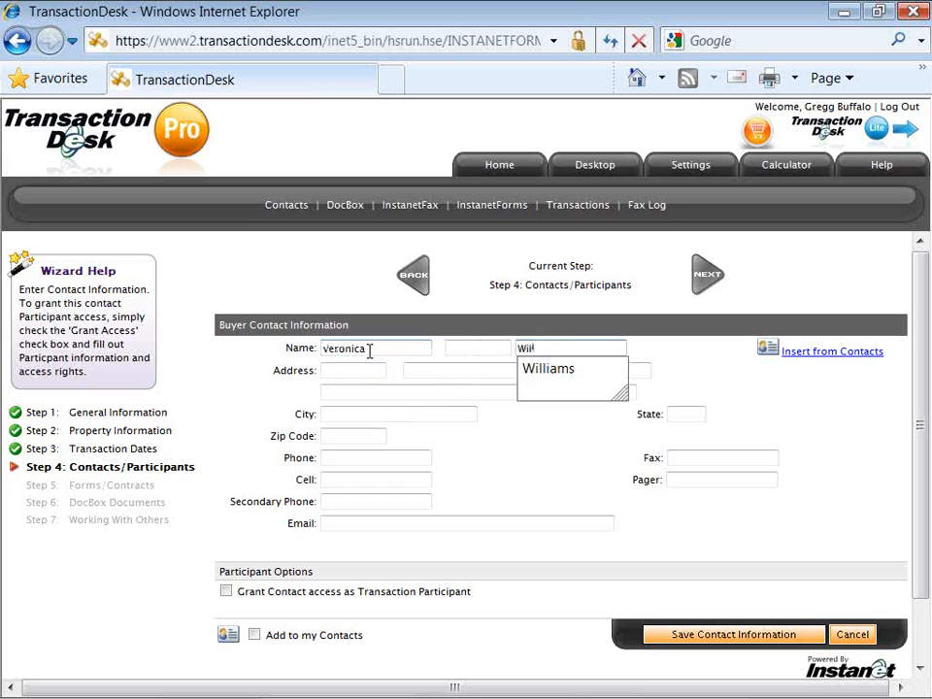
{"action": "key", "text": "Down"}
{"action": "key", "text": "Tab"}
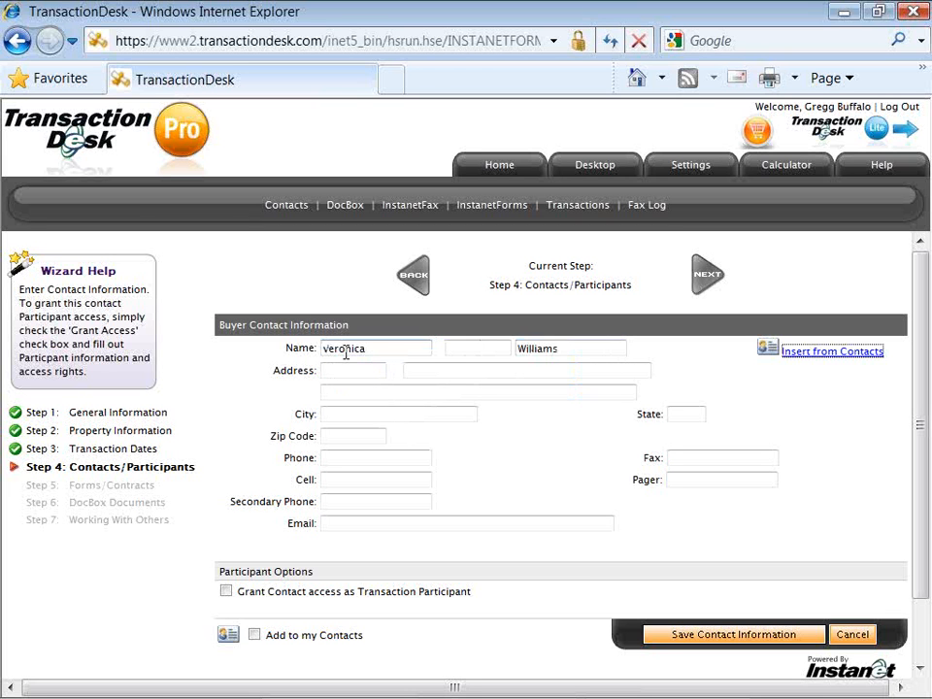
Capitalise the first name's initial letter and save the second buyer's contact.
{"action": "left_click", "coordinate": [329, 351]}
{"action": "key", "text": "BackSpace"}
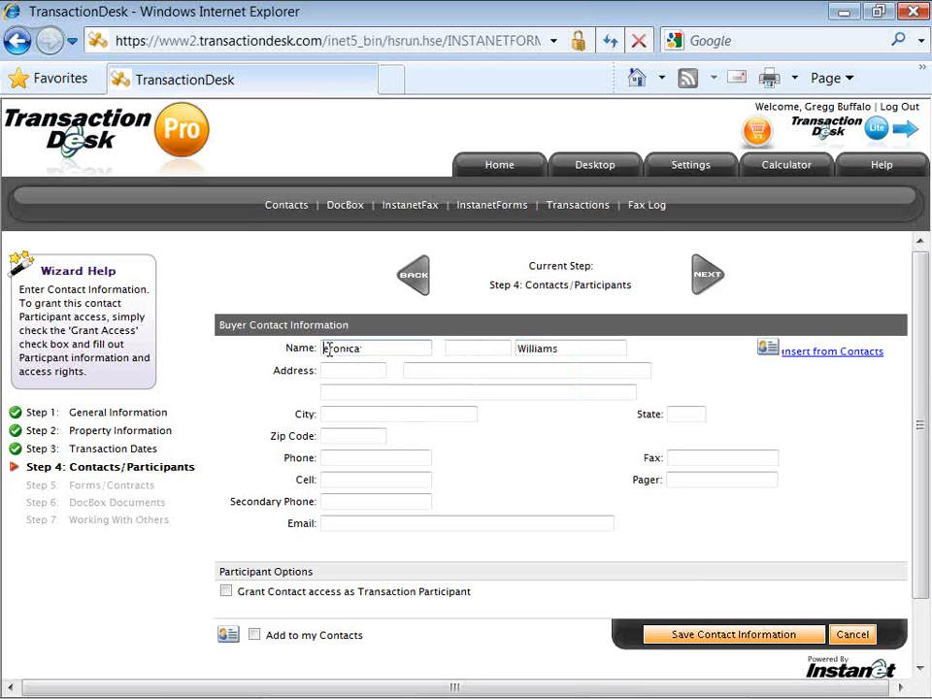
{"action": "type", "text": "V"}
{"action": "left_click", "coordinate": [676, 641]}
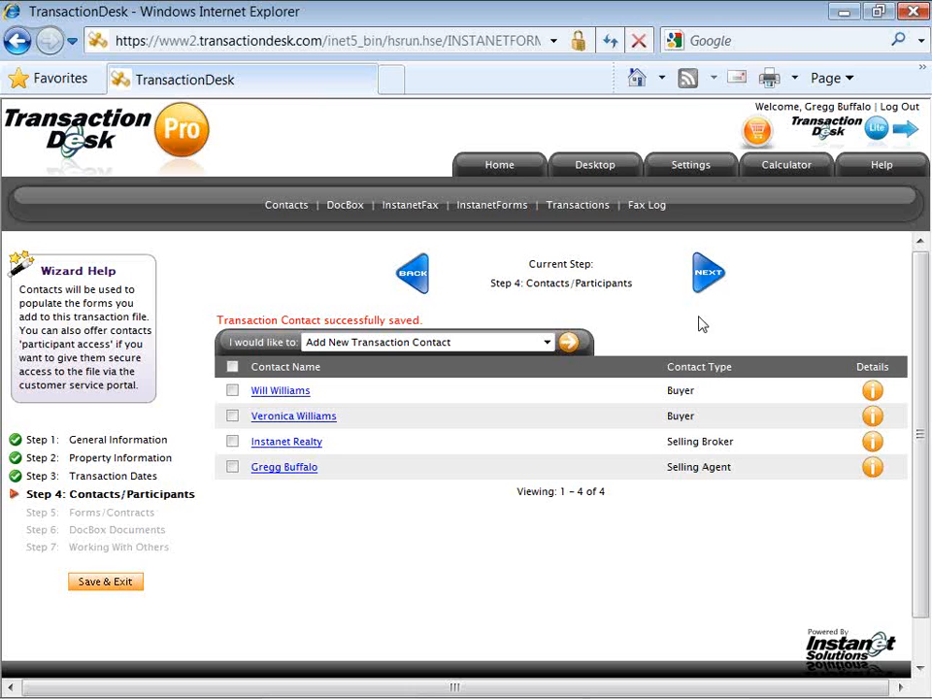
Advance the wizard to Step 5: Forms/Contracts.
{"action": "left_click", "coordinate": [701, 280]}
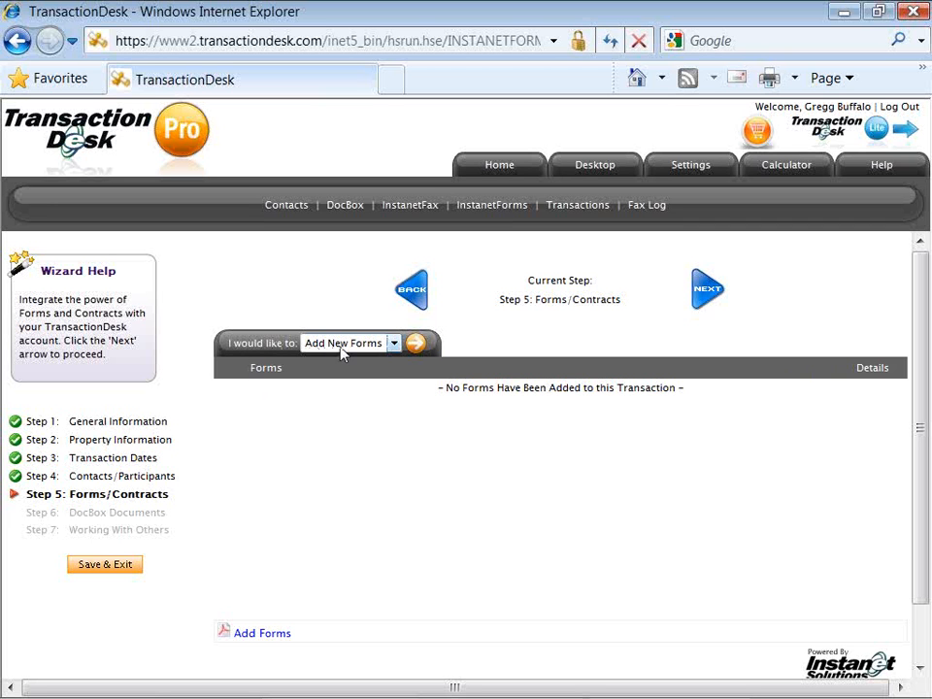
Add new forms by selecting Purchase Packet under Quick-Start Groups and expanding Individual Forms.
{"action": "left_click", "coordinate": [415, 345]}
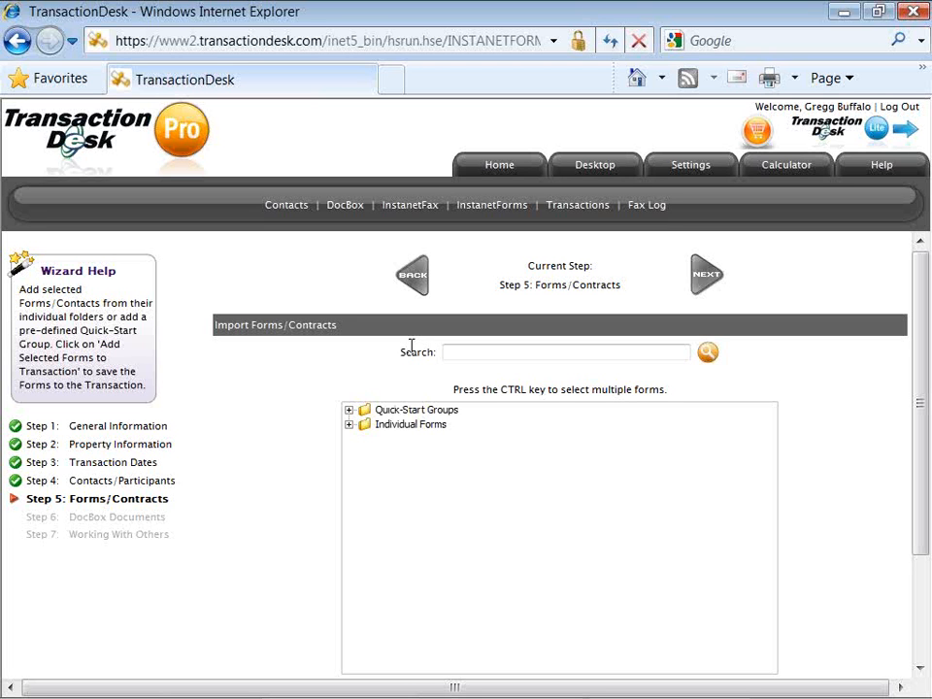
{"action": "left_click", "coordinate": [408, 412]}
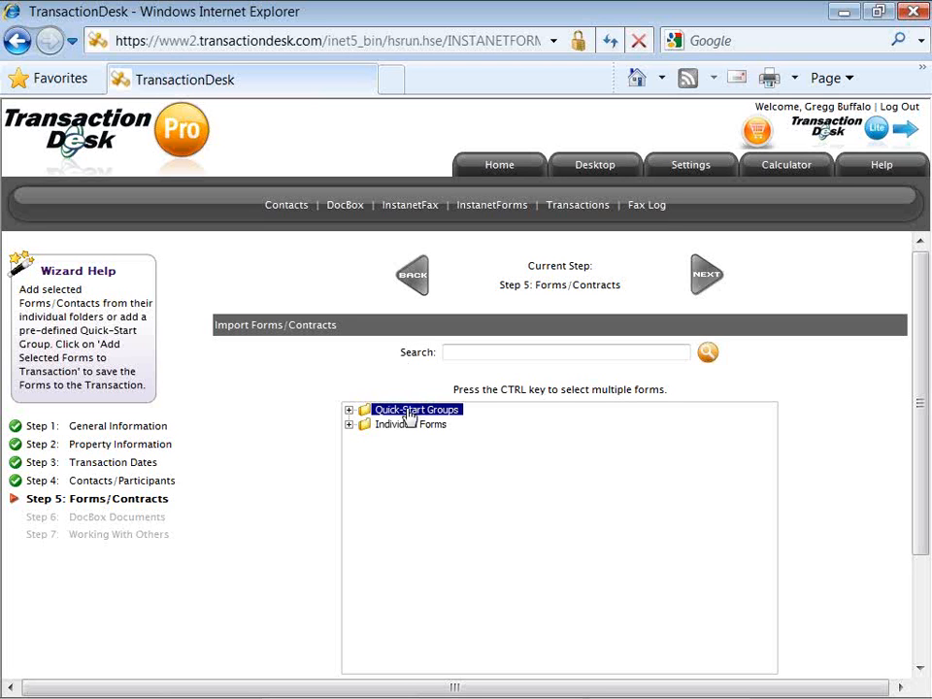
{"action": "left_click", "coordinate": [349, 411]}
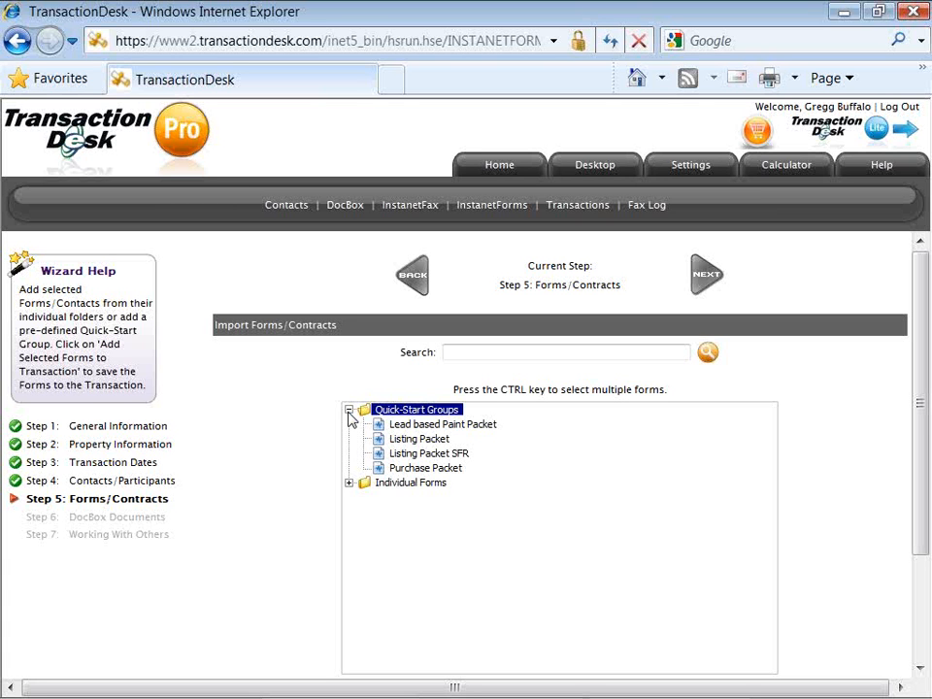
{"action": "left_click", "coordinate": [395, 470]}
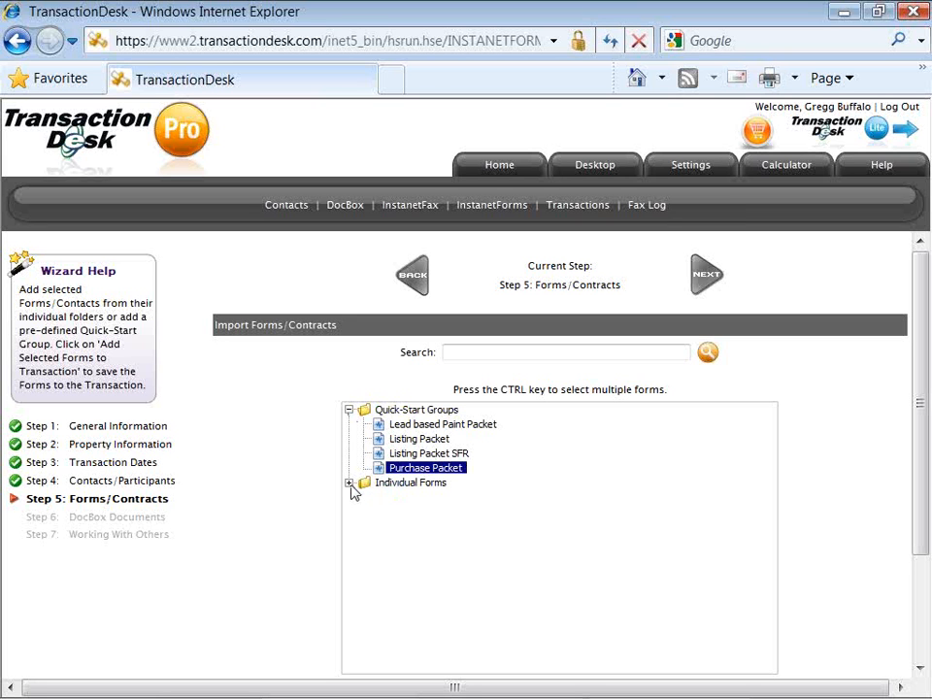
{"action": "left_click", "coordinate": [349, 483]}
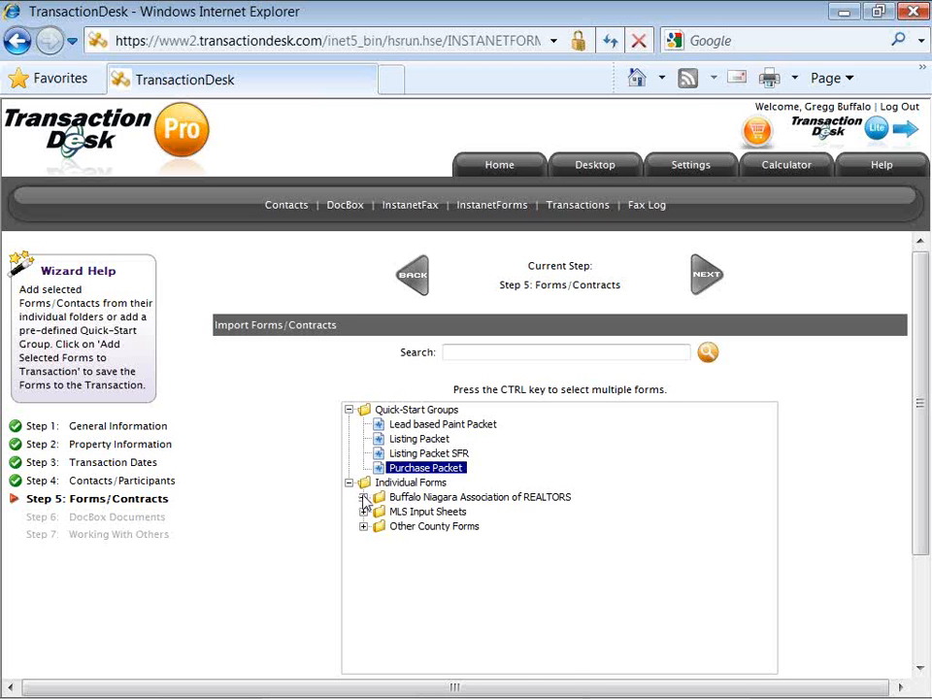
From the Buffalo Niagara Association of REALTORS forms, select Addendum, Gift Letter and Wheatfield Disclosure.
{"action": "left_click", "coordinate": [363, 497]}
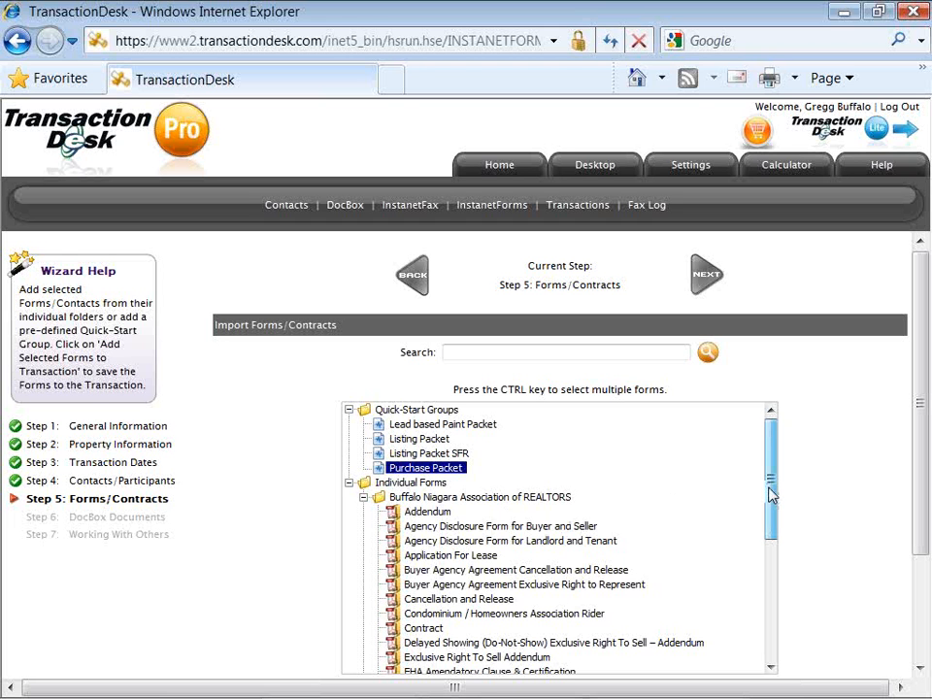
{"action": "left_click_drag", "start_coordinate": [769, 495], "coordinate": [773, 523]}
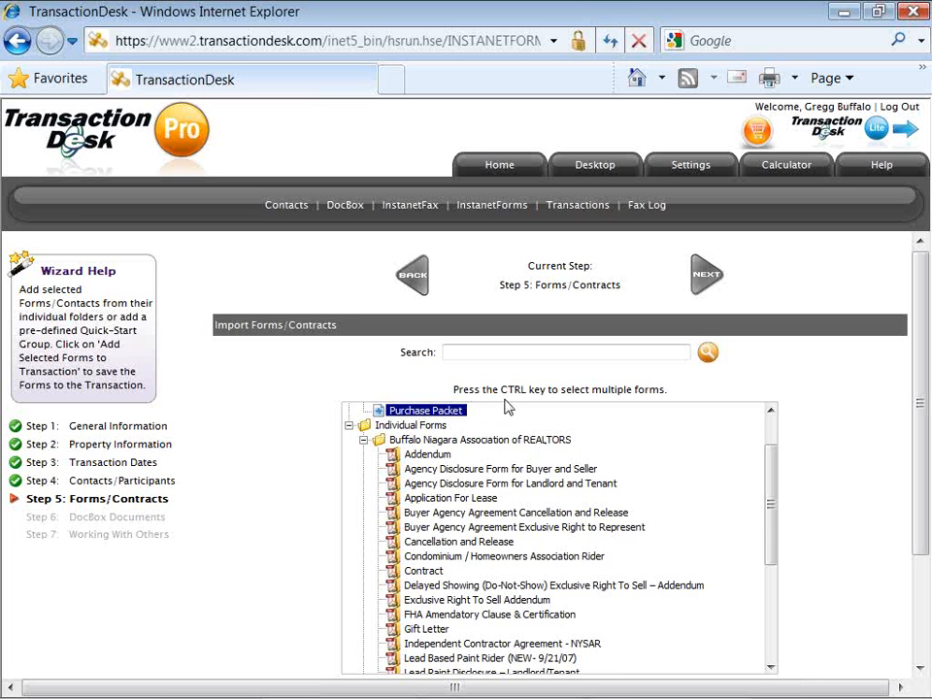
{"action": "left_click", "coordinate": [430, 454]}
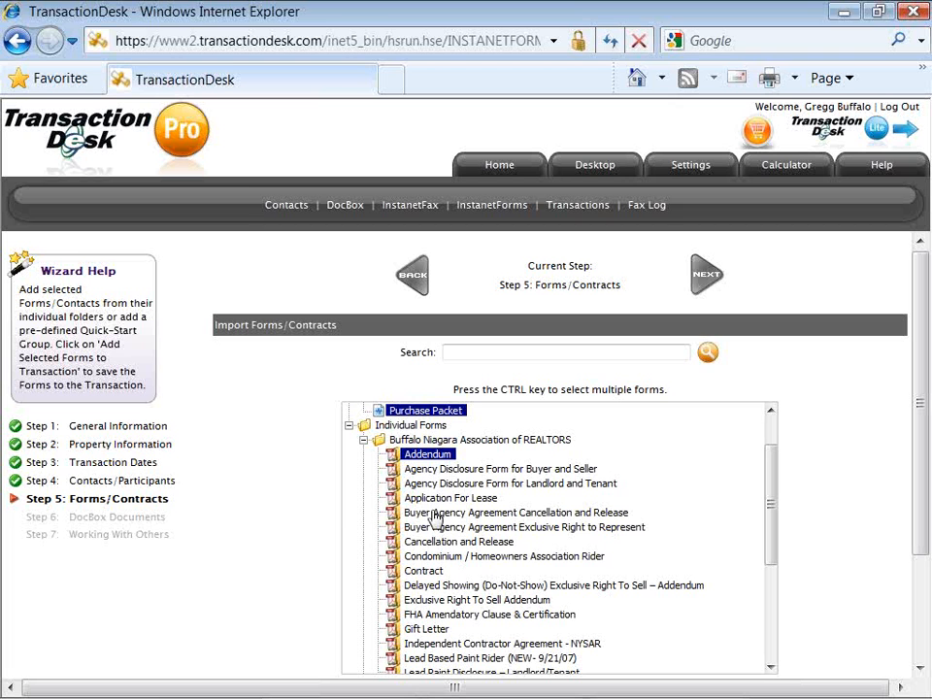
{"action": "left_click", "coordinate": [428, 629], "text": "ctrl"}
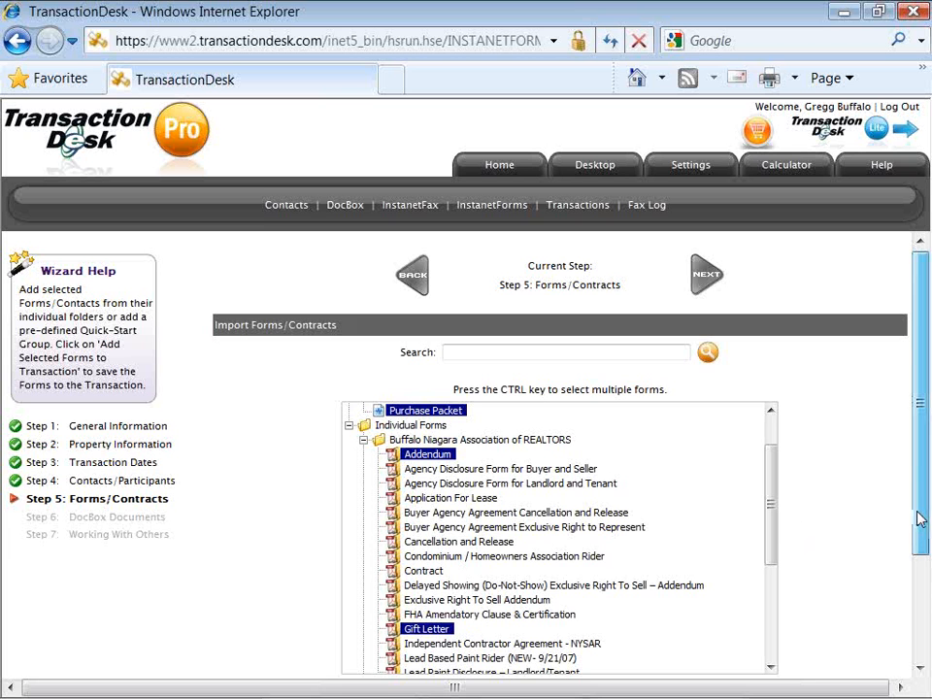
{"action": "left_click_drag", "start_coordinate": [920, 519], "coordinate": [922, 562]}
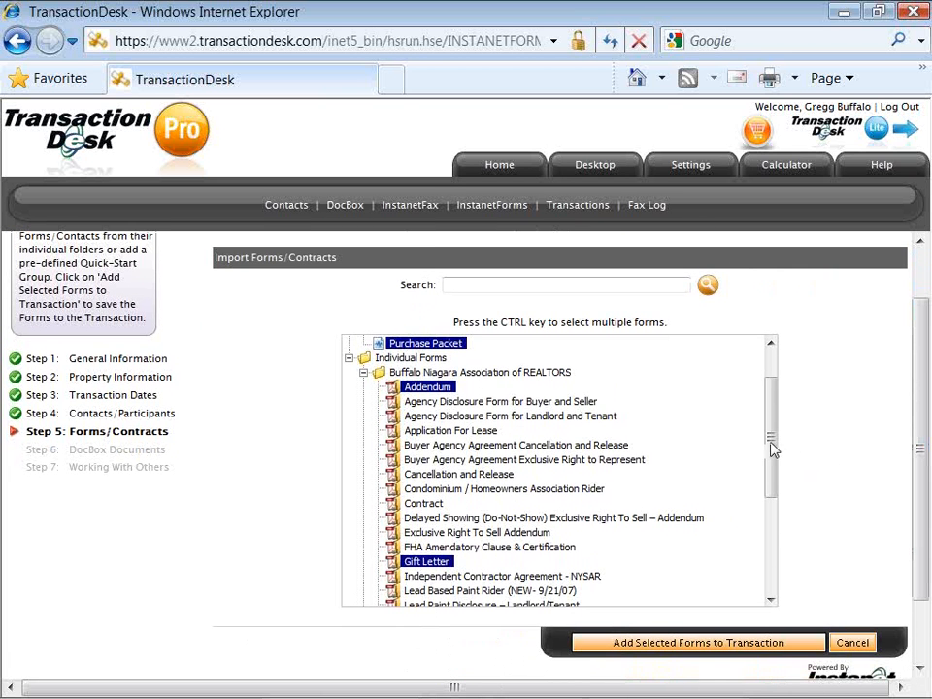
{"action": "left_click_drag", "start_coordinate": [773, 447], "coordinate": [769, 541]}
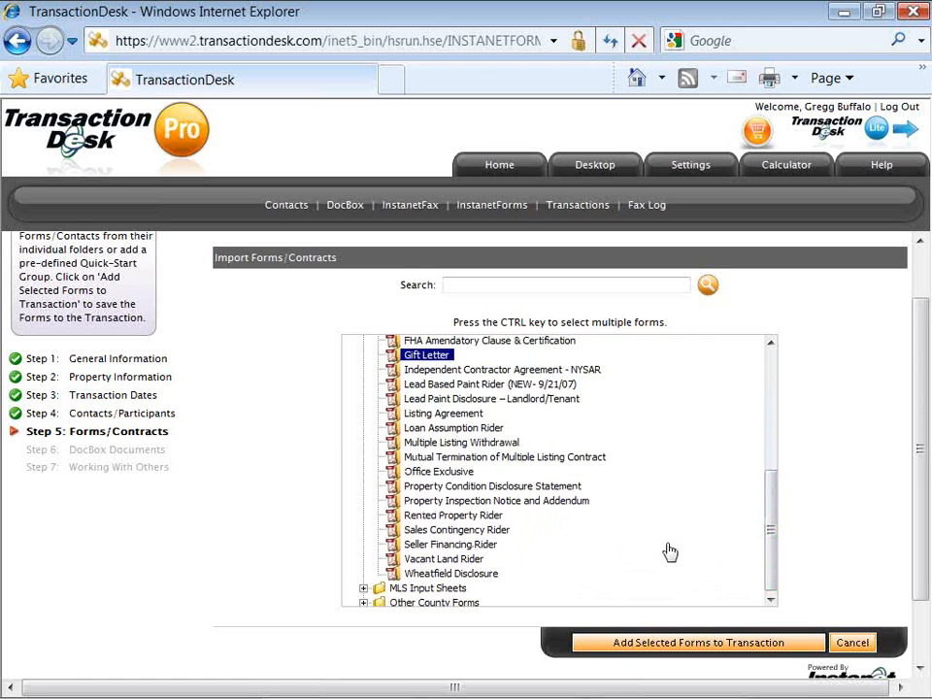
{"action": "left_click", "coordinate": [490, 581], "text": "ctrl"}
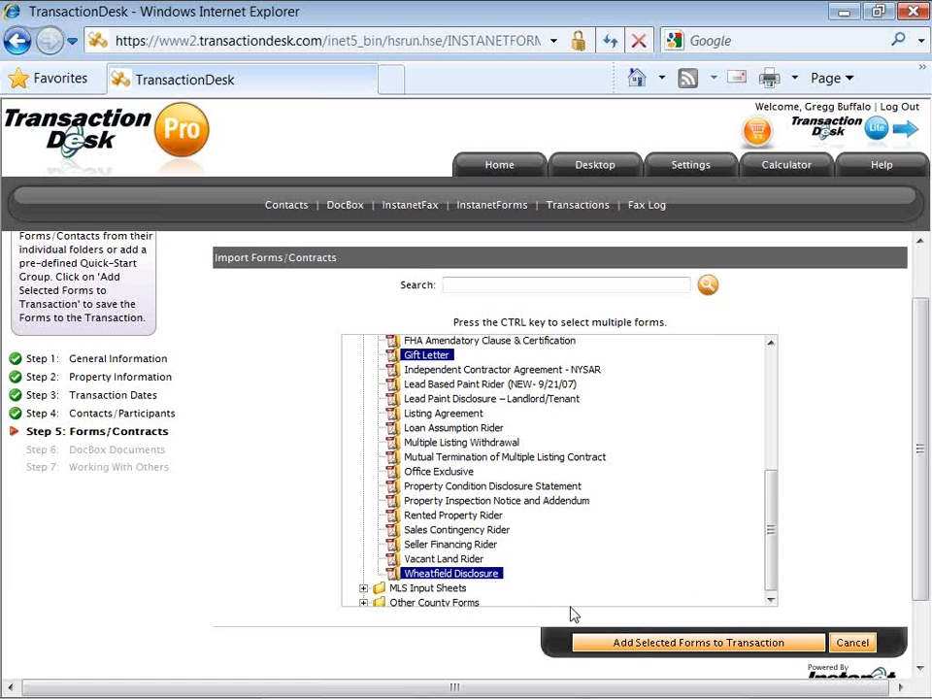
Import the selected forms into the transaction and advance the wizard to Step 6 DocBox Documents.
{"action": "left_click", "coordinate": [636, 649]}
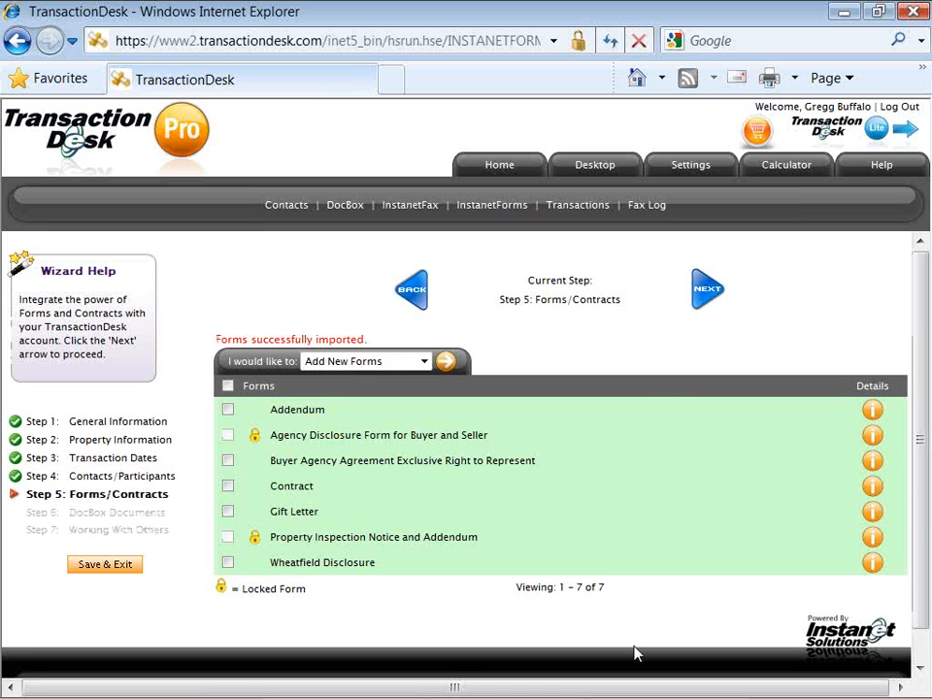
{"action": "left_click", "coordinate": [701, 291]}
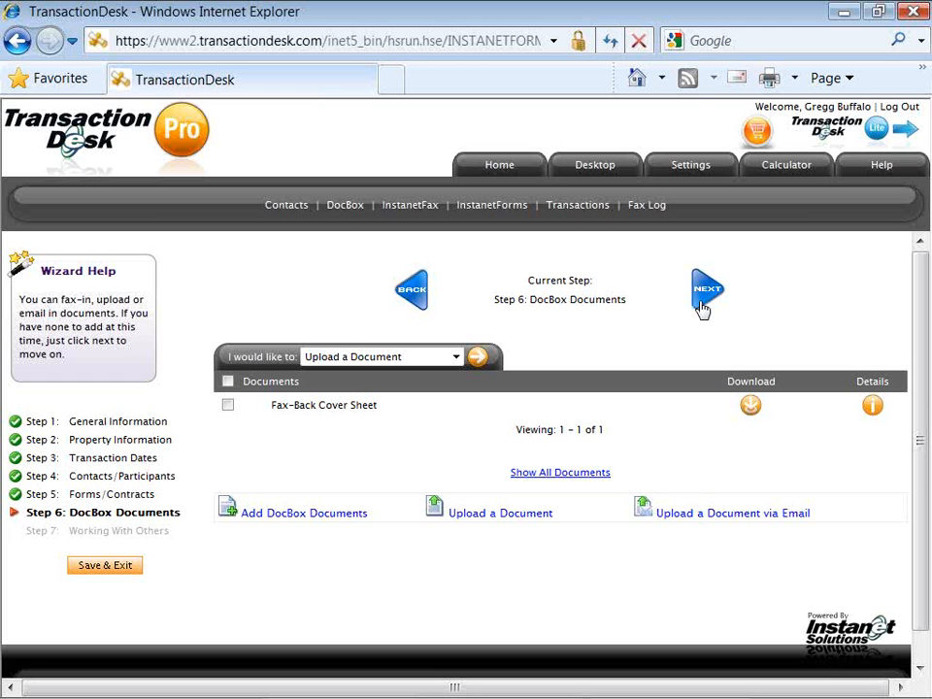
Keep the Fax-Back Cover Sheet as the only document and continue to Step 7 Working With Others.
{"action": "left_click", "coordinate": [705, 309]}
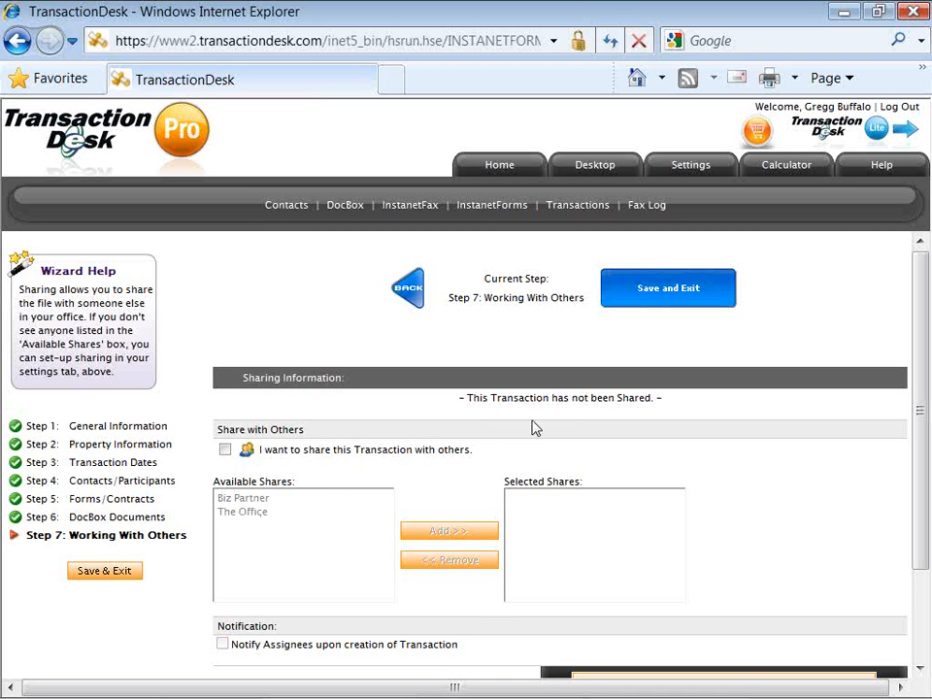
Leave the transaction unshared and Save and Exit the wizard.
{"action": "left_click", "coordinate": [639, 297]}
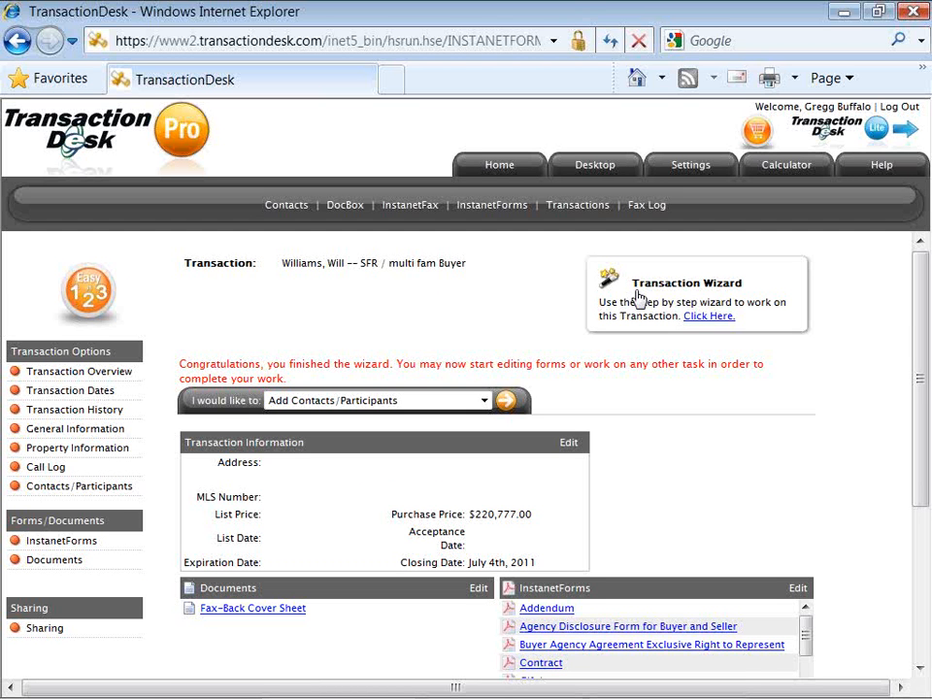
Scroll the overview to review the Documents, InstanetForms and Contacts/Participants panels.
{"action": "scroll", "coordinate": [638, 299], "scroll_direction": "down", "scroll_amount": 1}
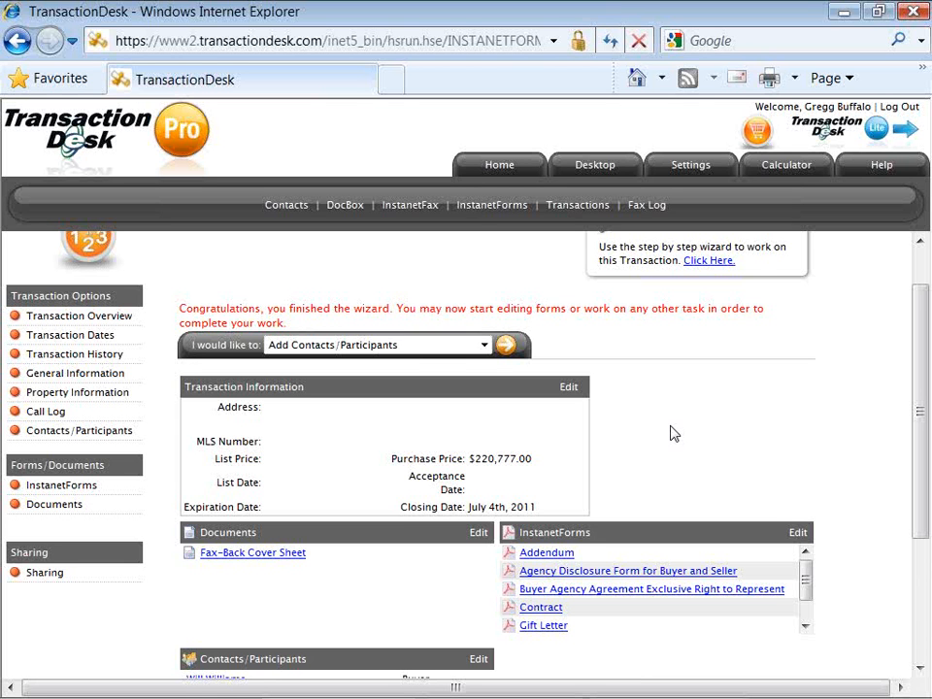
Pick Import Data from the 'I would like to:' list and run it.
{"action": "triple_click", "coordinate": [228, 351]}
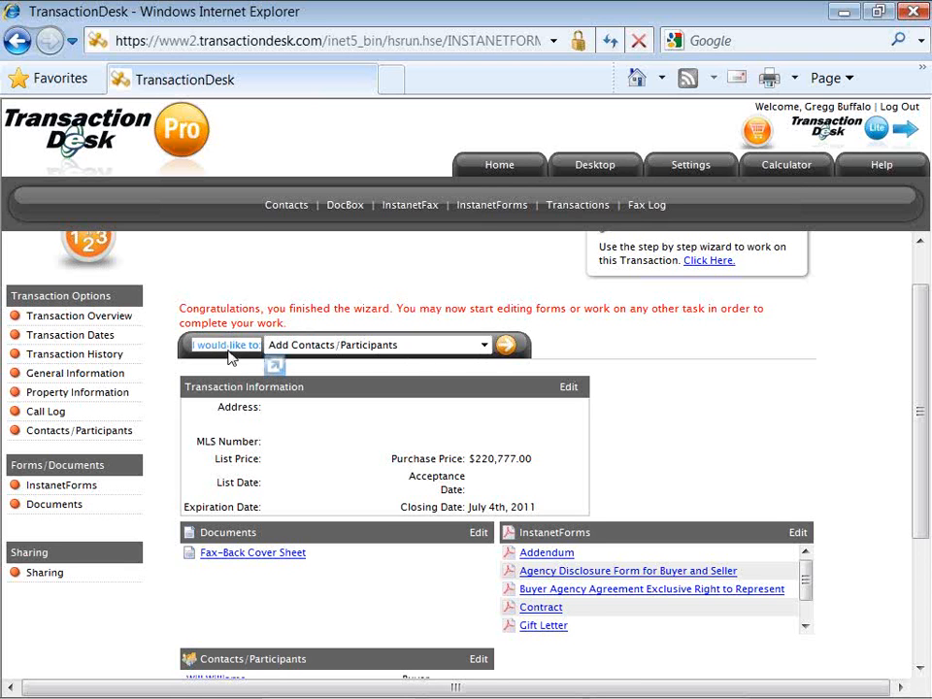
{"action": "left_click", "coordinate": [484, 346]}
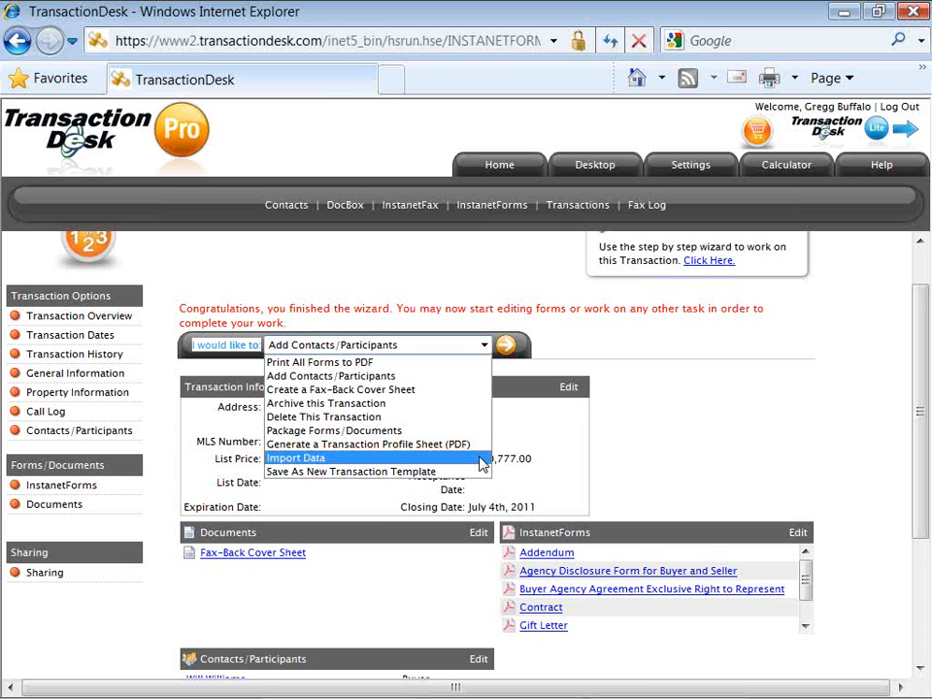
{"action": "left_click", "coordinate": [483, 464]}
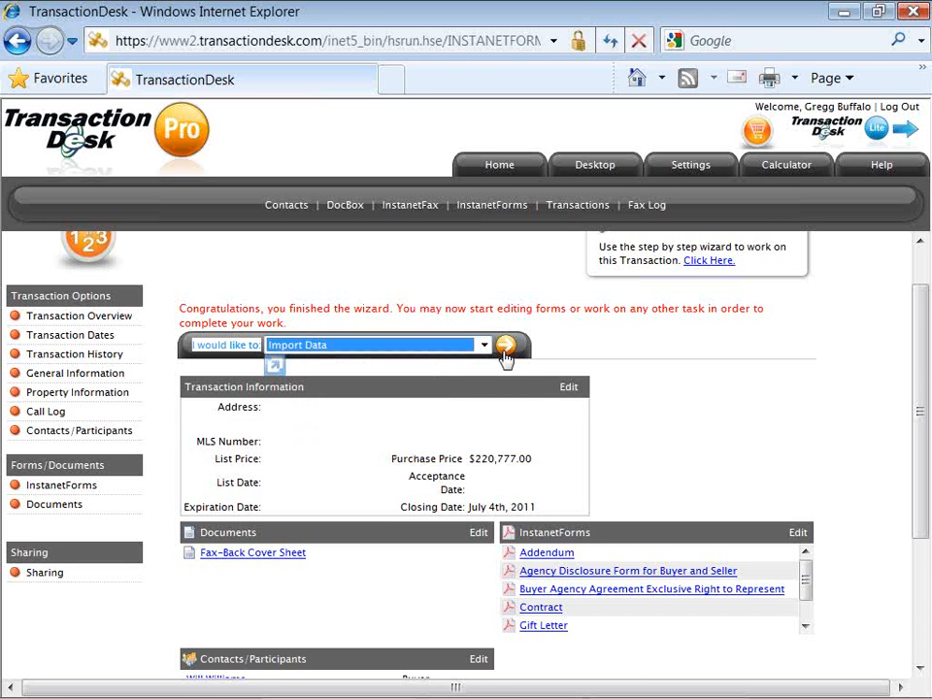
{"action": "left_click", "coordinate": [505, 349]}
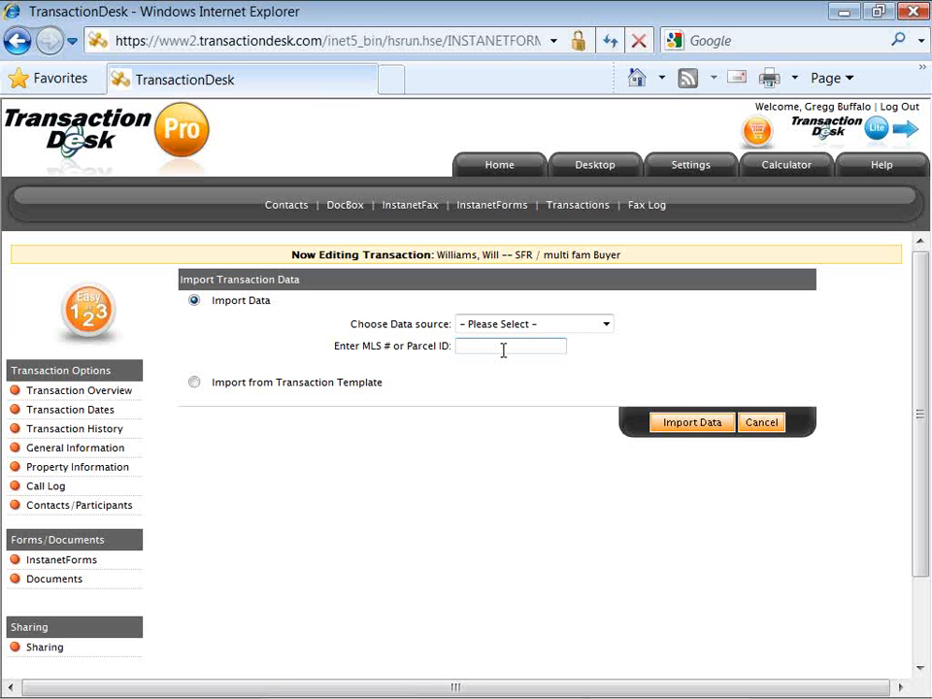
Import listing data from New York State Alliance MLS, Single Family Home, MLS # b383994.
{"action": "left_click", "coordinate": [606, 326]}
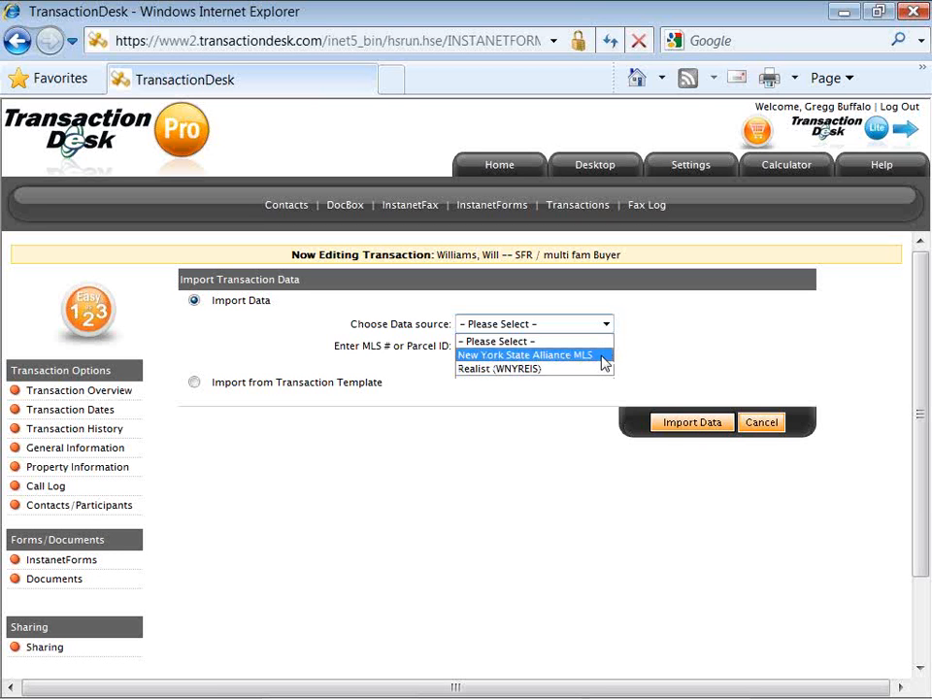
{"action": "left_click", "coordinate": [544, 355]}
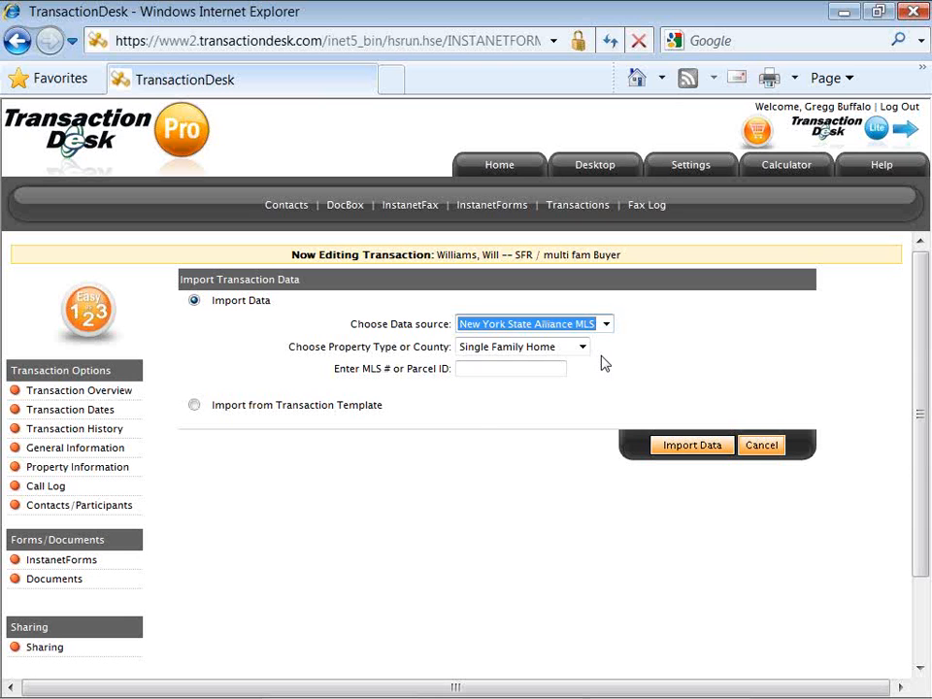
{"action": "left_click", "coordinate": [586, 350]}
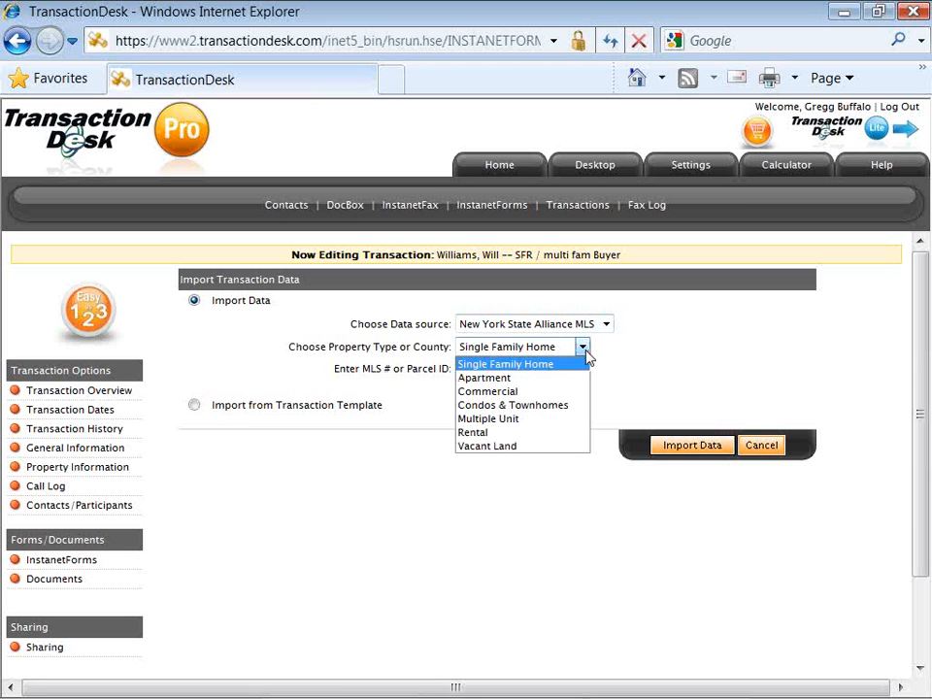
{"action": "left_click", "coordinate": [588, 358]}
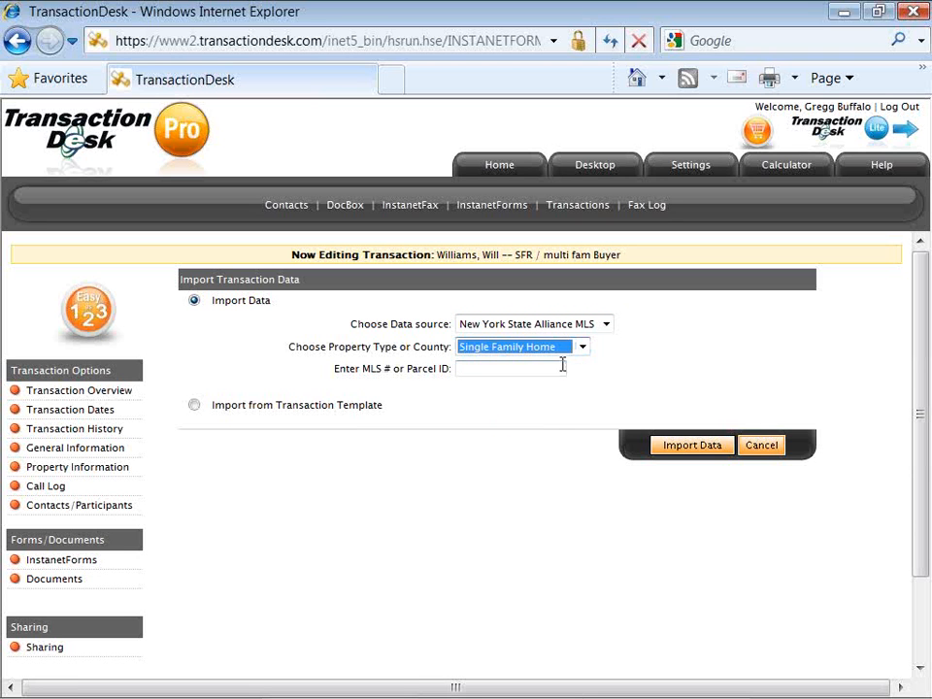
{"action": "left_click", "coordinate": [562, 366]}
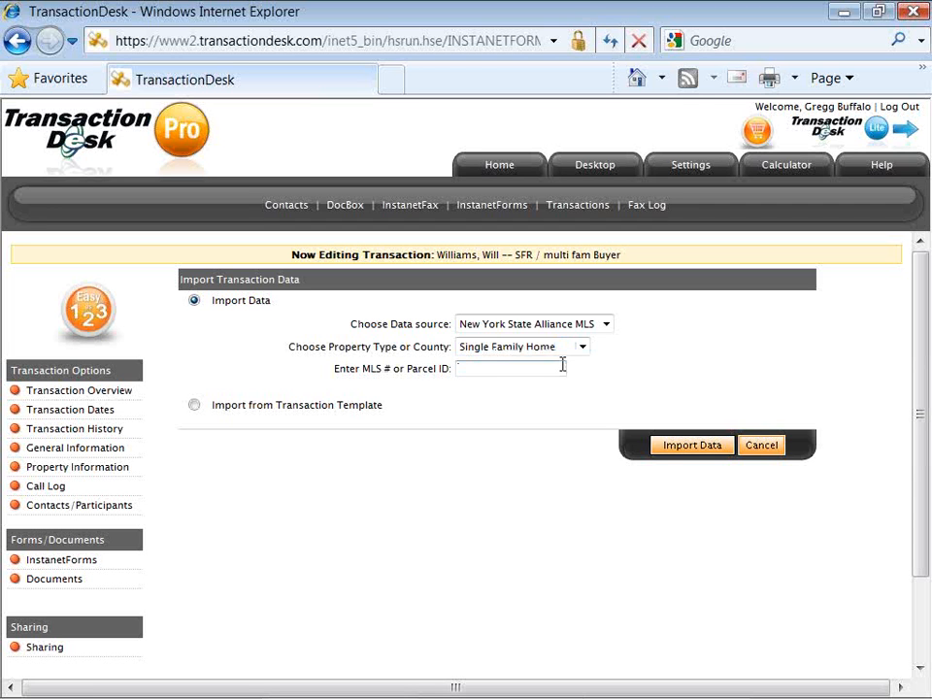
{"action": "type", "text": "b383994"}
{"action": "left_click", "coordinate": [660, 447]}
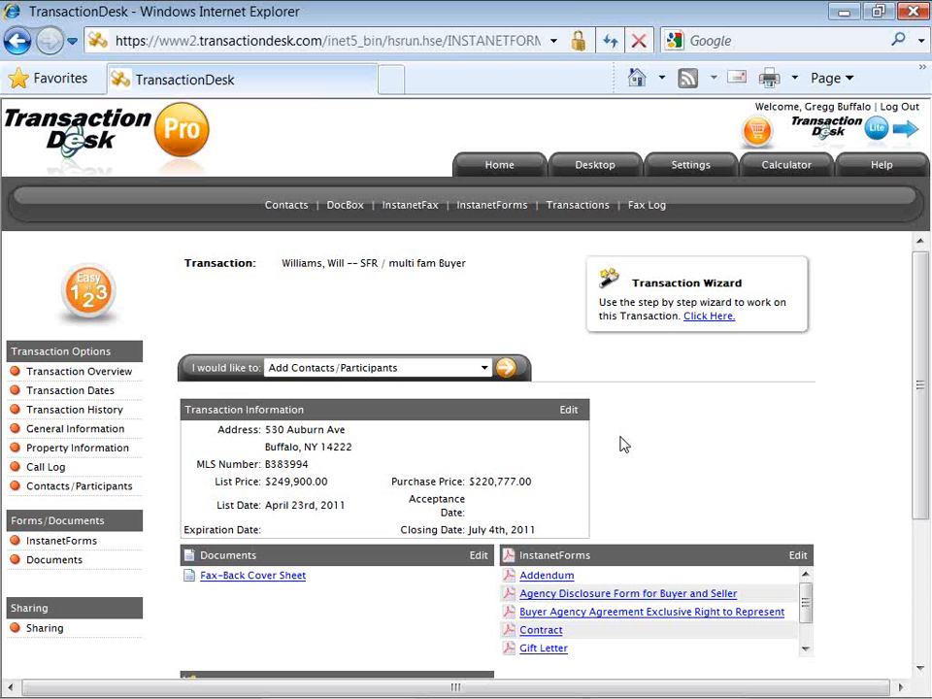
Go to the transaction's InstanetForms page from the Forms/Documents menu.
{"action": "left_click", "coordinate": [91, 545]}
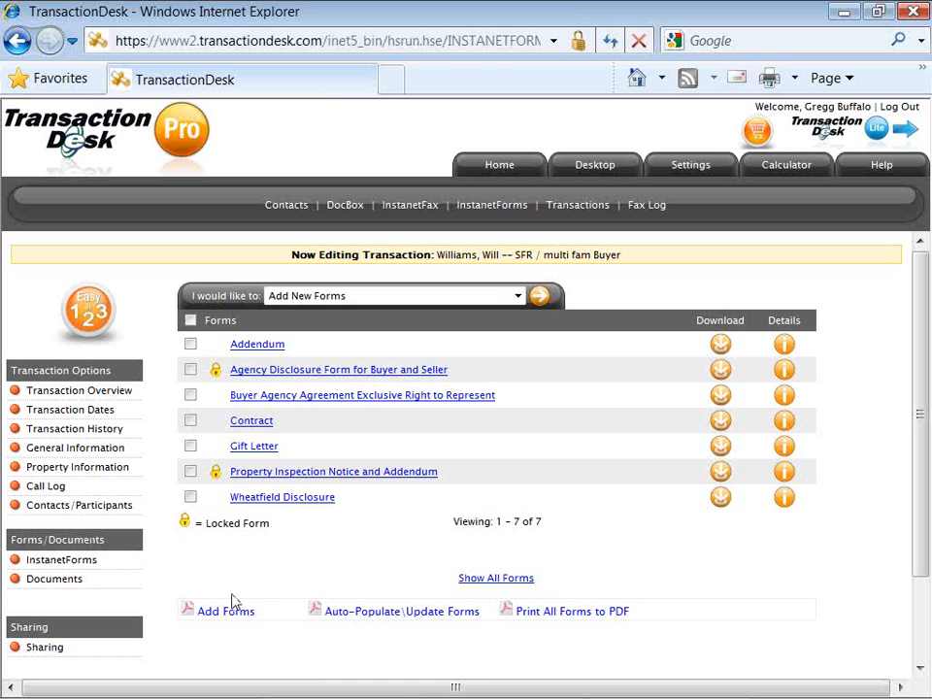
Auto-populate all seven InstanetForms with the transaction data, then open the Contract form.
{"action": "left_click", "coordinate": [387, 614]}
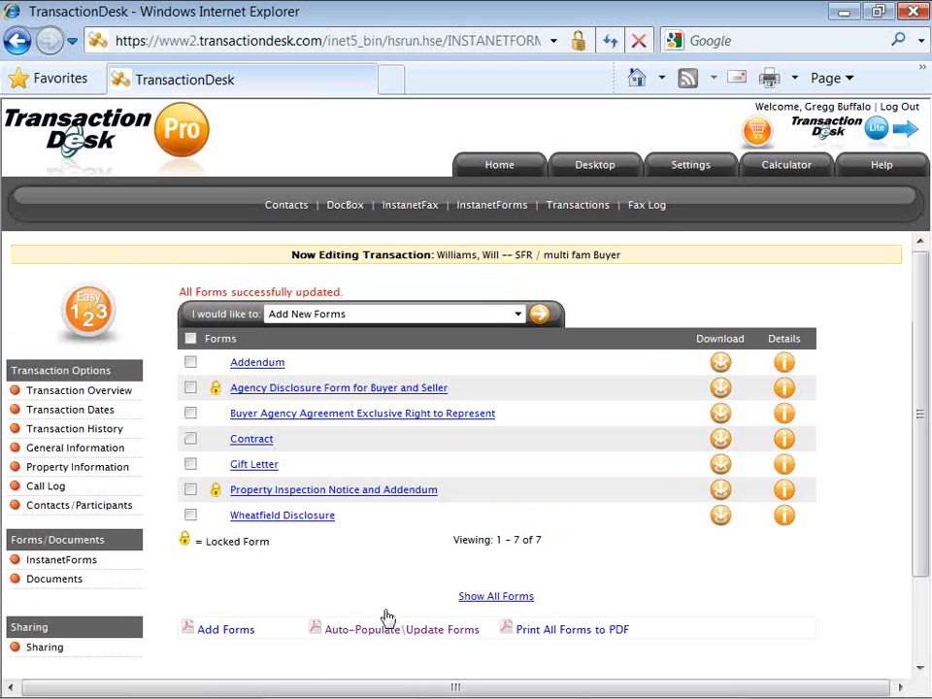
{"action": "left_click", "coordinate": [271, 443]}
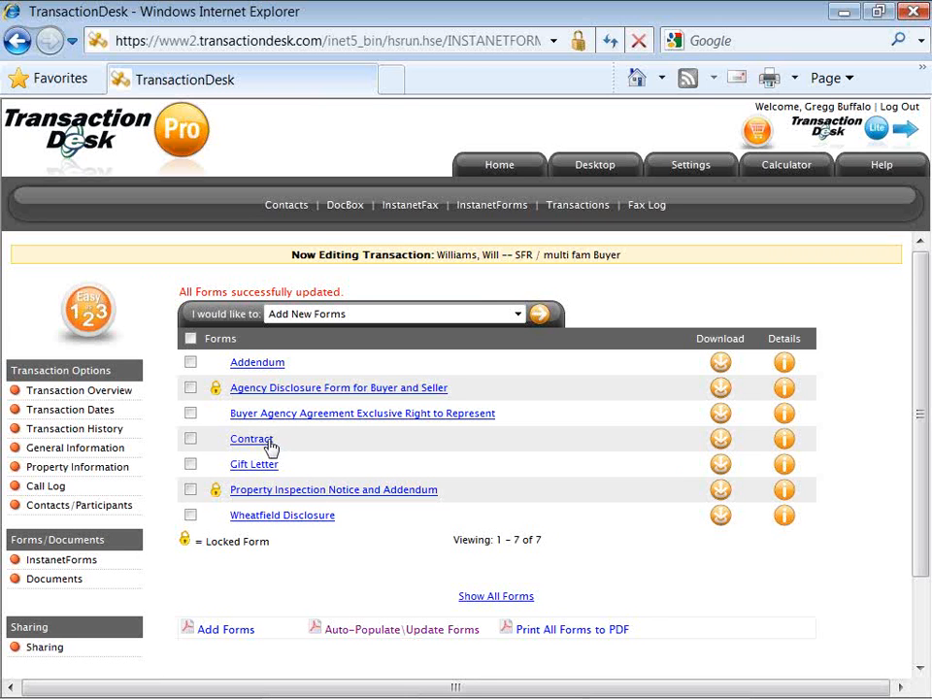
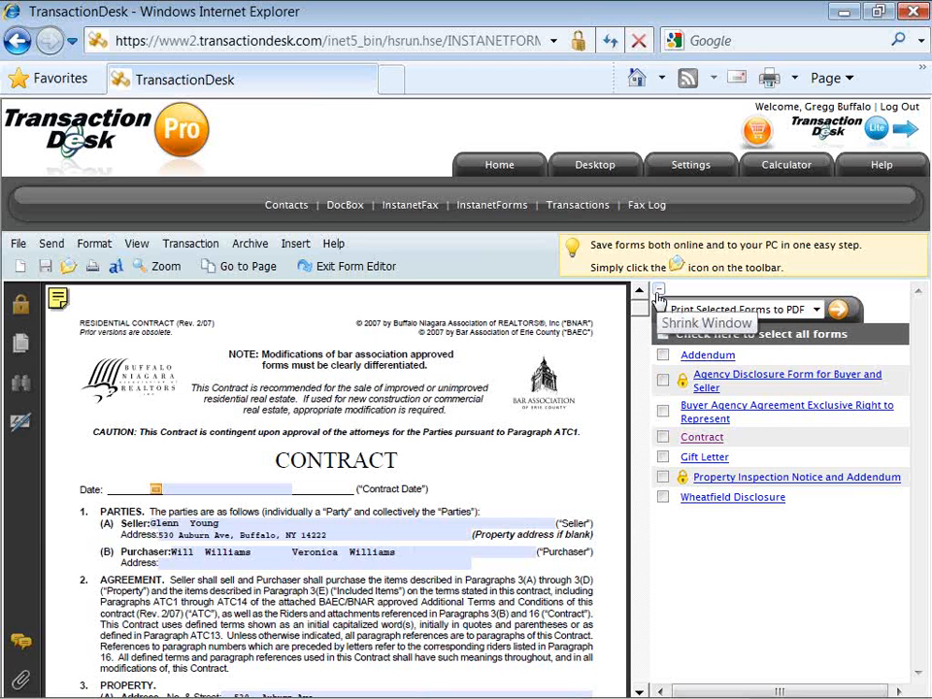
Collapse the forms list to enlarge the contract, then move down to its Contract Date field.
{"action": "left_click", "coordinate": [659, 297]}
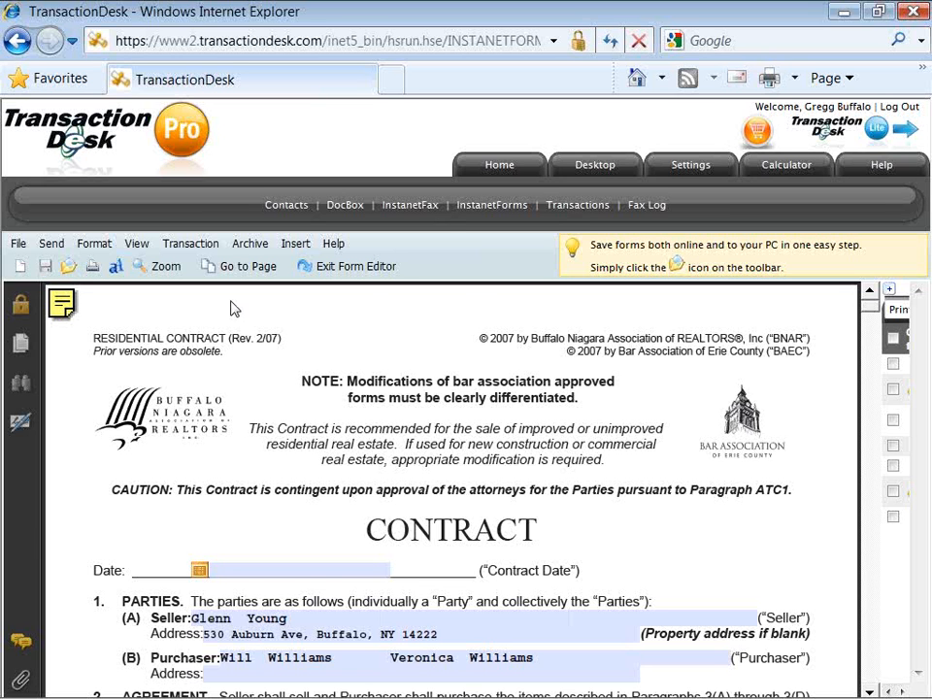
{"action": "left_click", "coordinate": [182, 255]}
{"action": "scroll", "coordinate": [243, 387], "scroll_direction": "down", "scroll_amount": 2}
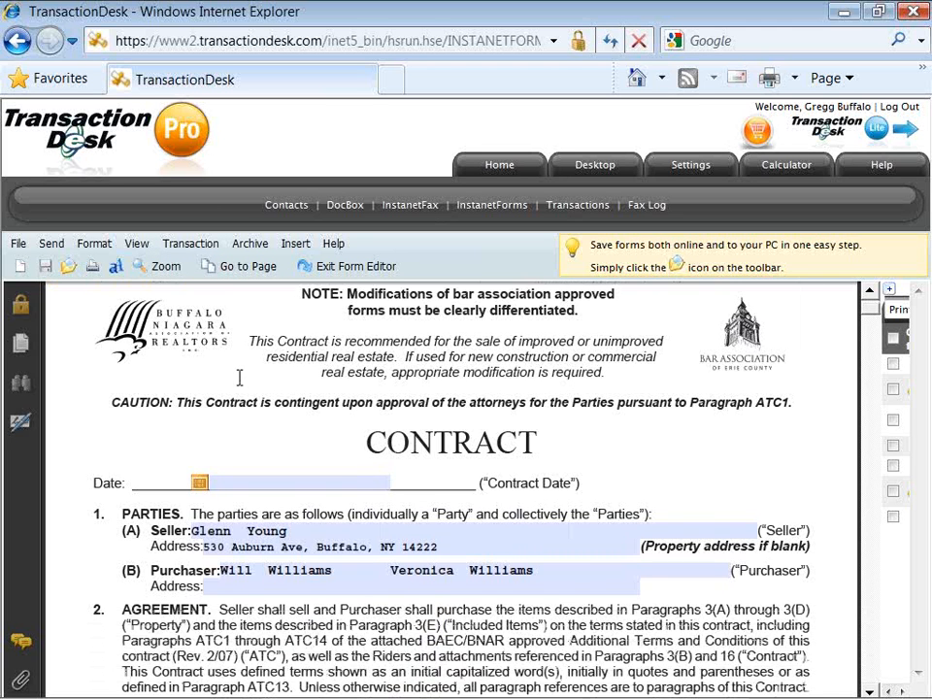
{"action": "scroll", "coordinate": [239, 375], "scroll_direction": "down", "scroll_amount": 1}
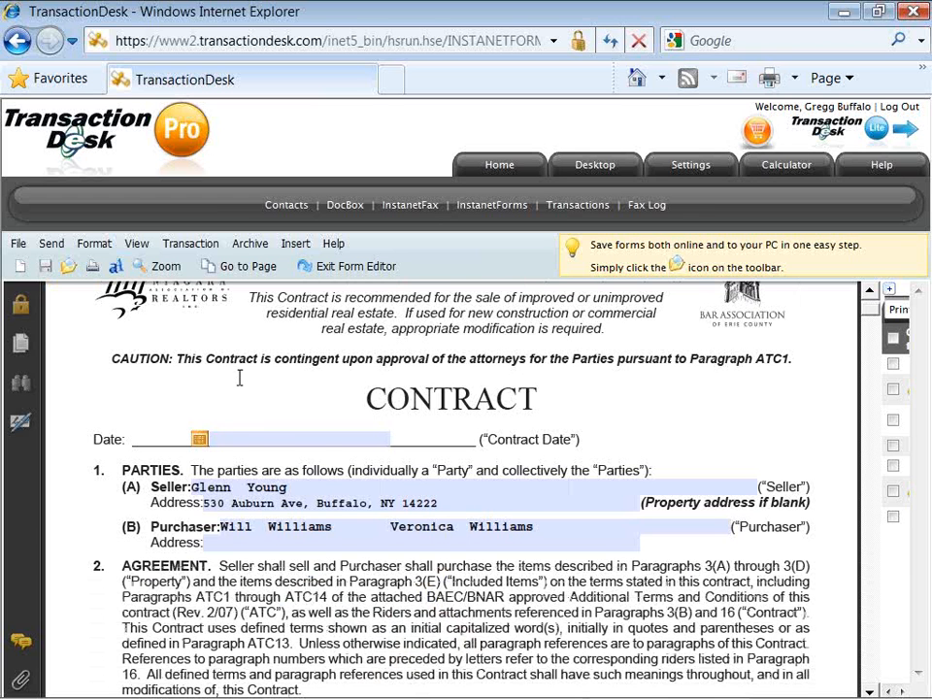
{"action": "left_click", "coordinate": [225, 486]}
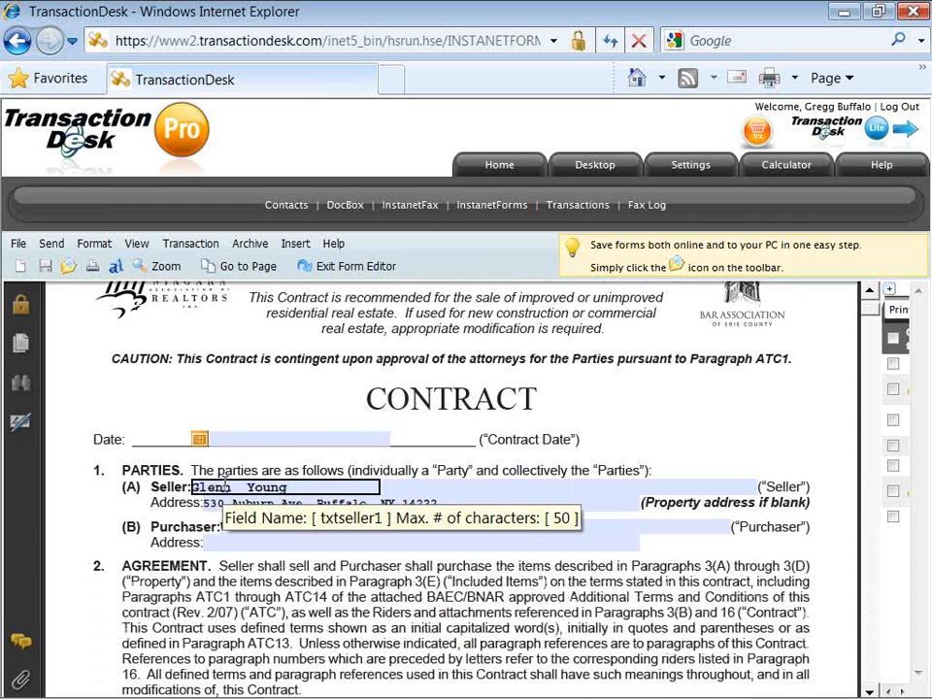
{"action": "left_click", "coordinate": [194, 410]}
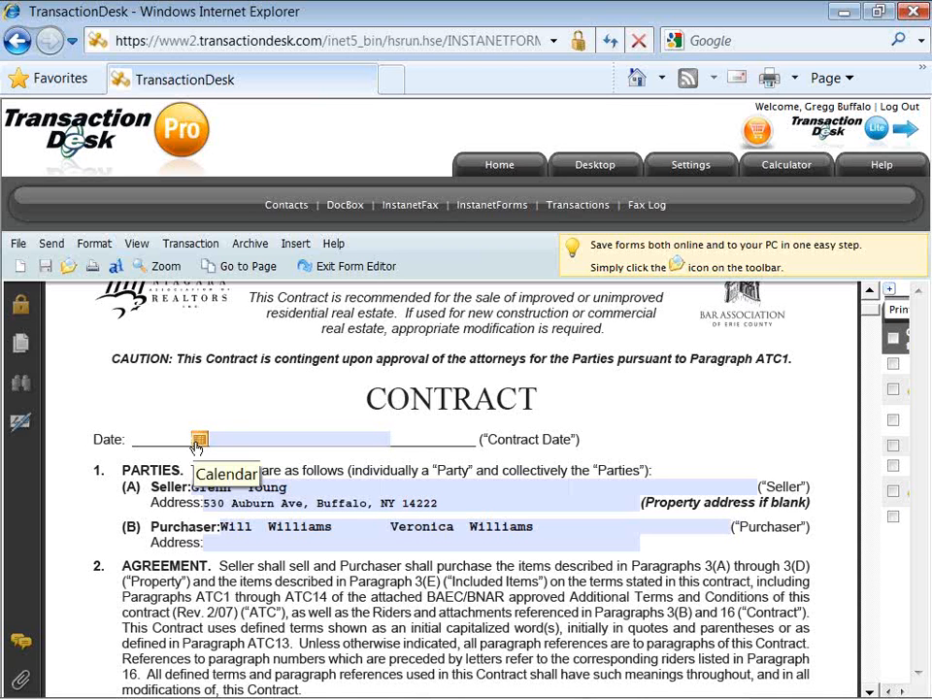
{"action": "left_click", "coordinate": [225, 438]}
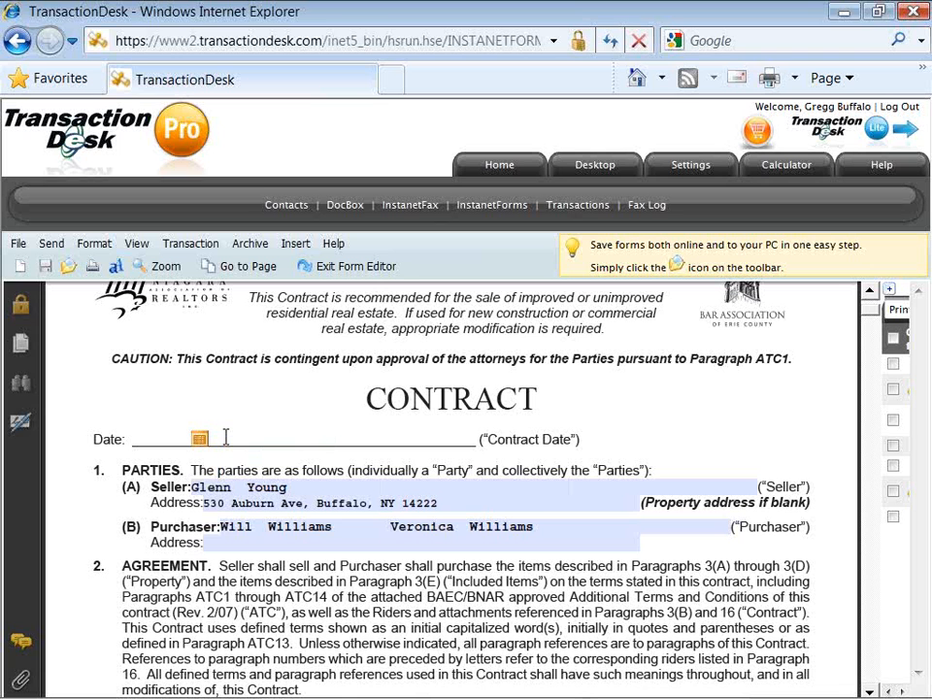
Enter 'TBD or NA or other detail 123s' as Contract Date and copy it into Purchaser Address.
{"action": "type", "text": "TBD or NA;or other detail"}
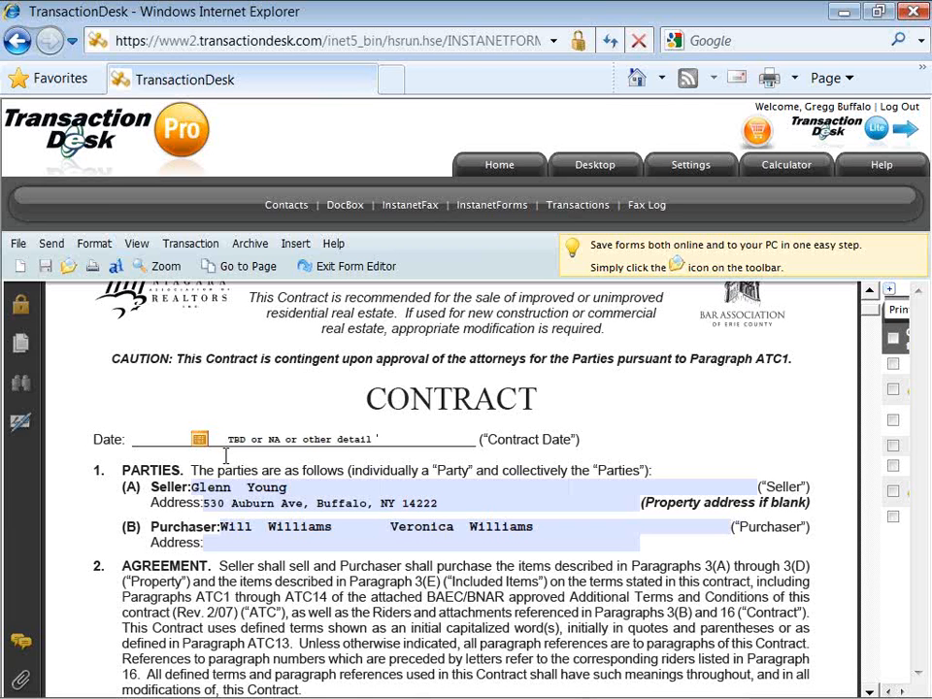
{"action": "type", "text": "112"}
{"action": "type", "text": "s"}
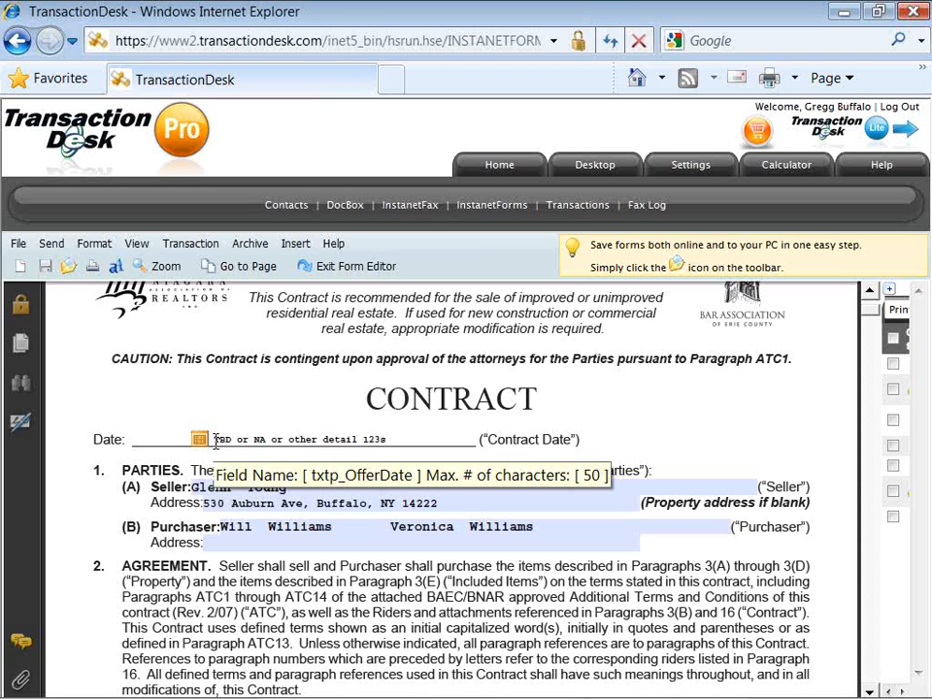
{"action": "left_click_drag", "start_coordinate": [216, 439], "coordinate": [385, 437]}
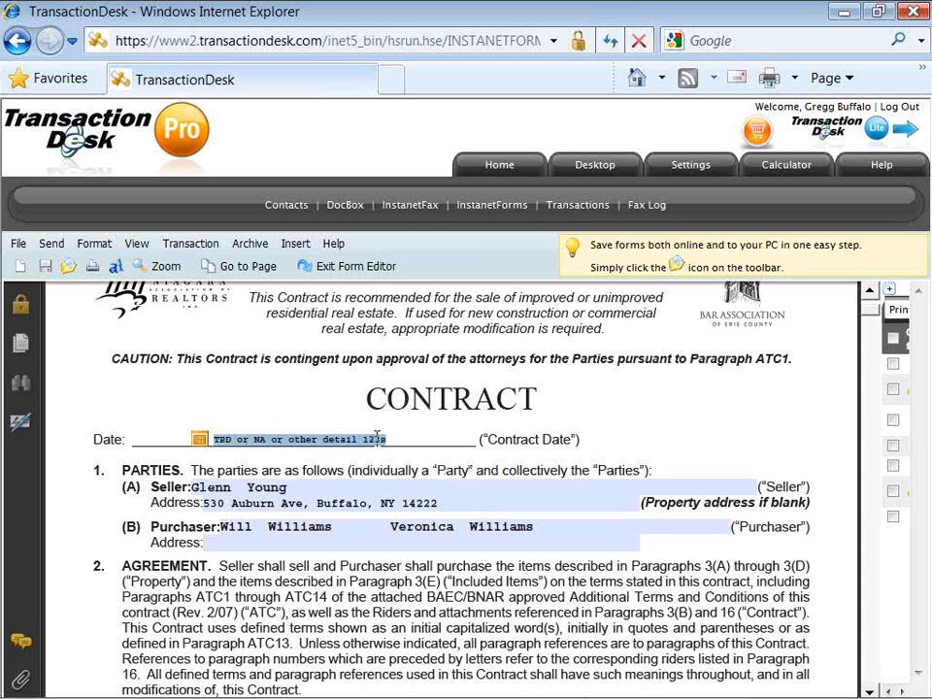
{"action": "right_click", "coordinate": [376, 444]}
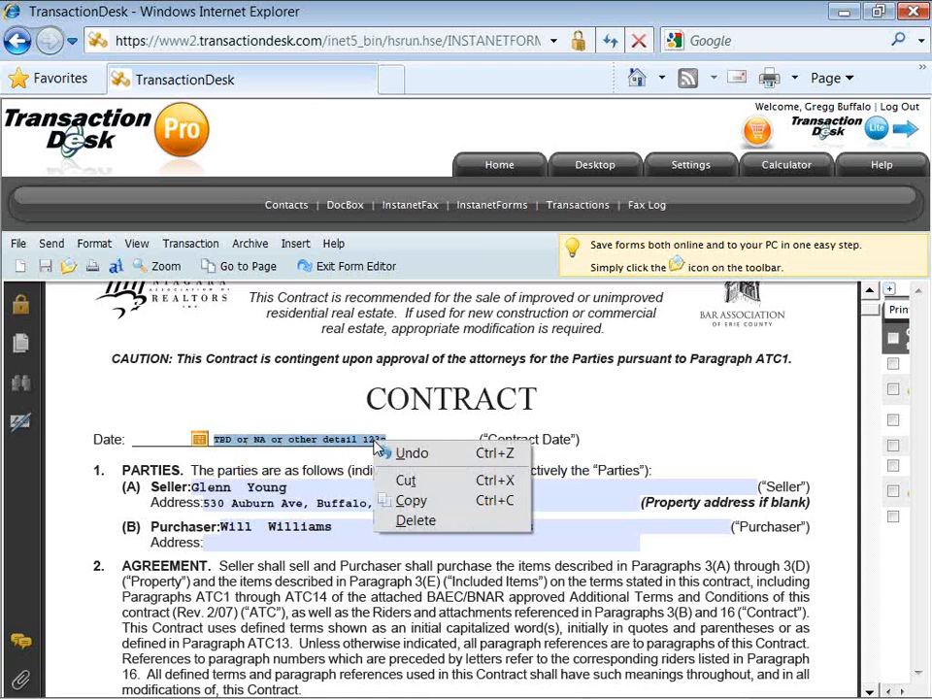
{"action": "left_click", "coordinate": [408, 501]}
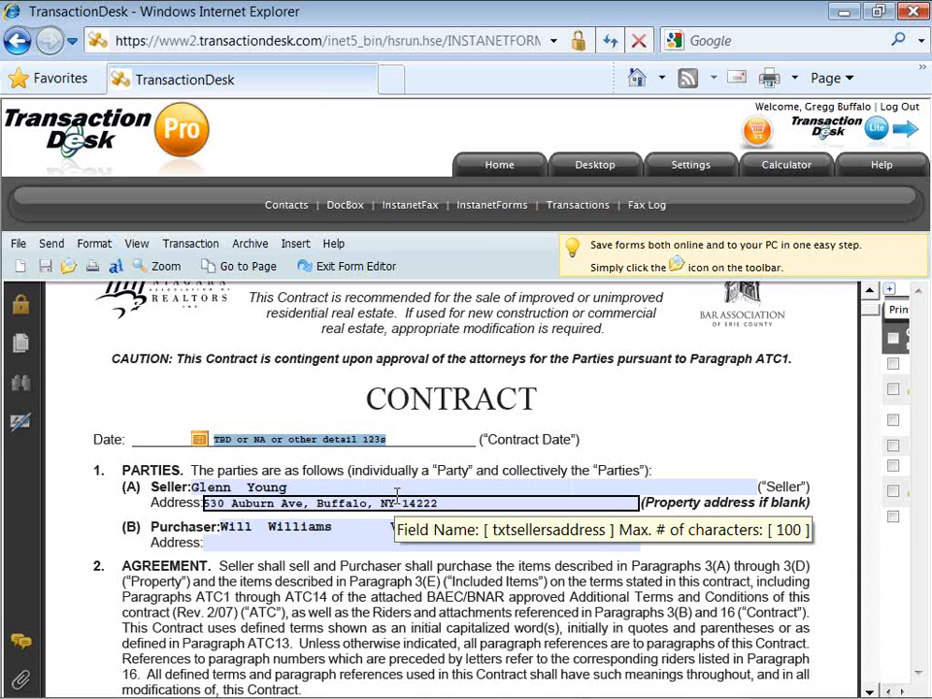
{"action": "left_click", "coordinate": [377, 545]}
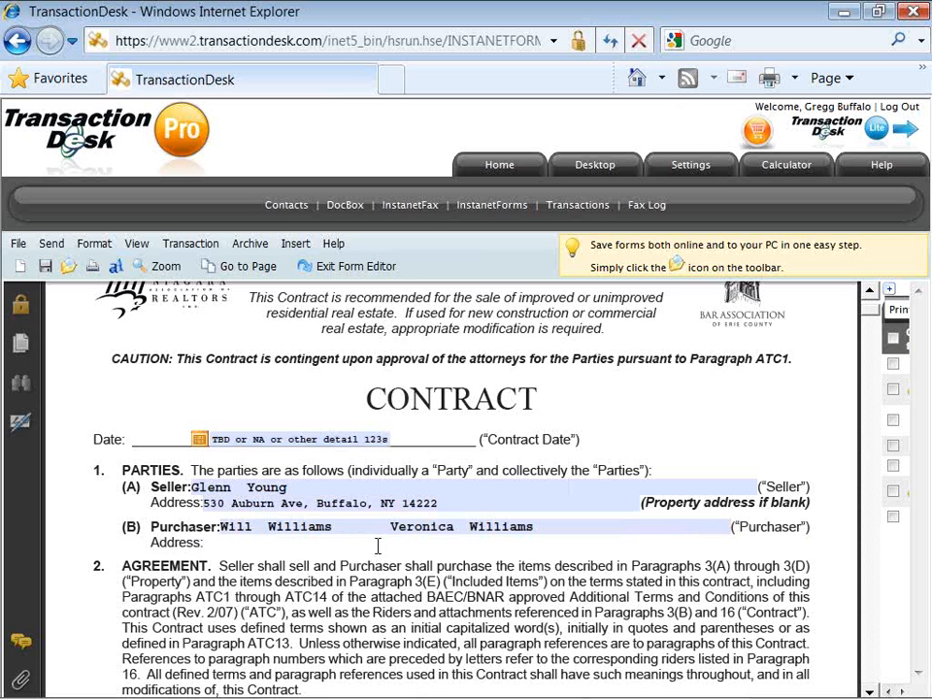
{"action": "right_click", "coordinate": [211, 551]}
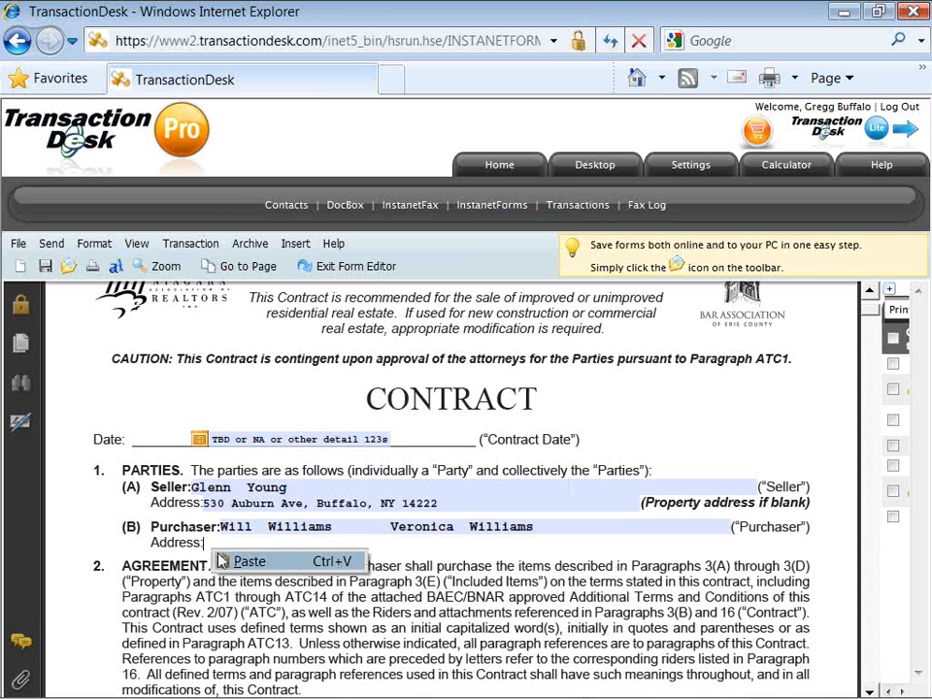
{"action": "left_click", "coordinate": [227, 561]}
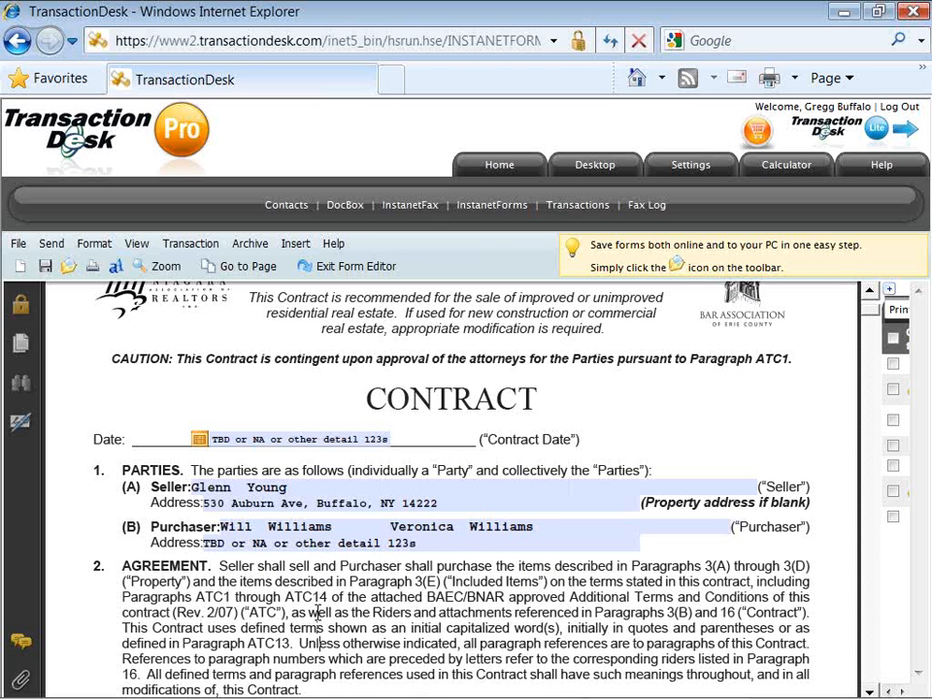
{"action": "scroll", "coordinate": [317, 614], "scroll_direction": "down", "scroll_amount": 2}
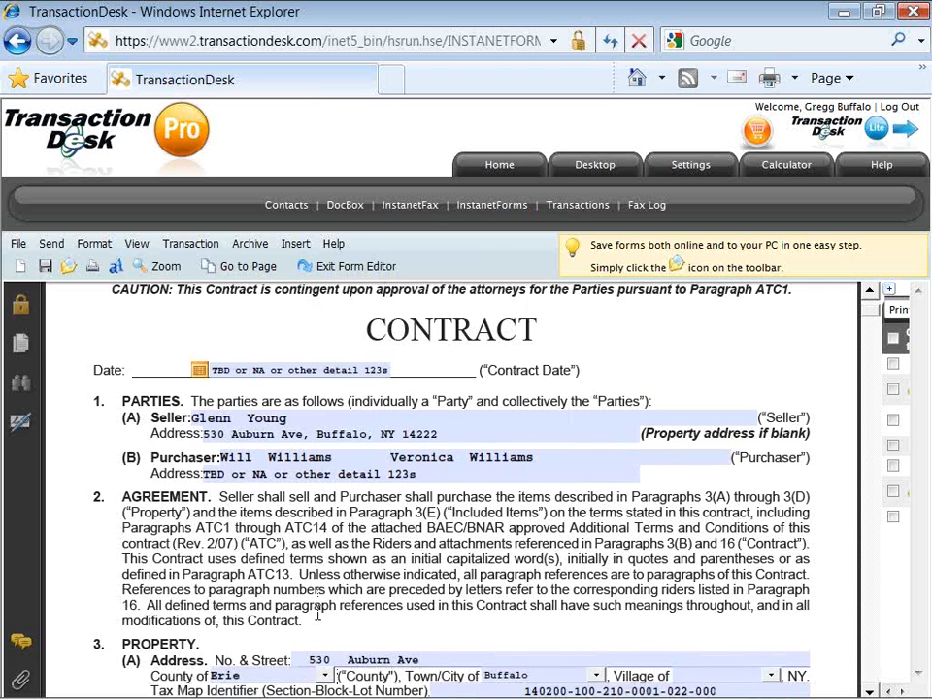
Tick Per attached map/survey map and mark the property as a 1 Family dwelling.
{"action": "scroll", "coordinate": [318, 614], "scroll_direction": "down", "scroll_amount": 3}
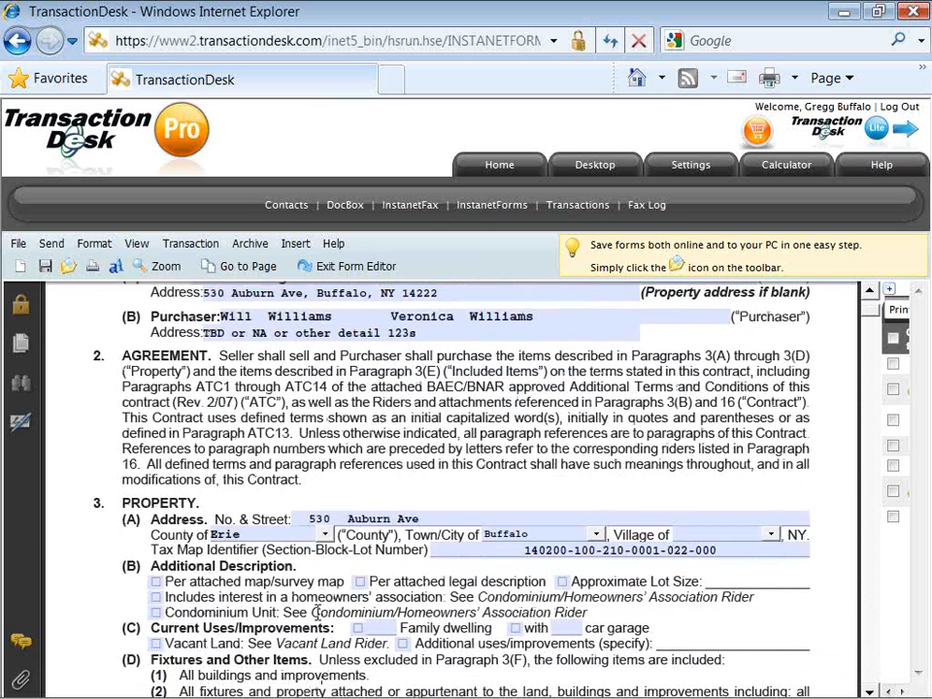
{"action": "scroll", "coordinate": [318, 613], "scroll_direction": "down", "scroll_amount": 1}
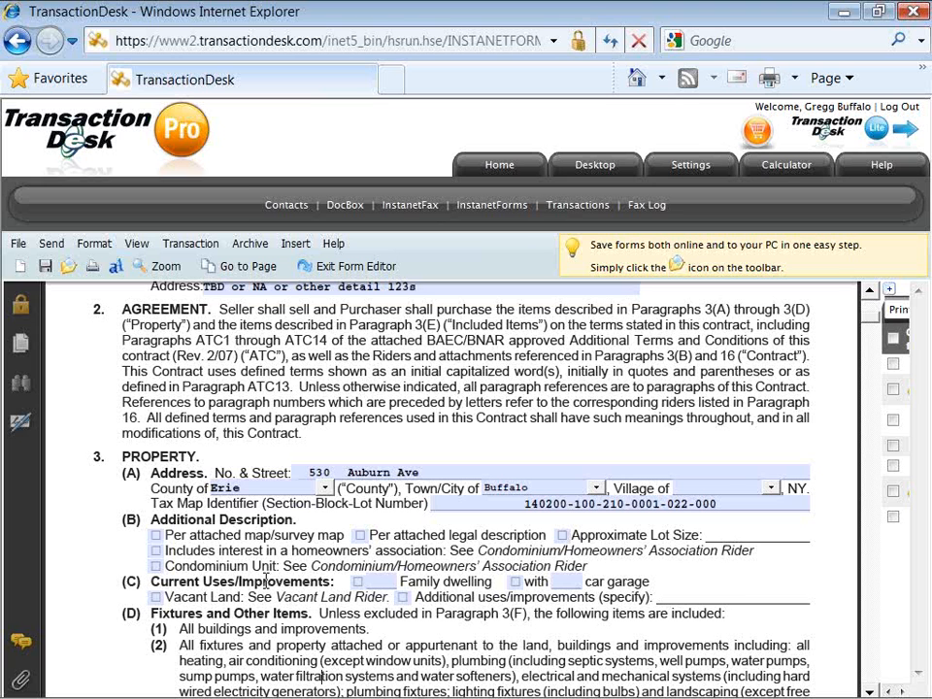
{"action": "left_click", "coordinate": [158, 537]}
{"action": "left_click", "coordinate": [357, 581]}
{"action": "left_click", "coordinate": [384, 580]}
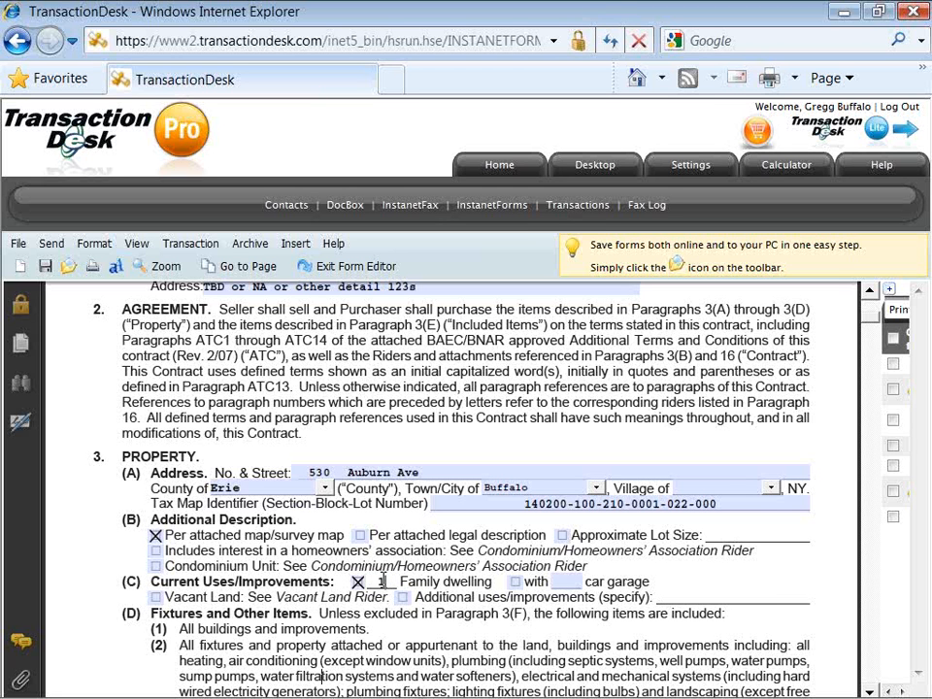
{"action": "type", "text": "1"}
Show the contract's File menu and its Send options: by email, by fax, or to DocBox.
{"action": "left_click", "coordinate": [21, 250]}
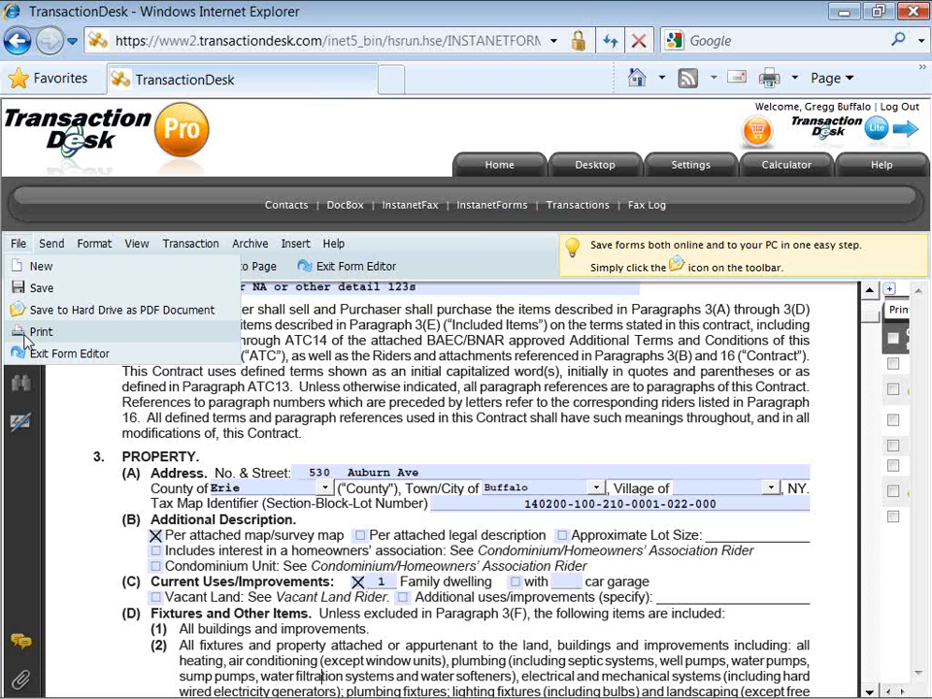
{"action": "mouse_move", "coordinate": [52, 247]}
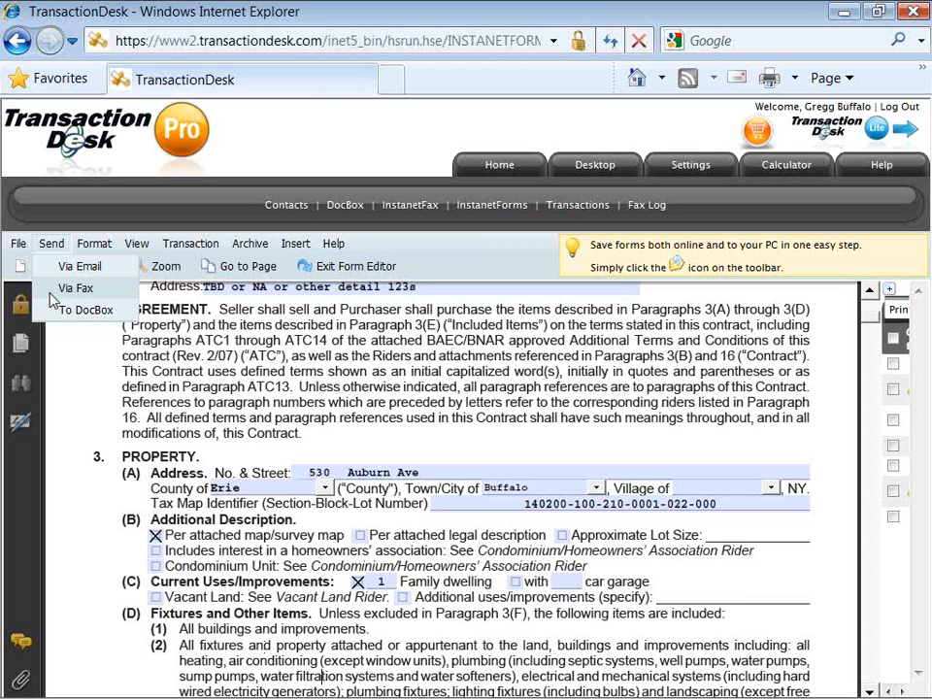
{"action": "left_click", "coordinate": [98, 247]}
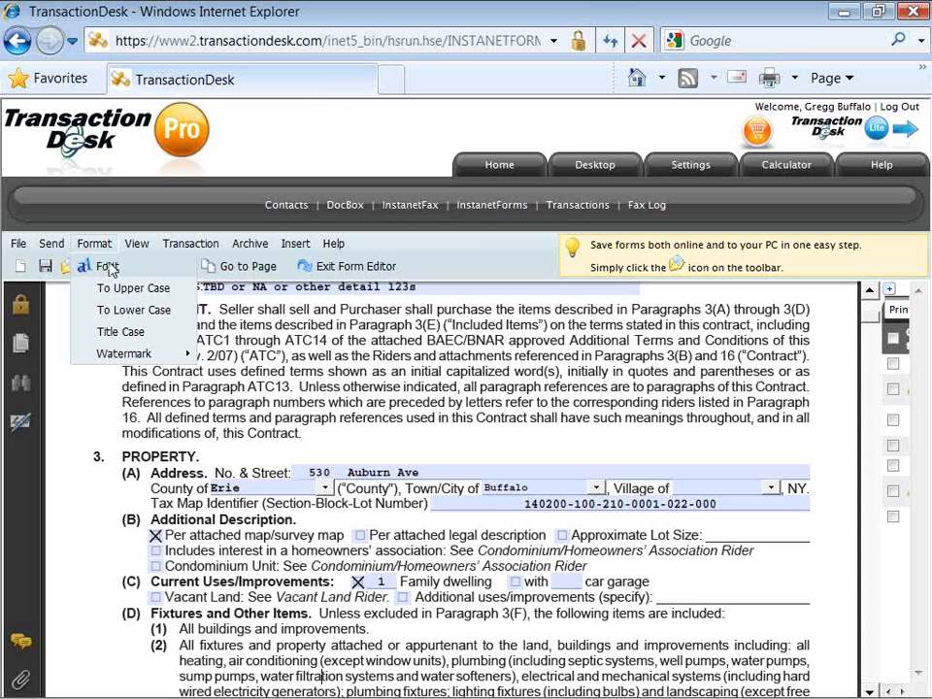
{"action": "left_click", "coordinate": [136, 245]}
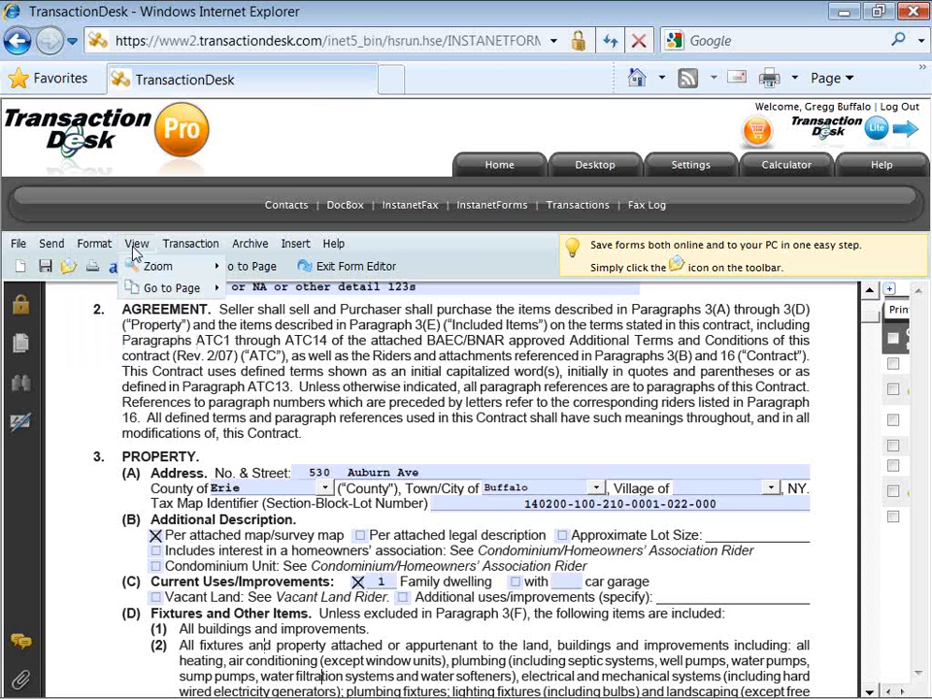
{"action": "mouse_move", "coordinate": [132, 268]}
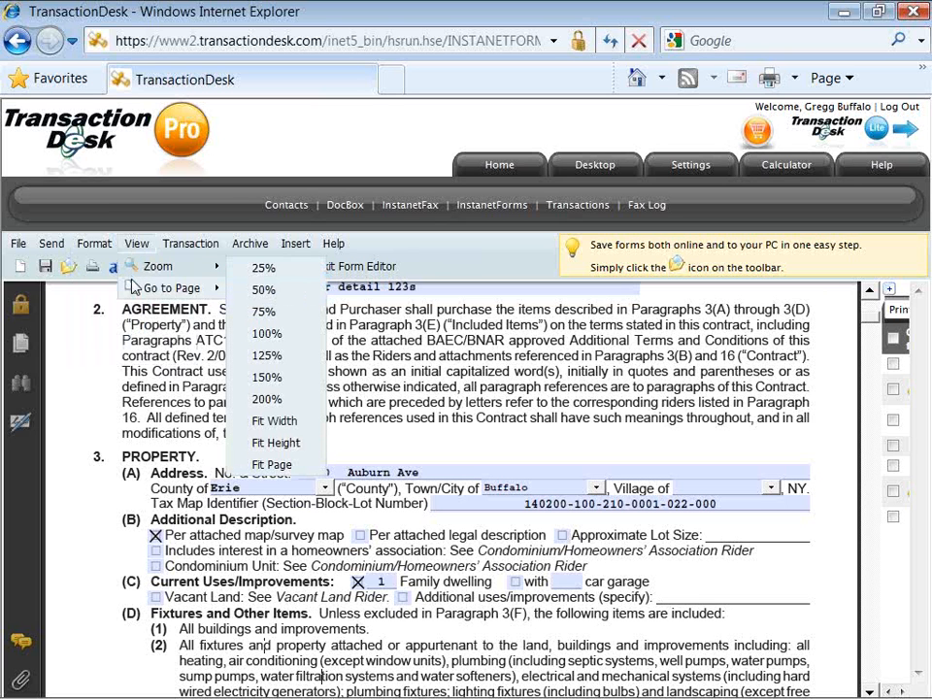
{"action": "mouse_move", "coordinate": [136, 294]}
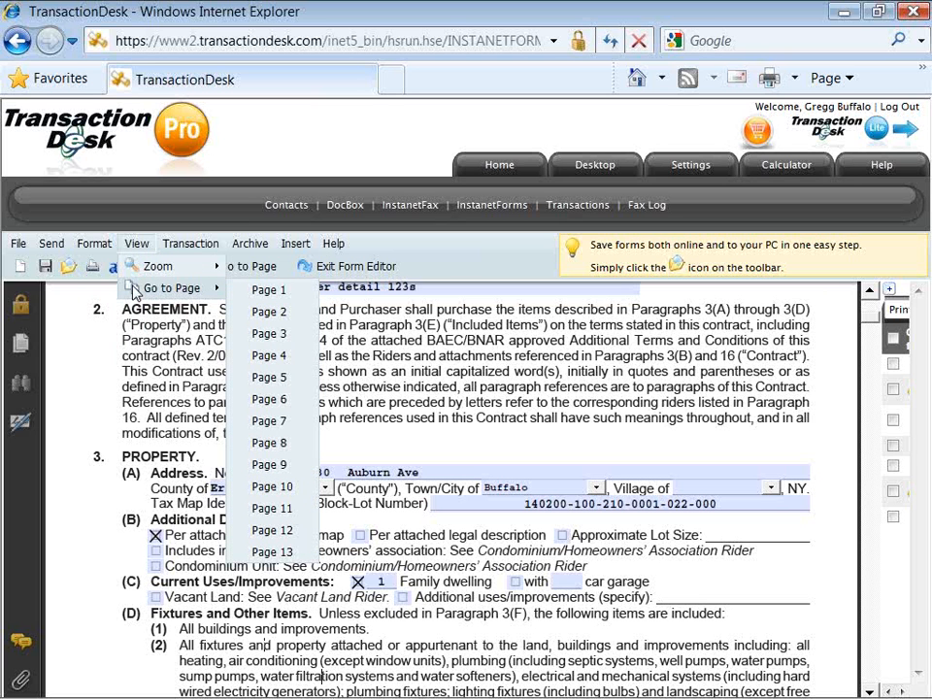
{"action": "mouse_move", "coordinate": [172, 249]}
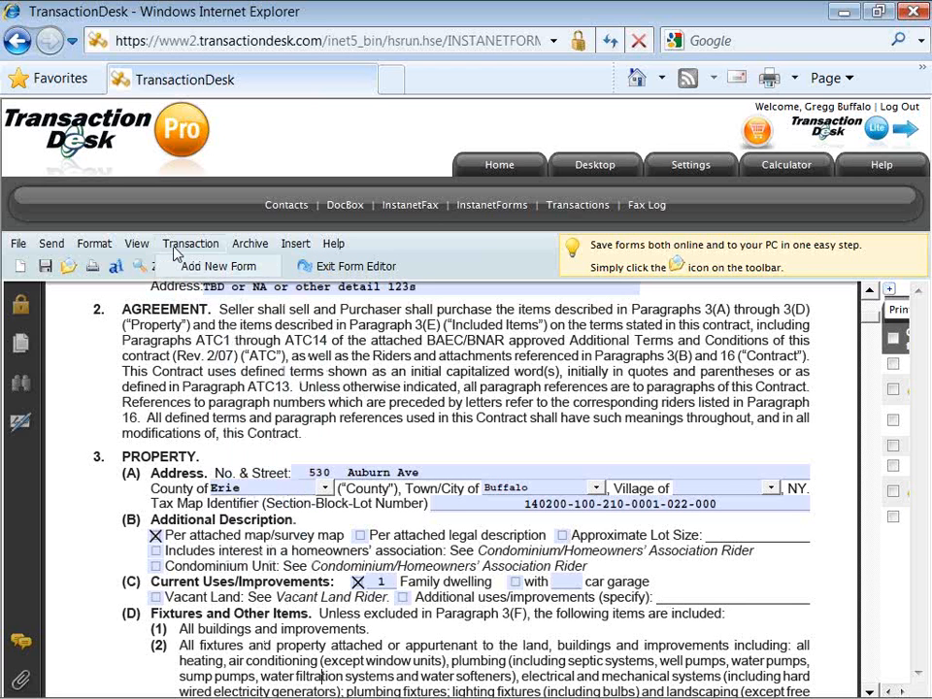
{"action": "mouse_move", "coordinate": [243, 251]}
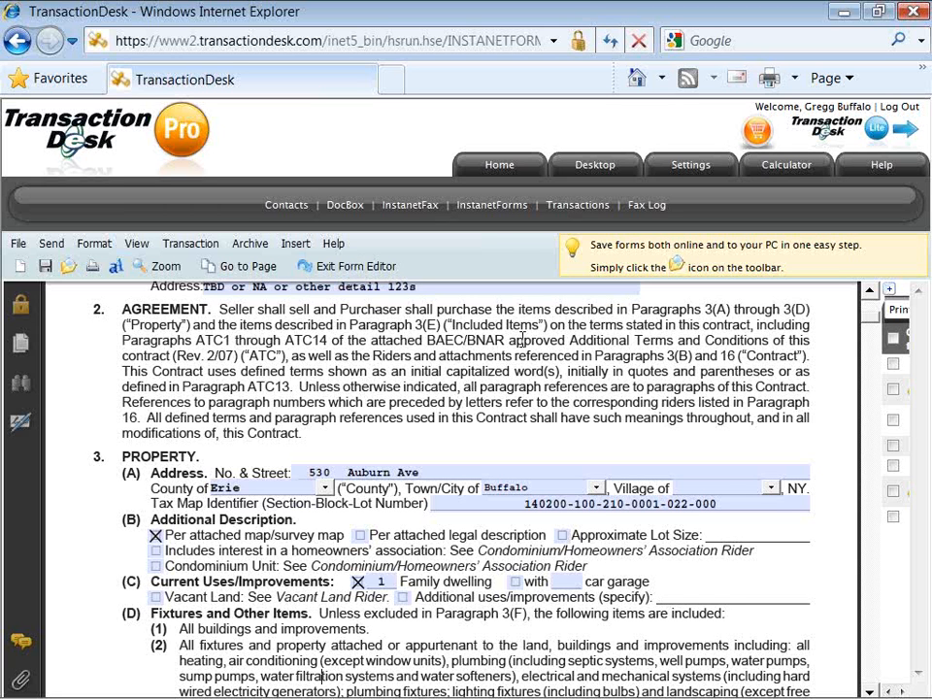
Expand the forms list, switch to the Buyer Agency Agreement, and save the Contract changes.
{"action": "left_click", "coordinate": [891, 290]}
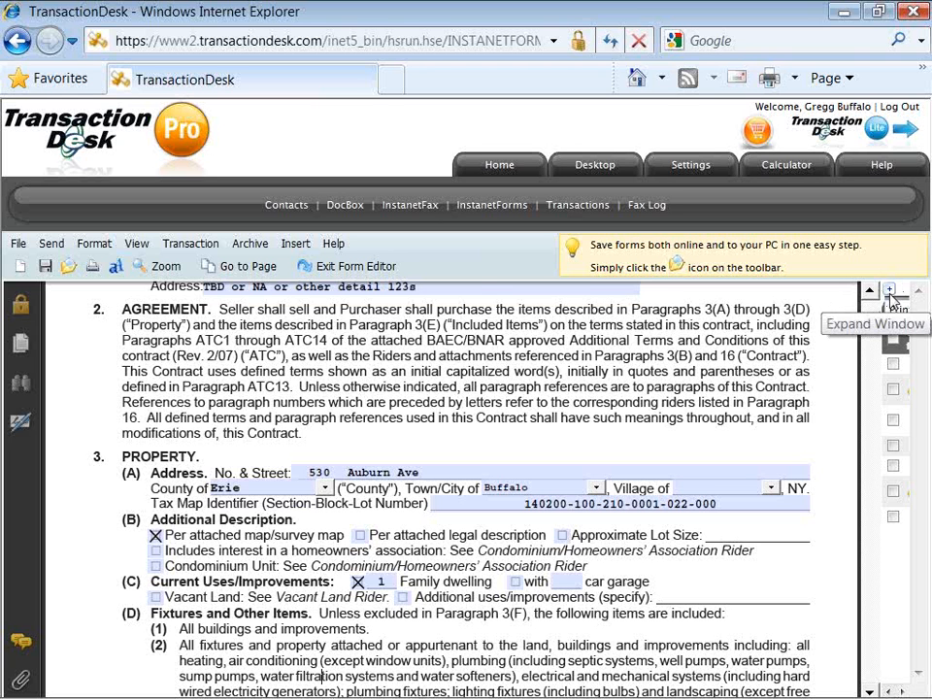
{"action": "left_click", "coordinate": [891, 302]}
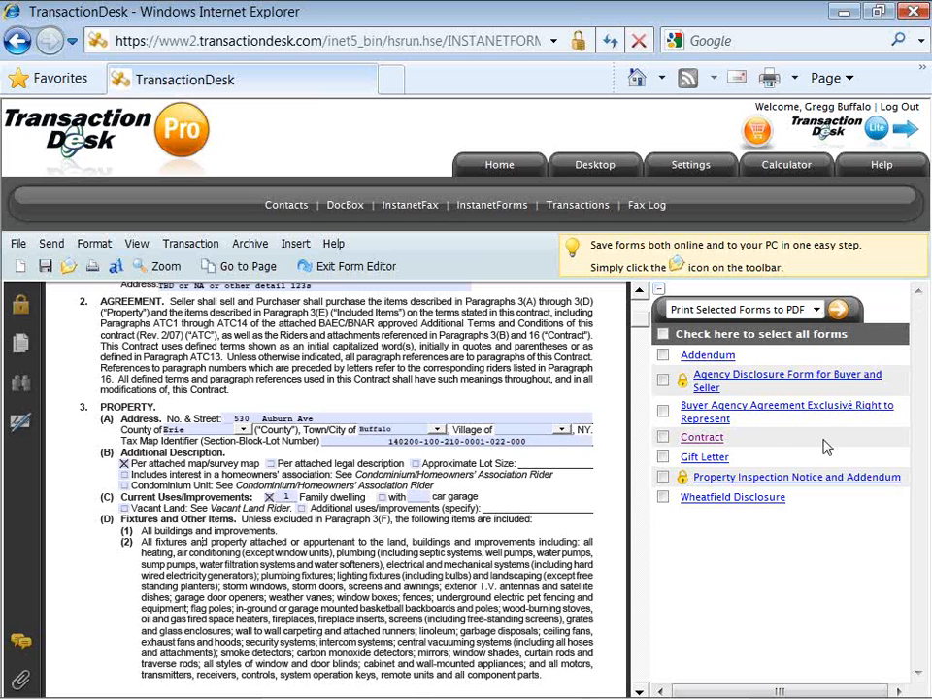
{"action": "left_click", "coordinate": [755, 416]}
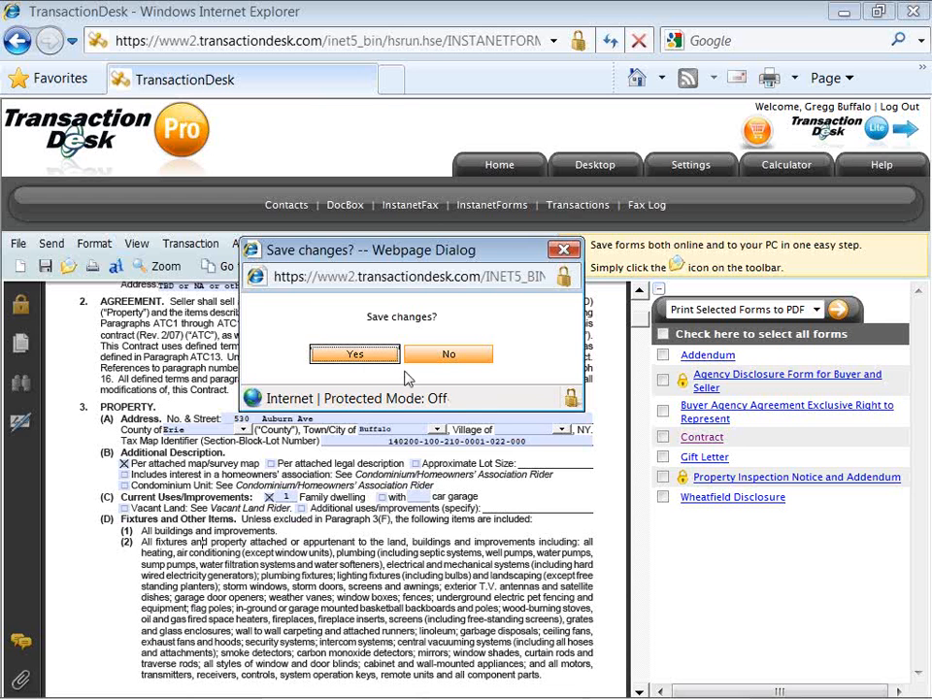
{"action": "left_click", "coordinate": [354, 357]}
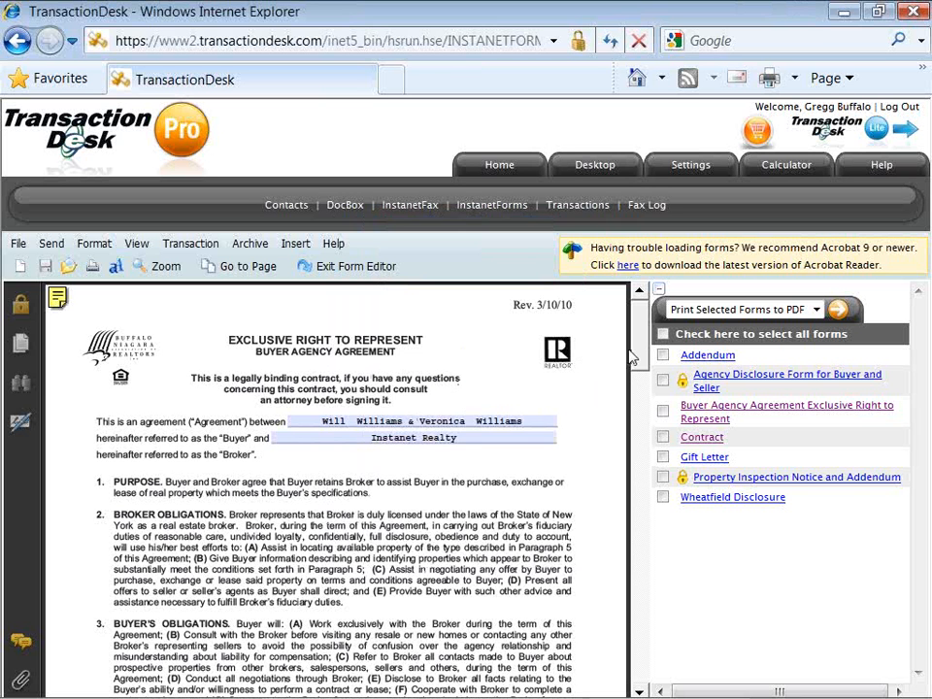
Collapse the forms list to widen the agreement and check the two buyer name fields.
{"action": "scroll", "coordinate": [638, 359], "scroll_direction": "down", "scroll_amount": 1}
{"action": "left_click_drag", "start_coordinate": [638, 359], "coordinate": [645, 662]}
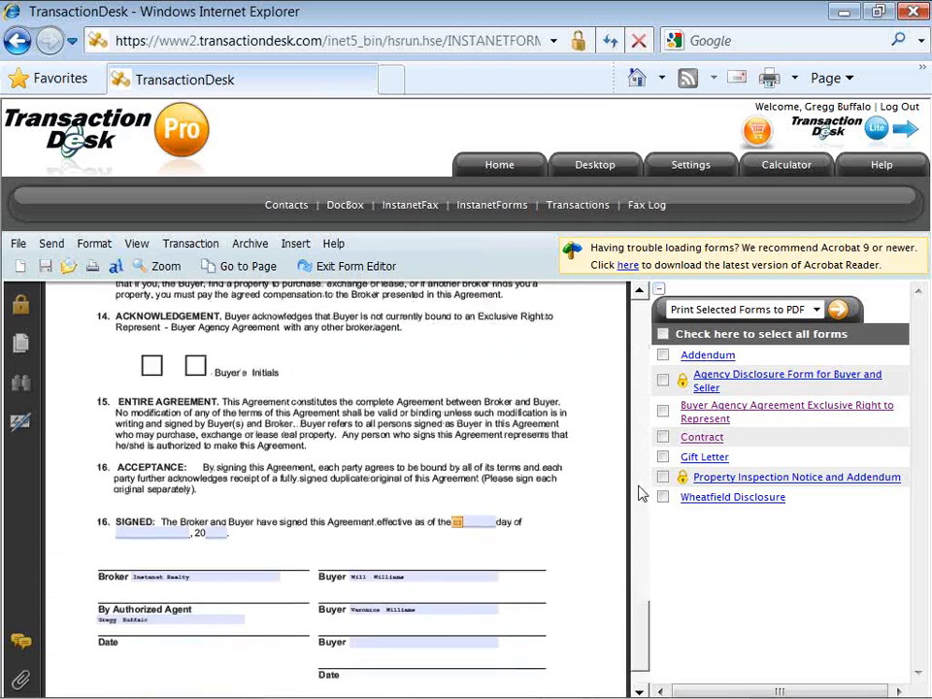
{"action": "left_click", "coordinate": [659, 294]}
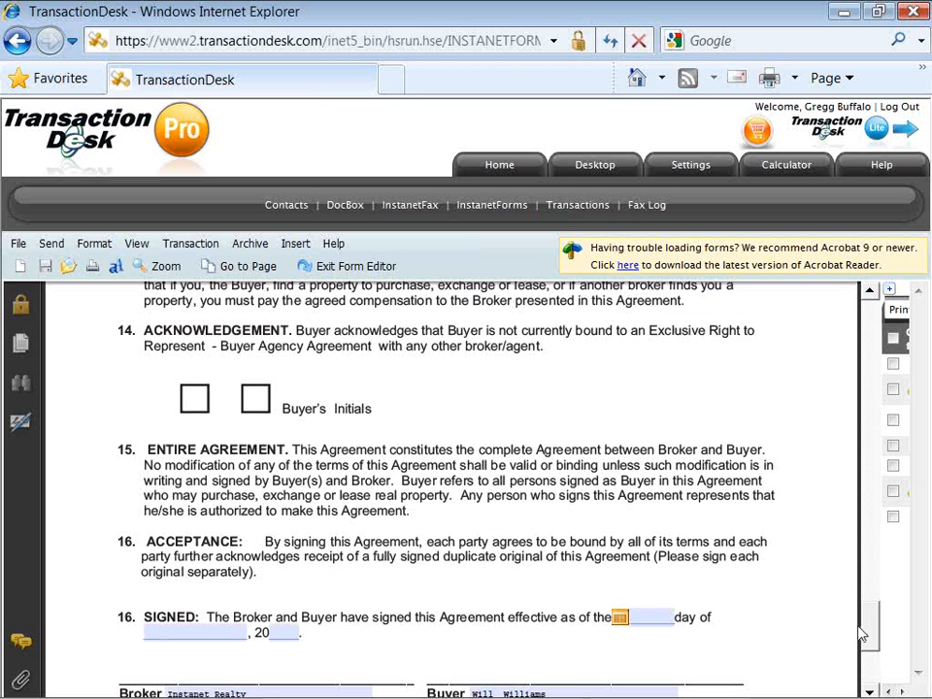
{"action": "scroll", "coordinate": [867, 652], "scroll_direction": "down", "scroll_amount": 1}
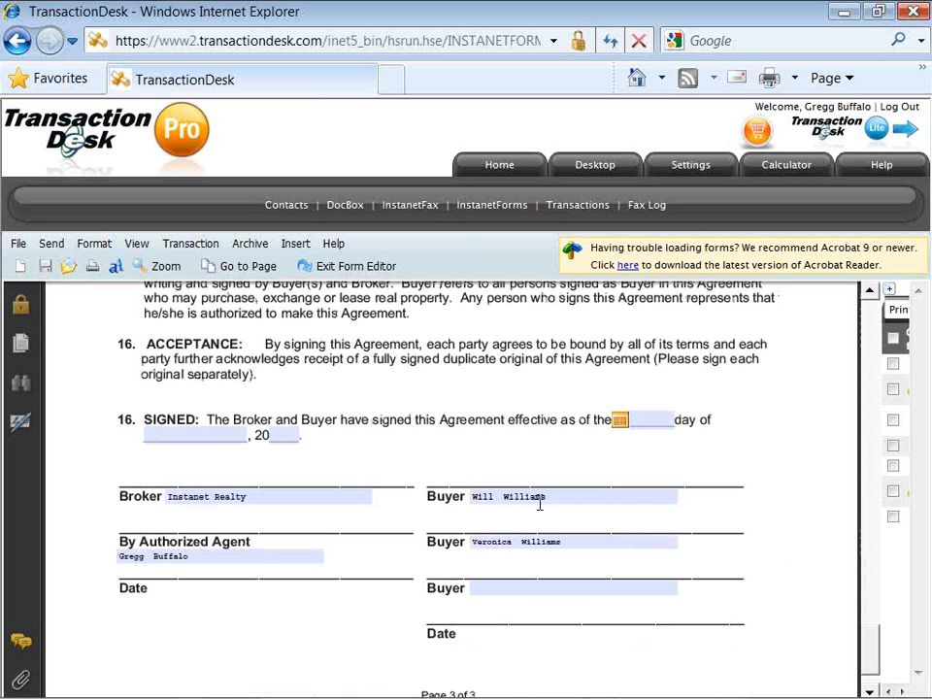
{"action": "left_click", "coordinate": [541, 496]}
{"action": "left_click", "coordinate": [572, 541]}
Return to page 1 of the buyer agency agreement via View > Go to Page.
{"action": "left_click", "coordinate": [136, 244]}
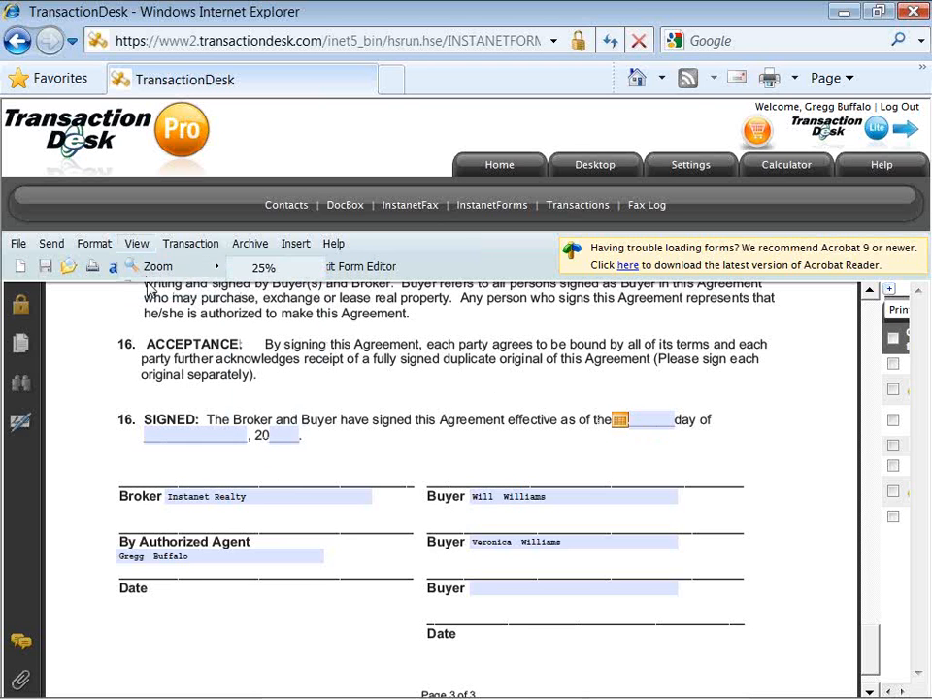
{"action": "mouse_move", "coordinate": [194, 294]}
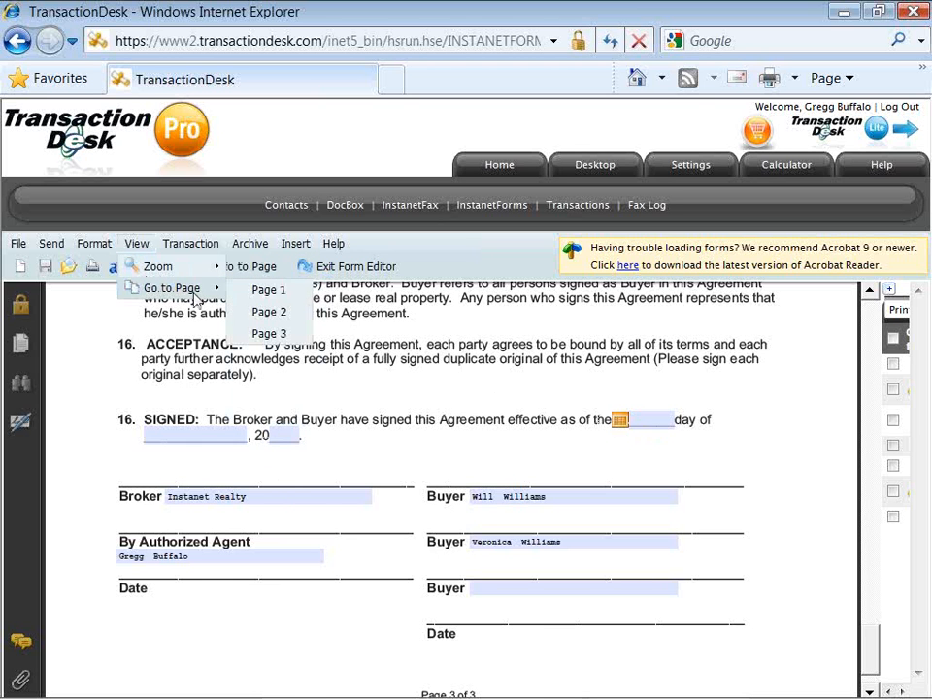
{"action": "left_click", "coordinate": [254, 292]}
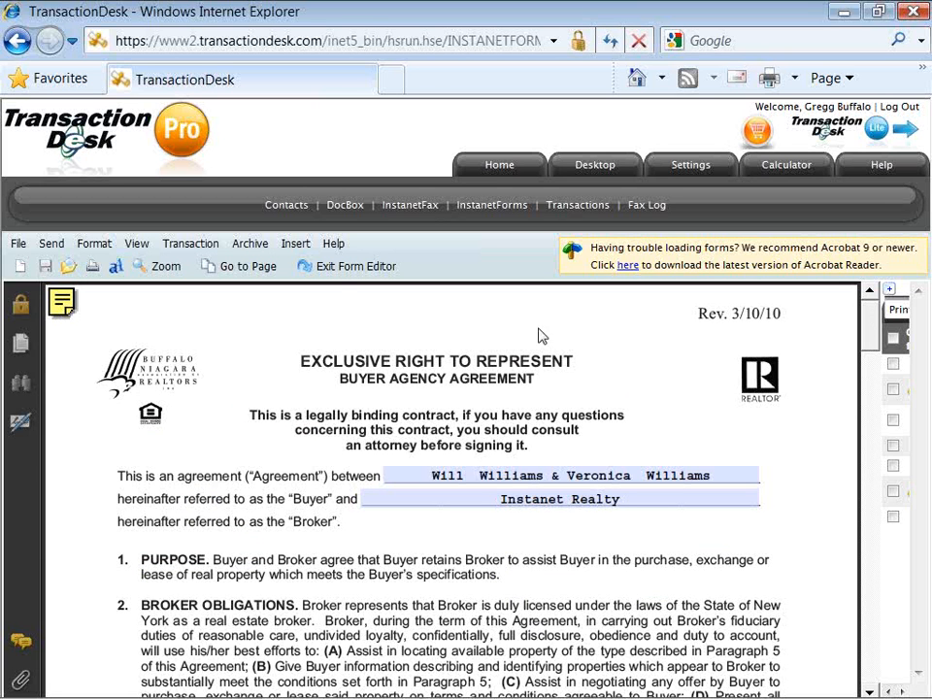
Exit the form editor and select all transaction forms except Wheatfield Disclosure.
{"action": "left_click", "coordinate": [338, 275]}
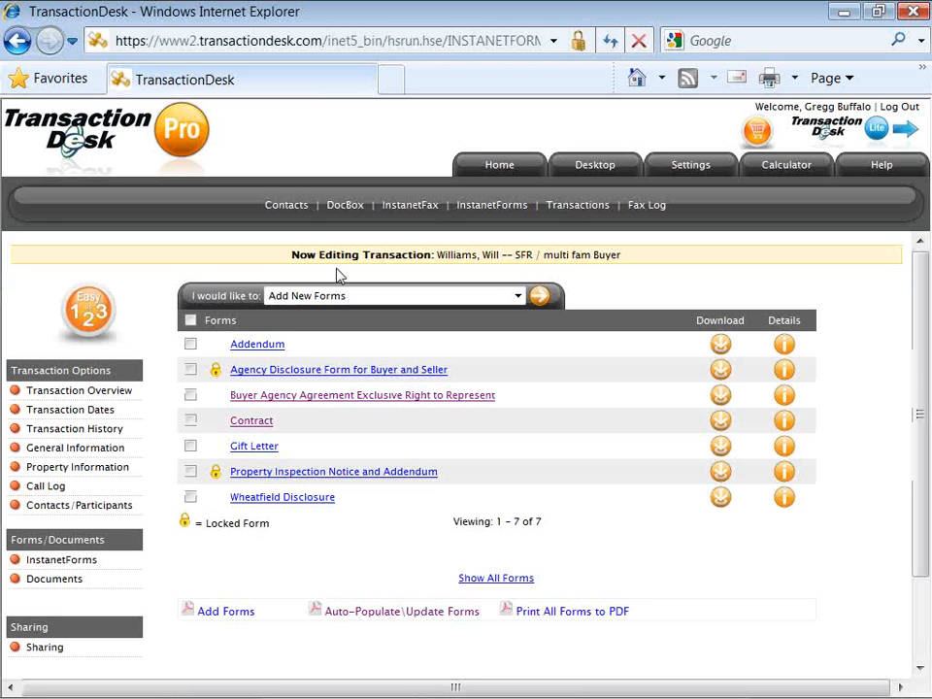
{"action": "left_click", "coordinate": [191, 321]}
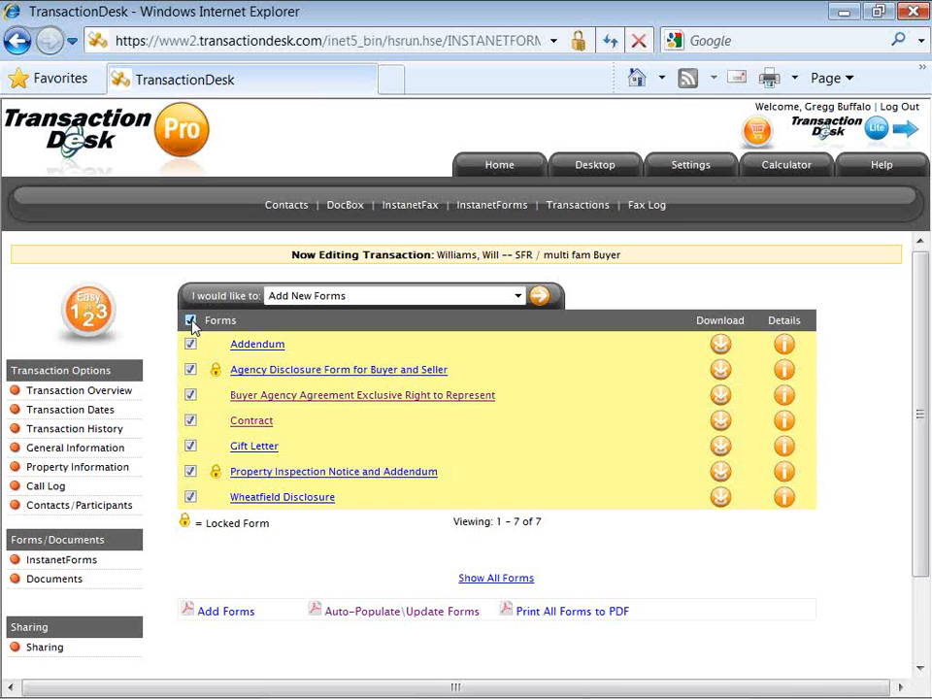
{"action": "left_click", "coordinate": [190, 497]}
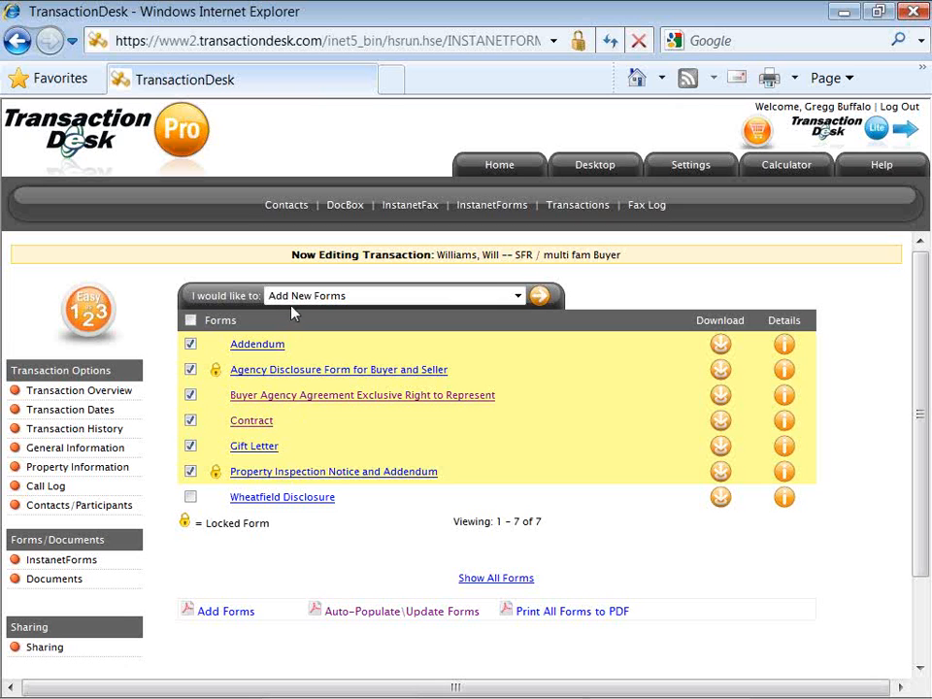
Run Print Selected Forms to PDF on the six checked forms.
{"action": "left_click", "coordinate": [519, 297]}
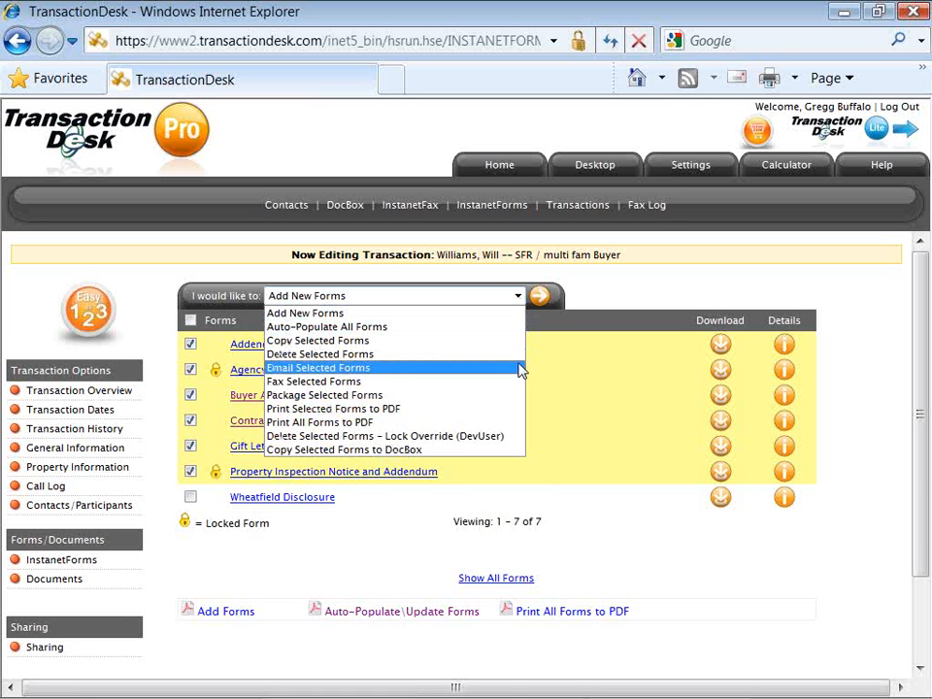
{"action": "left_click", "coordinate": [513, 414]}
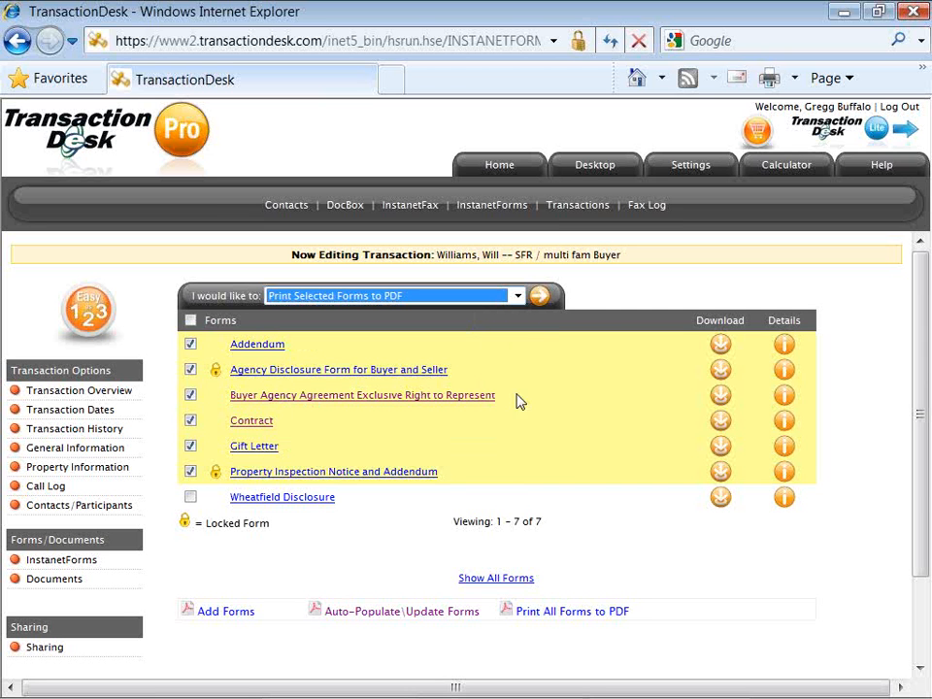
{"action": "left_click", "coordinate": [541, 309]}
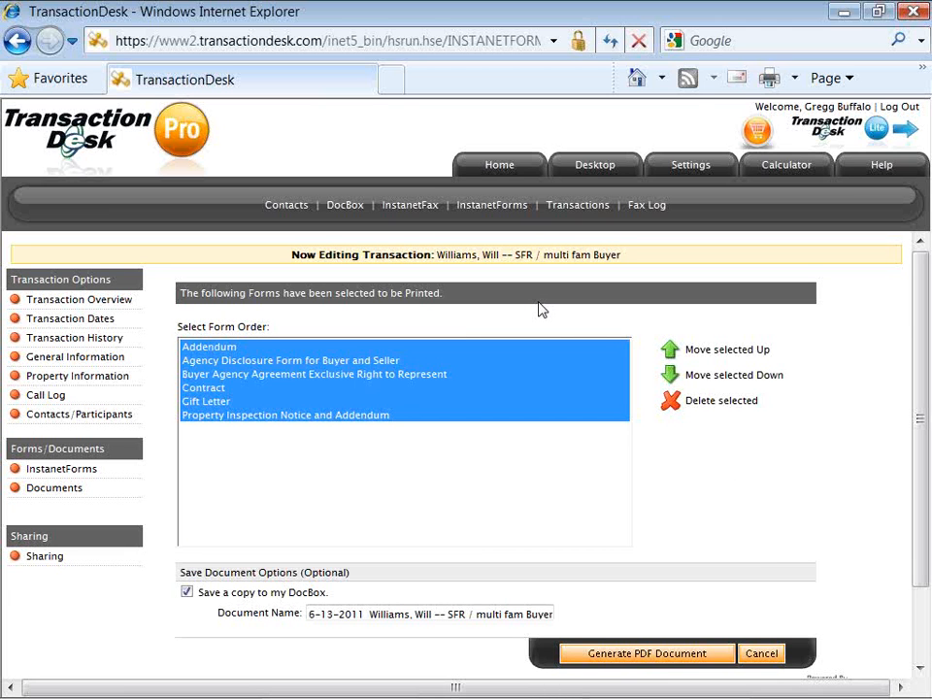
Order the print list Agency Disclosure, Buyer Agency Agreement, Contract, Addendum, and delete Gift Letter.
{"action": "left_click", "coordinate": [456, 360]}
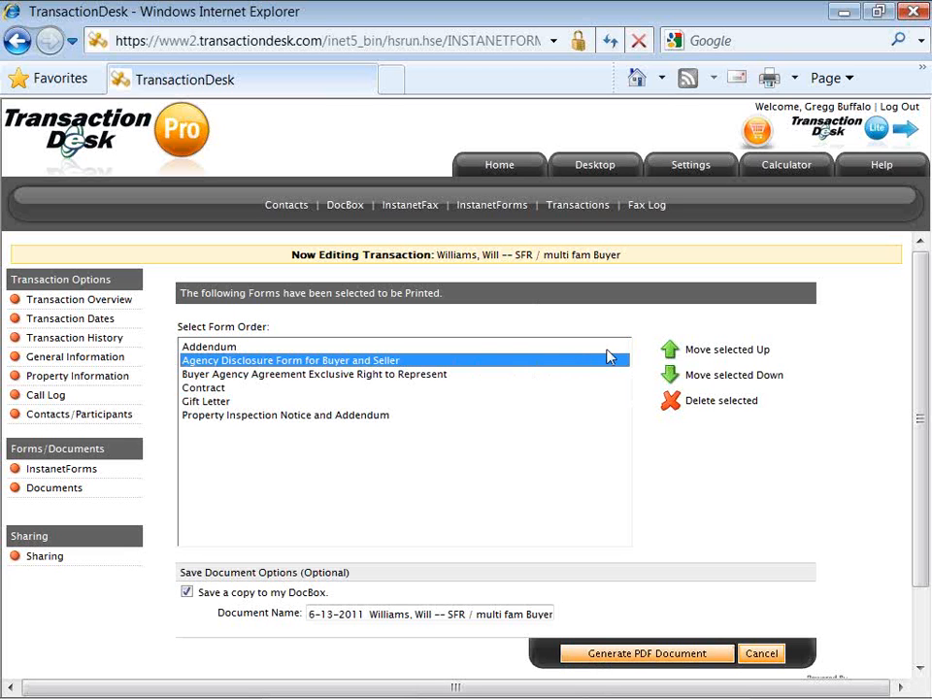
{"action": "left_click", "coordinate": [670, 355]}
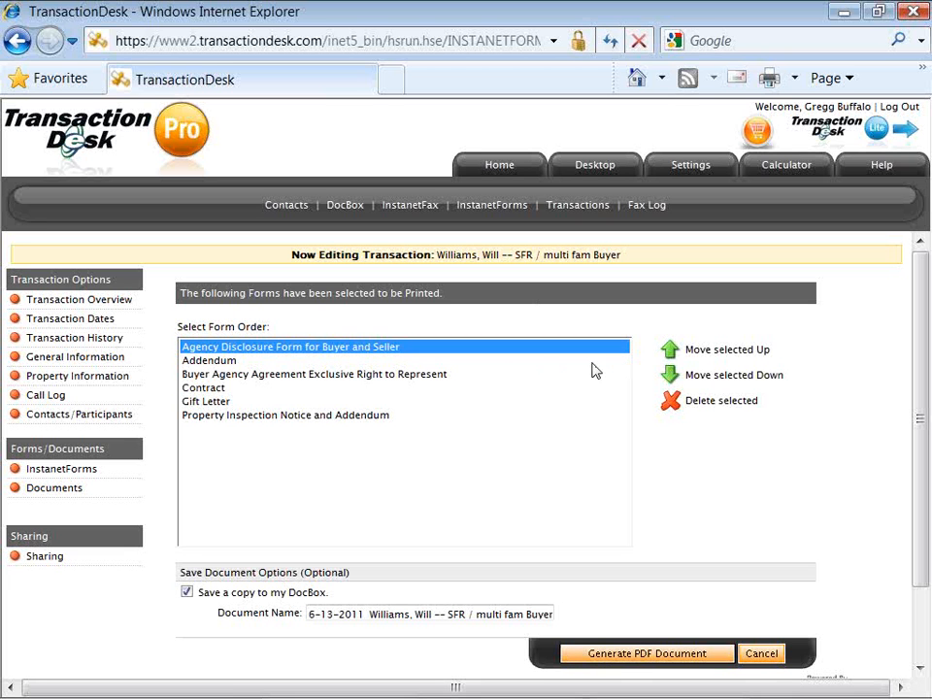
{"action": "left_click", "coordinate": [445, 378]}
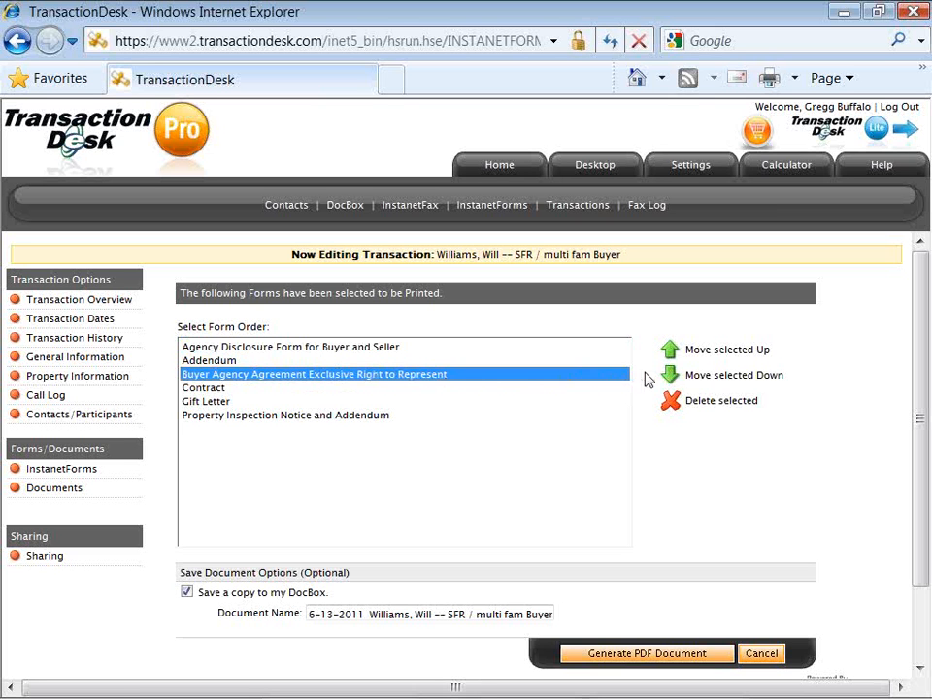
{"action": "left_click", "coordinate": [670, 355]}
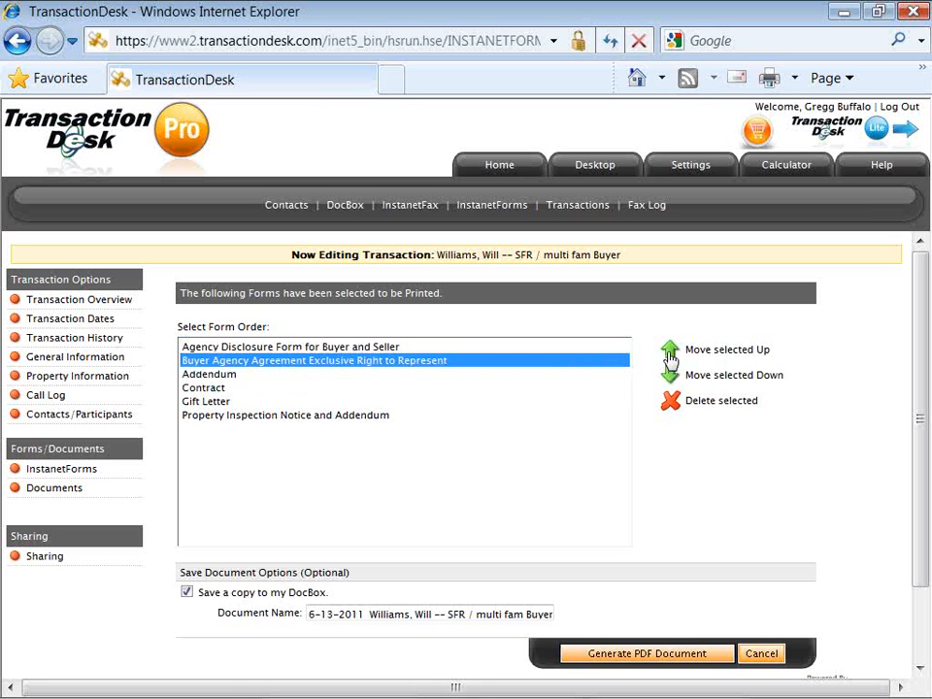
{"action": "left_click", "coordinate": [616, 380]}
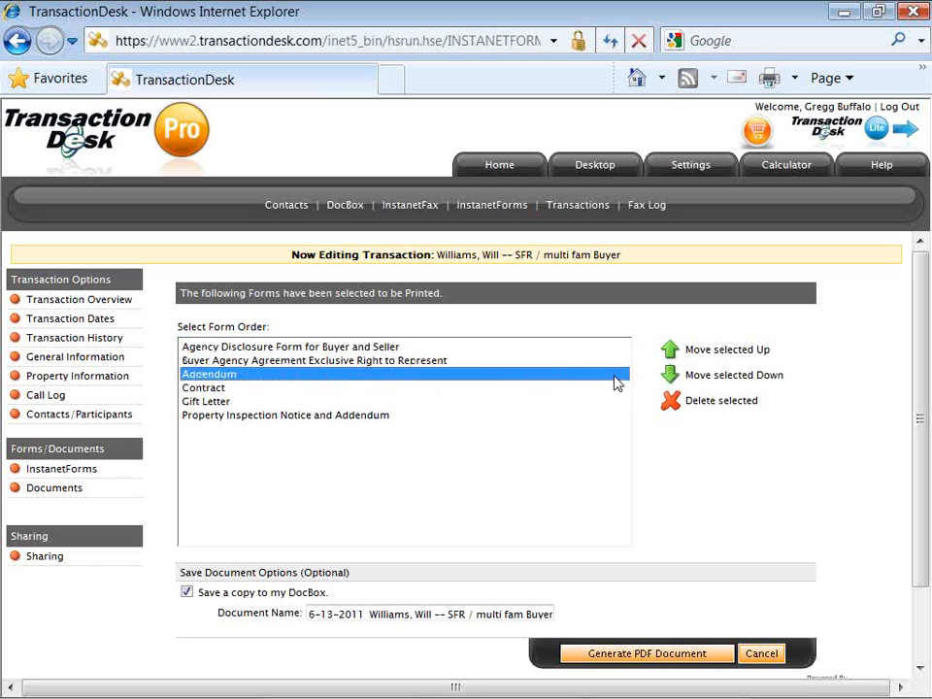
{"action": "left_click", "coordinate": [669, 378]}
{"action": "left_click", "coordinate": [668, 377]}
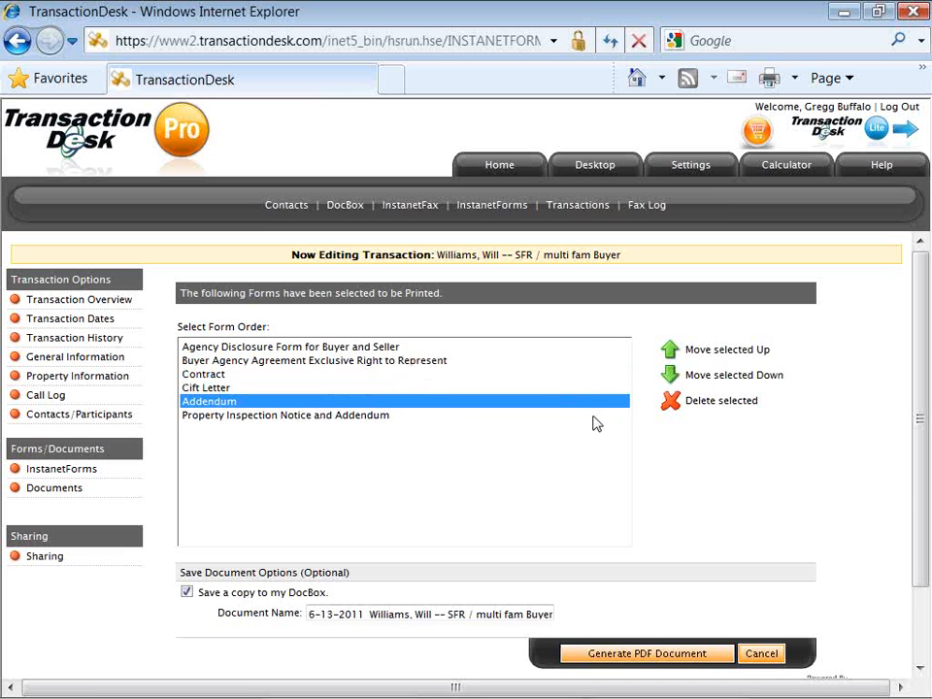
{"action": "left_click", "coordinate": [578, 389]}
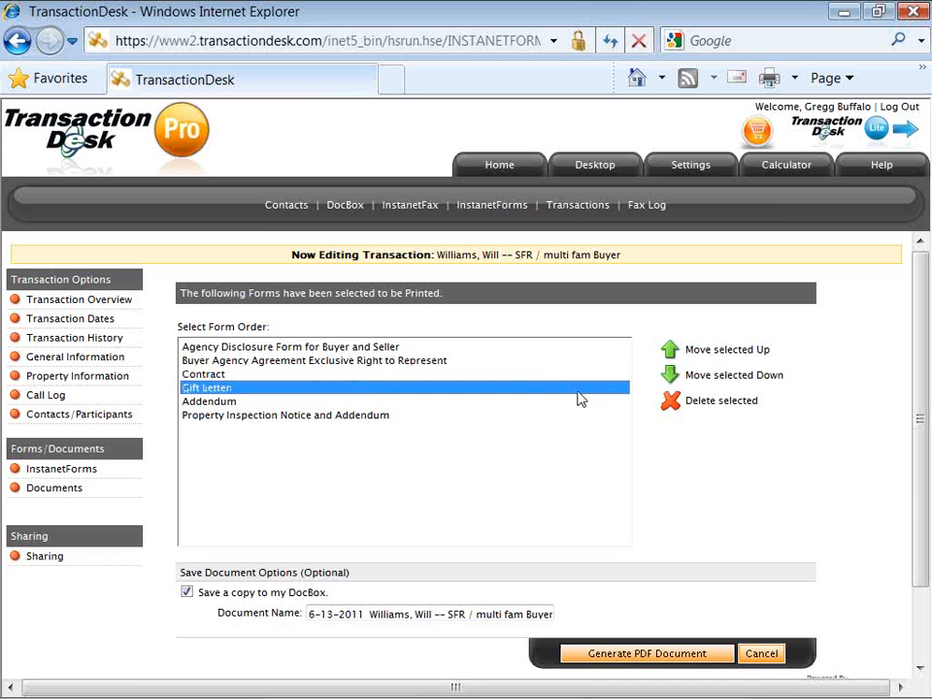
{"action": "left_click", "coordinate": [669, 402]}
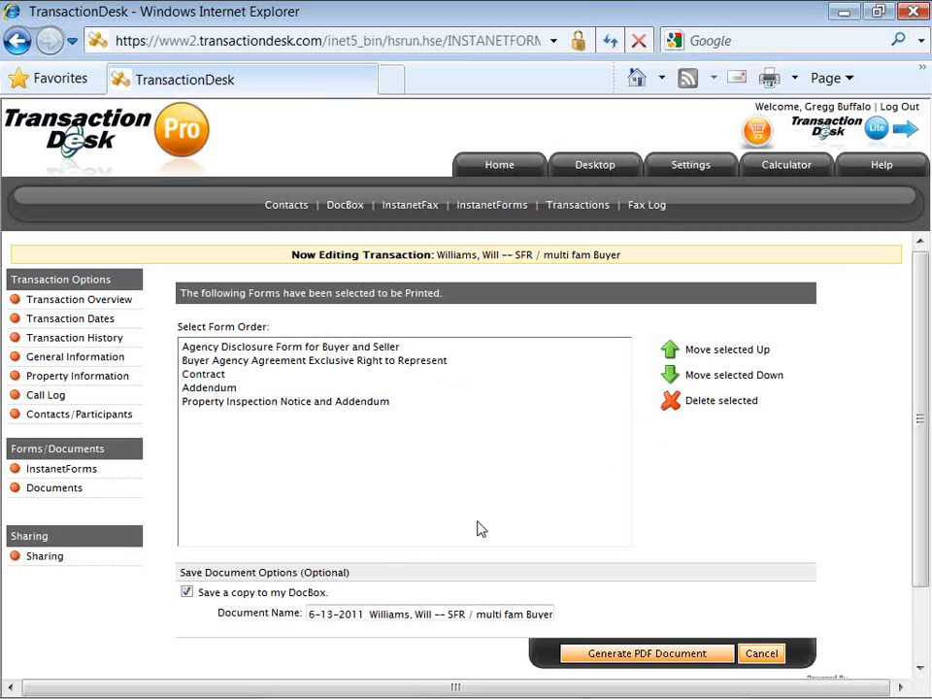
Rename the document to end with 'PO Packet' in place of the date, and generate the PDF.
{"action": "left_click_drag", "start_coordinate": [369, 614], "coordinate": [300, 612]}
{"action": "key", "text": "BackSpace"}
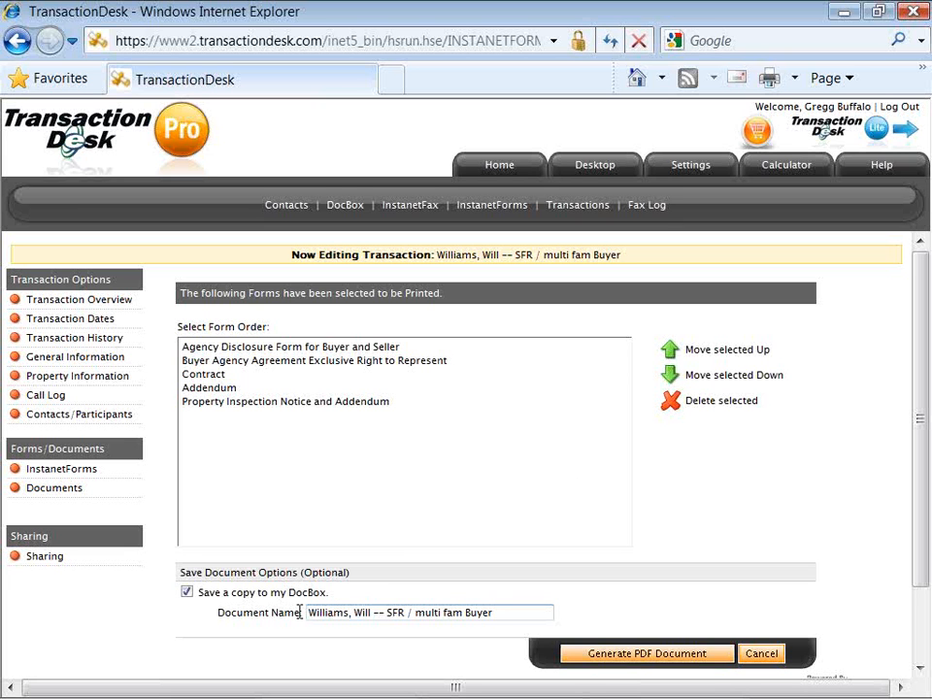
{"action": "key", "text": "End"}
{"action": "key", "text": "BackSpace"}
{"action": "key", "text": "BackSpace"}
{"action": "key", "text": "BackSpace"}
{"action": "key", "text": "BackSpace"}
{"action": "key", "text": "BackSpace"}
{"action": "key", "text": "BackSpace"}
{"action": "key", "text": "BackSpace"}
{"action": "key", "text": "BackSpace"}
{"action": "key", "text": "BackSpace"}
{"action": "key", "text": "BackSpace"}
{"action": "key", "text": "BackSpace"}
{"action": "key", "text": "BackSpace"}
{"action": "key", "text": "BackSpace"}
{"action": "key", "text": "BackSpace"}
{"action": "key", "text": "BackSpace"}
{"action": "key", "text": "BackSpace"}
{"action": "key", "text": "BackSpace"}
{"action": "key", "text": "BackSpace"}
{"action": "key", "text": "BackSpace"}
{"action": "key", "text": "BackSpace"}
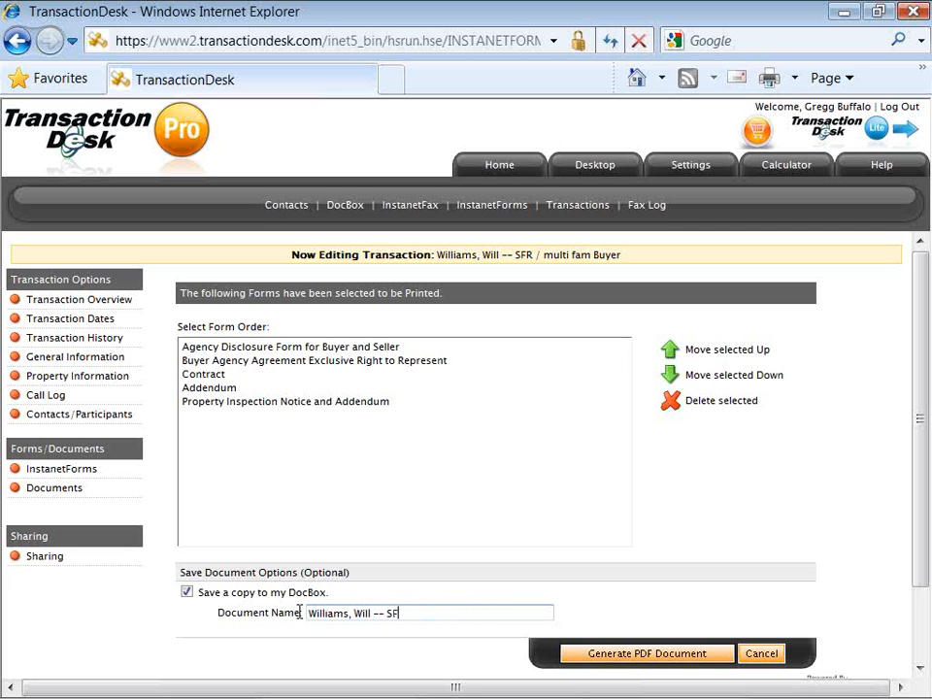
{"action": "type", "text": "PO Packet"}
{"action": "left_click", "coordinate": [609, 656]}
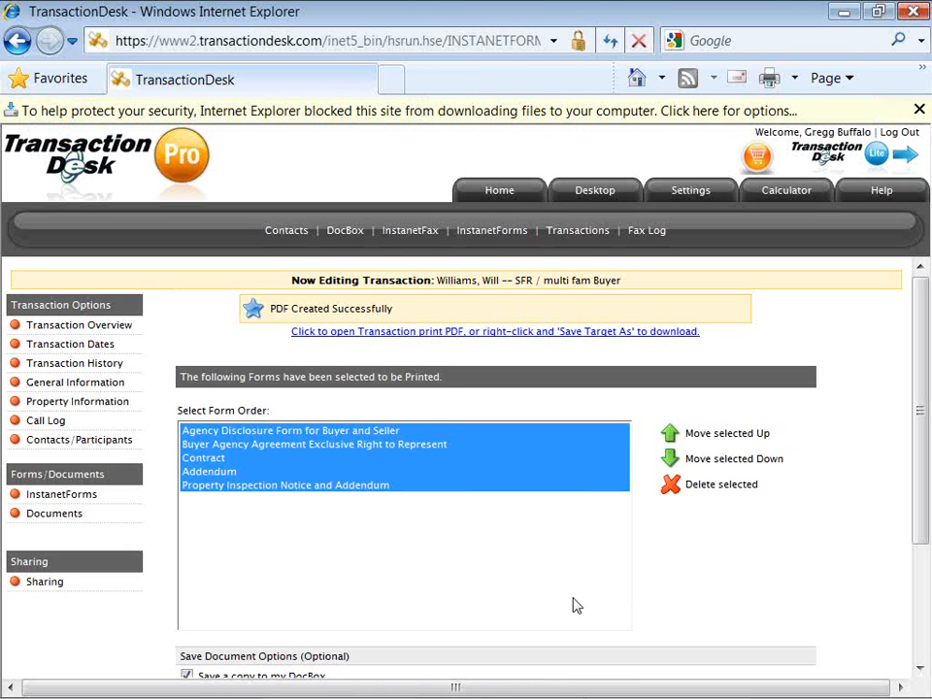
Open the 20-page forms PDF, select DocBox Printer by Instant Solutions for printing, then cancel without printing.
{"action": "left_click", "coordinate": [491, 334]}
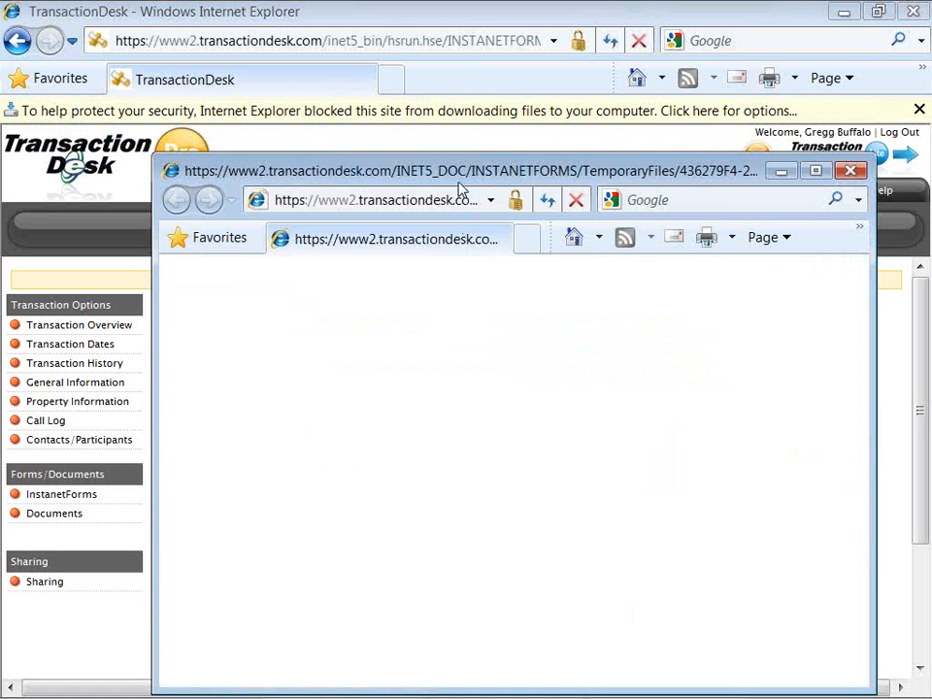
{"action": "left_click_drag", "start_coordinate": [460, 184], "coordinate": [401, 80]}
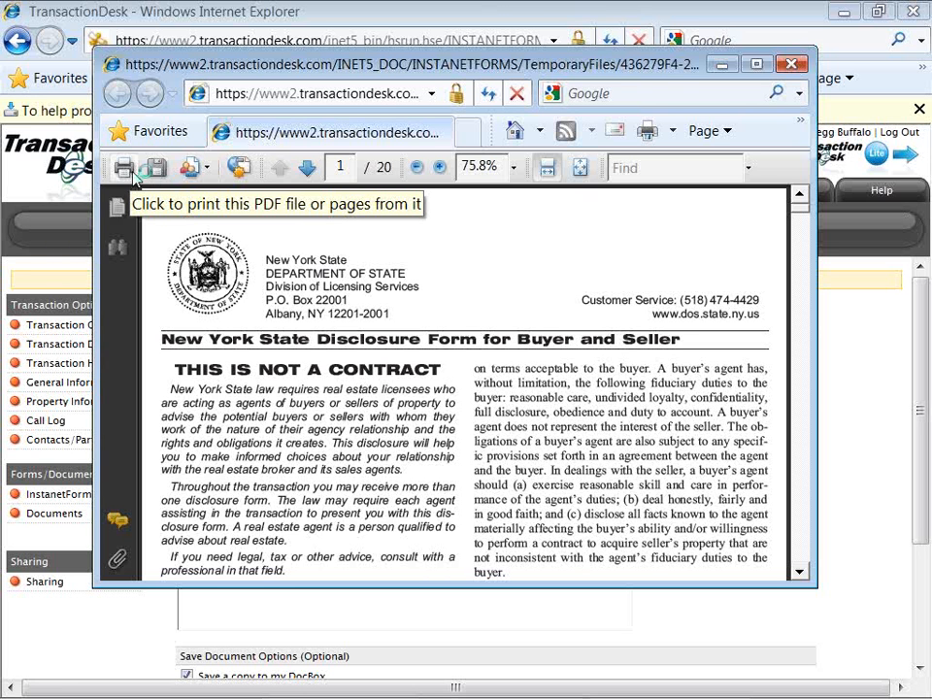
{"action": "left_click", "coordinate": [124, 168]}
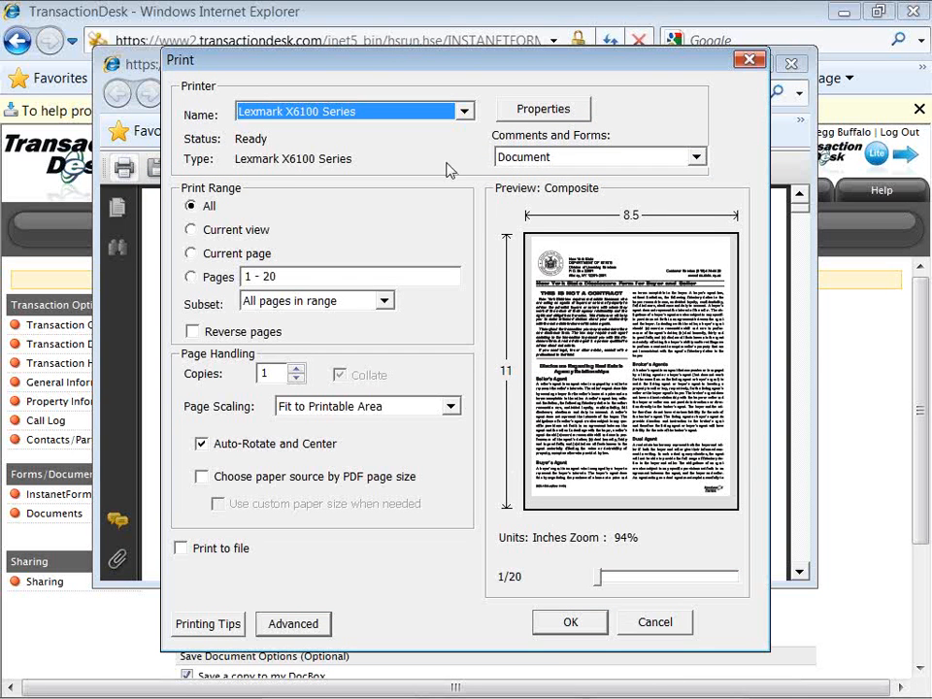
{"action": "left_click", "coordinate": [463, 113]}
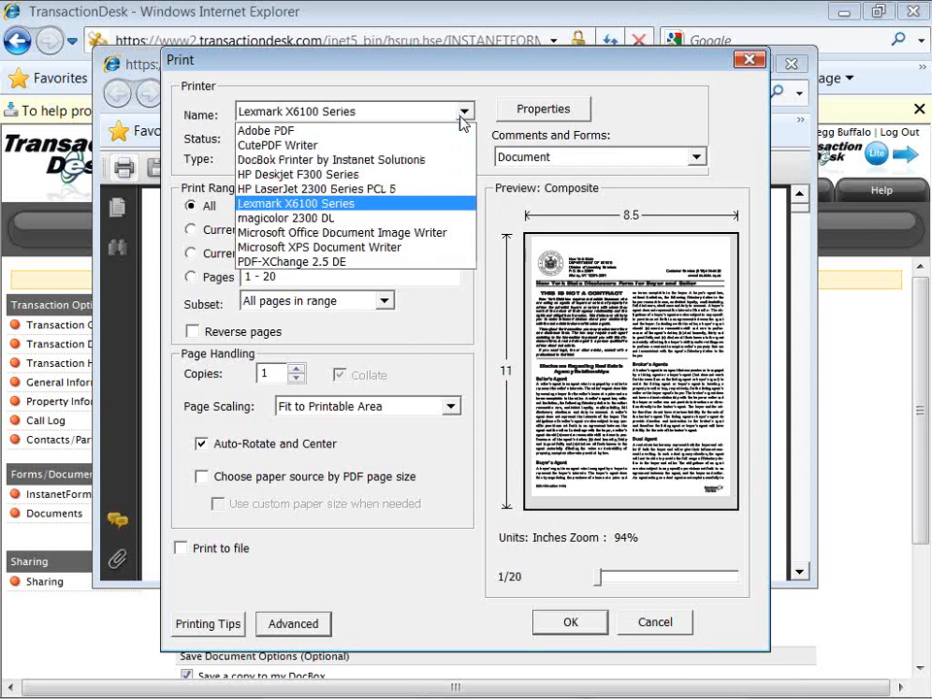
{"action": "left_click", "coordinate": [462, 165]}
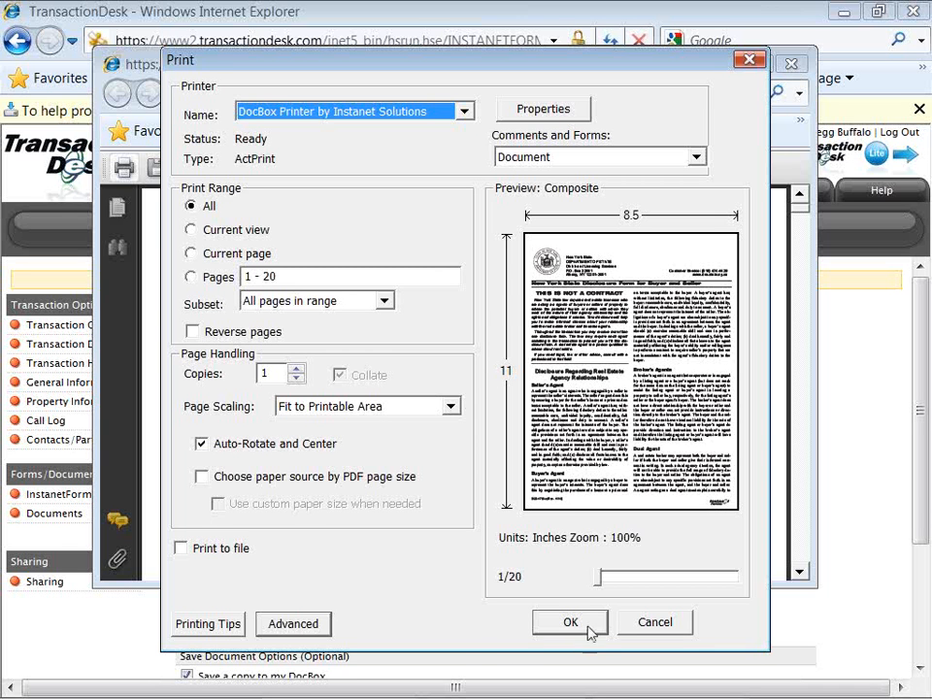
{"action": "left_click", "coordinate": [644, 625]}
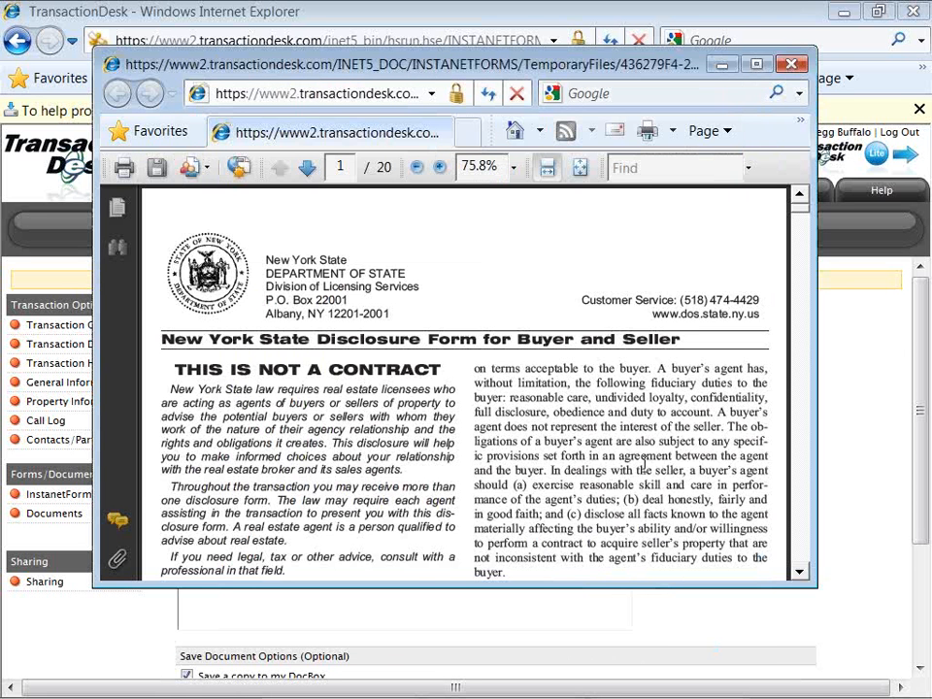
{"action": "left_click", "coordinate": [721, 65]}
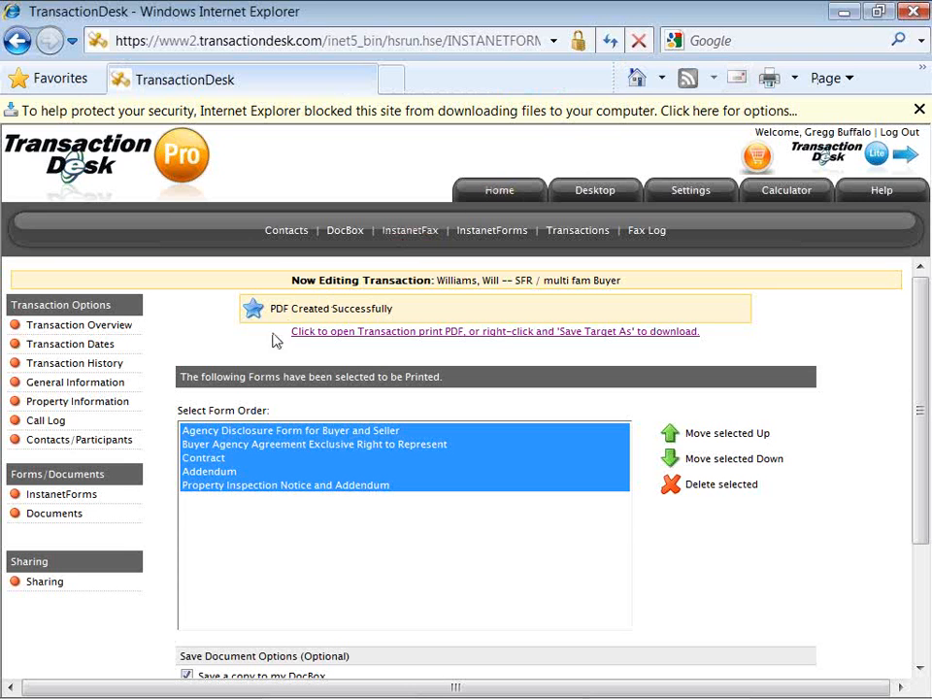
In the transaction's Documents list, check the PO Packet and review the 'I would like to' actions.
{"action": "left_click", "coordinate": [54, 514]}
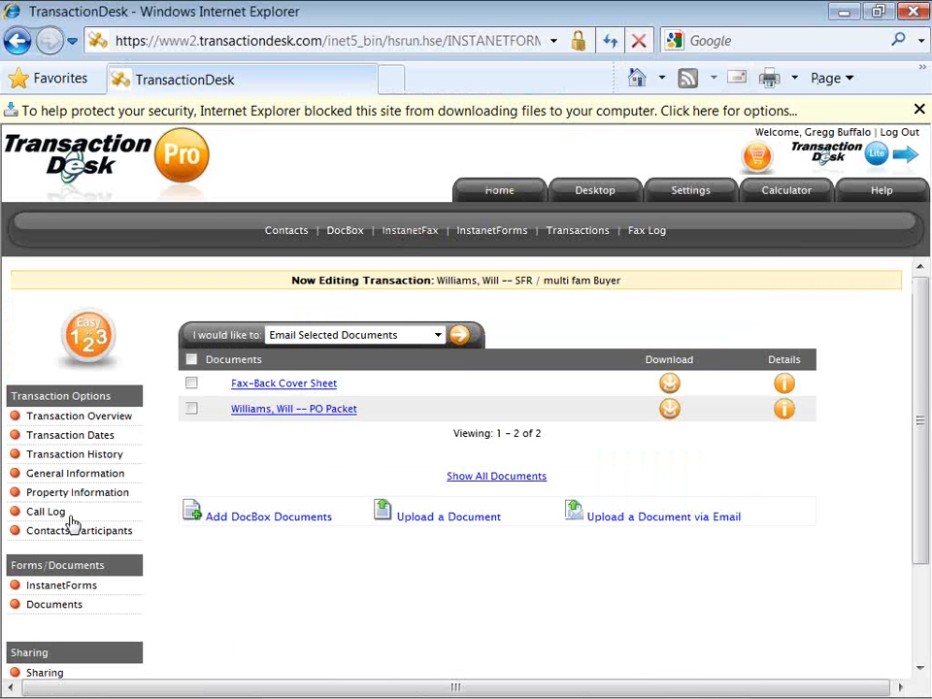
{"action": "left_click", "coordinate": [193, 410]}
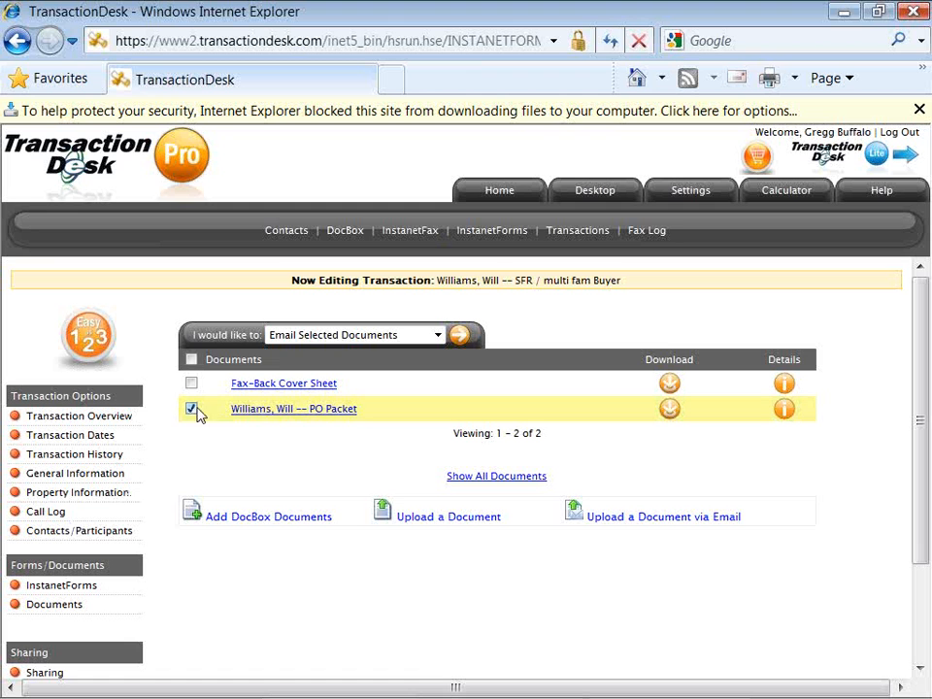
{"action": "left_click", "coordinate": [299, 339]}
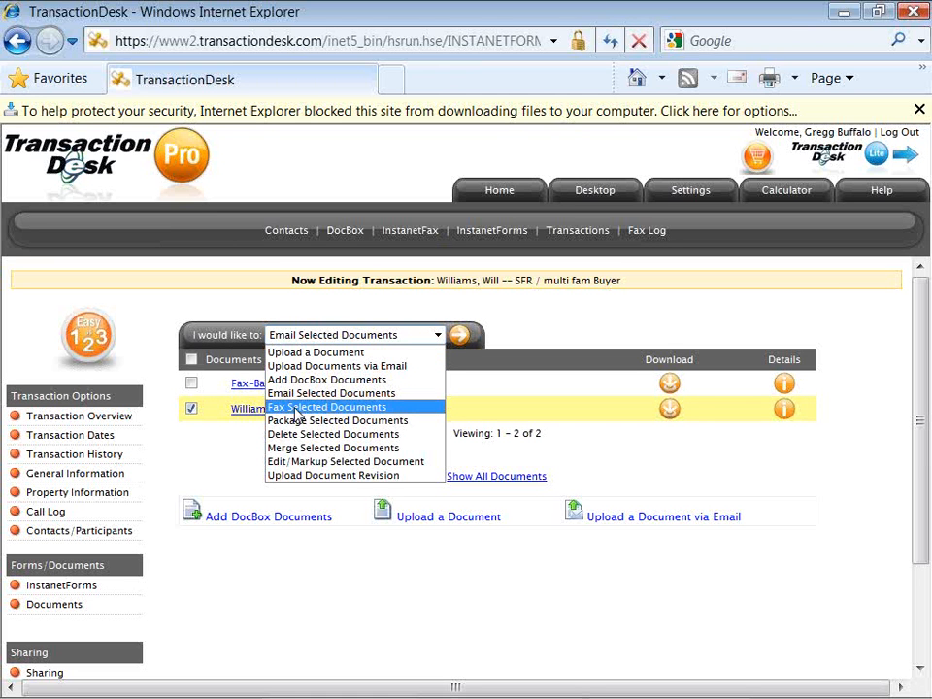
{"action": "left_click", "coordinate": [250, 447]}
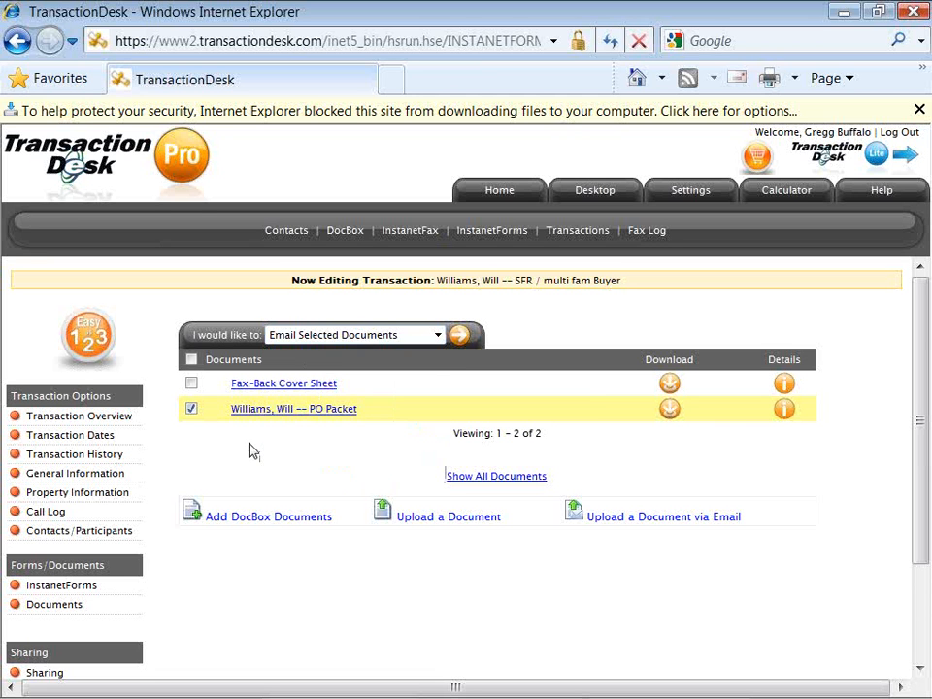
Open the Fax-Back Cover Sheet and select its header, the 'Cover Sheet' heading, fax number and barcode.
{"action": "left_click", "coordinate": [308, 384]}
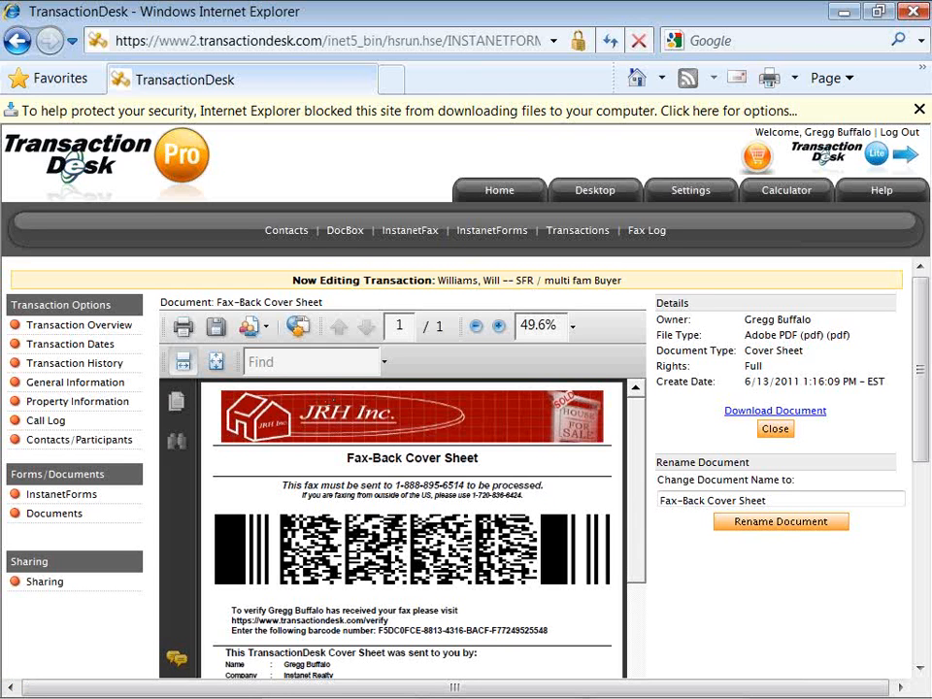
{"action": "left_click", "coordinate": [333, 401]}
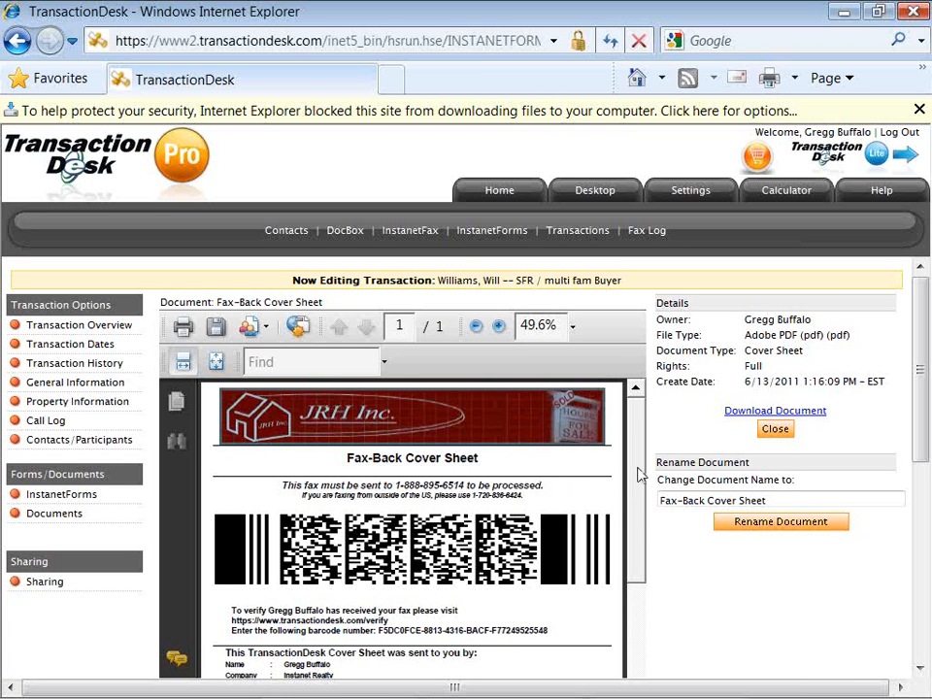
{"action": "left_click_drag", "start_coordinate": [639, 474], "coordinate": [639, 506]}
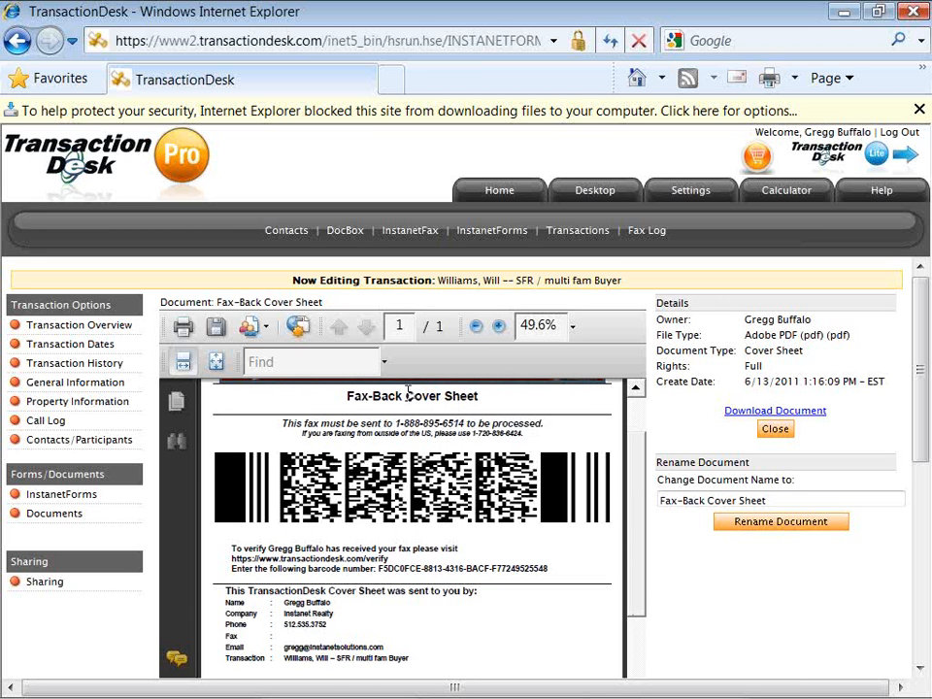
{"action": "left_click_drag", "start_coordinate": [408, 392], "coordinate": [478, 401]}
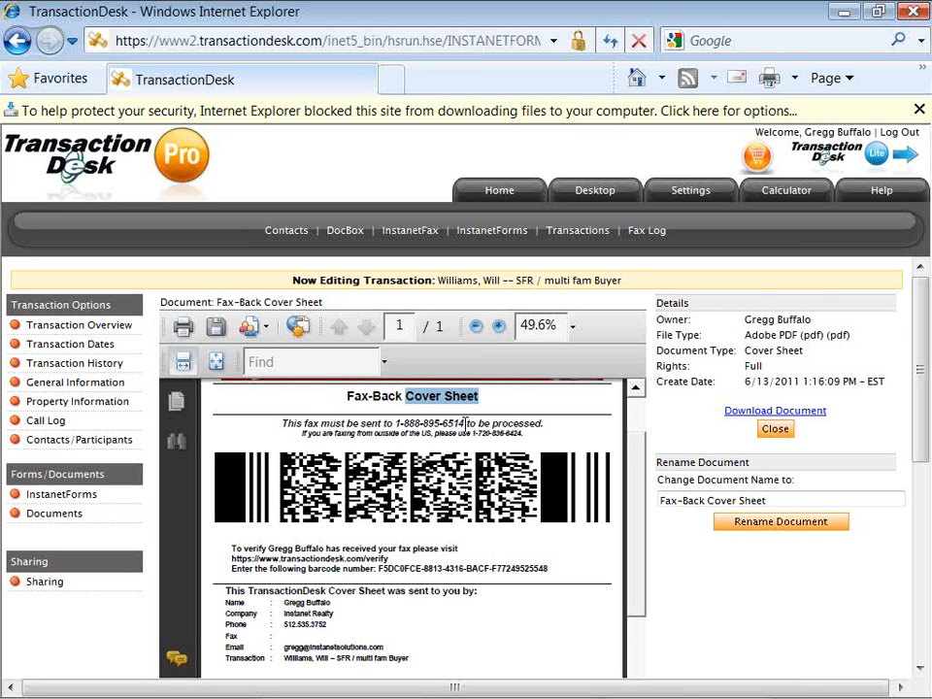
{"action": "left_click_drag", "start_coordinate": [466, 423], "coordinate": [402, 424]}
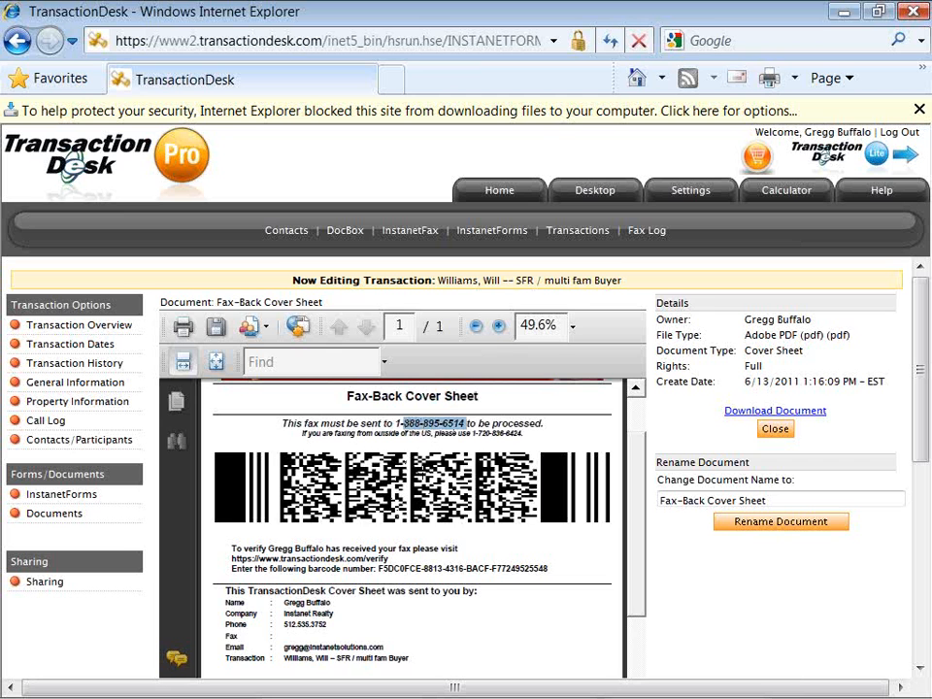
{"action": "left_click", "coordinate": [424, 476]}
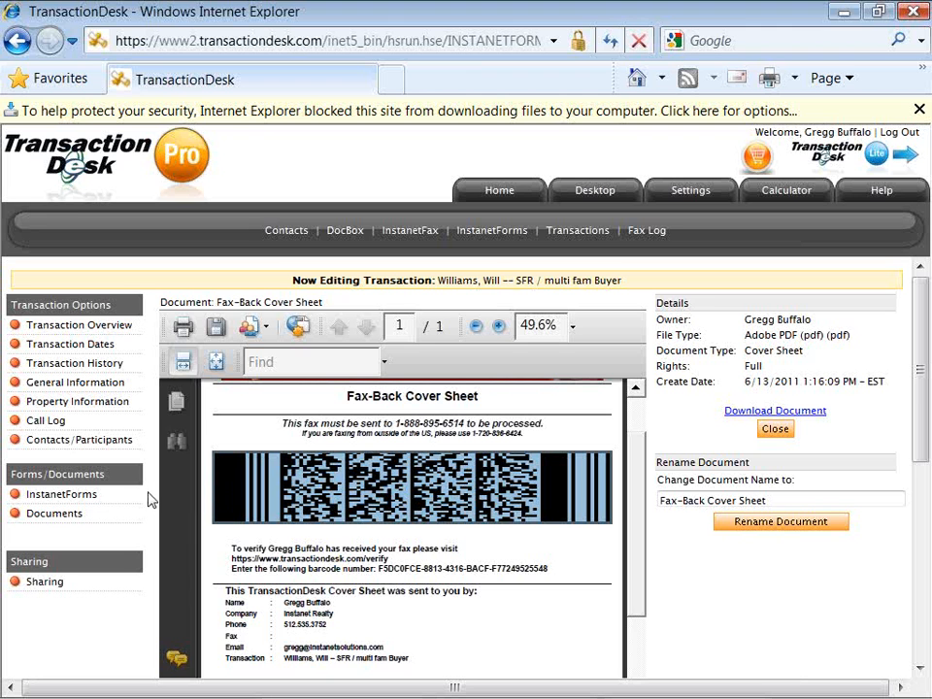
From the Documents page, run the 'Upload a Document' action to reach the empty upload form.
{"action": "left_click", "coordinate": [56, 515]}
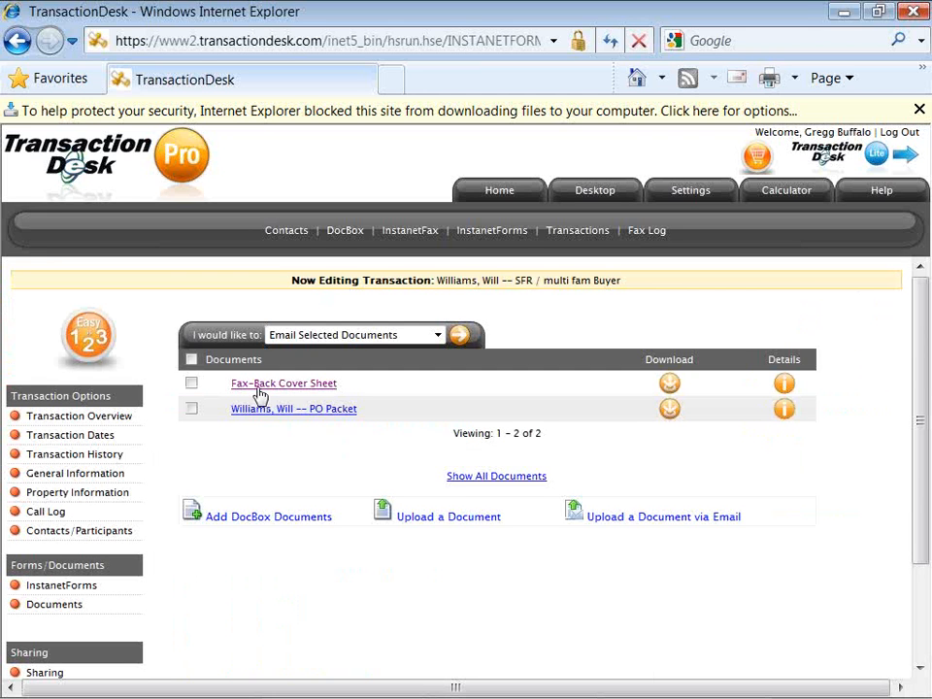
{"action": "left_click", "coordinate": [332, 335]}
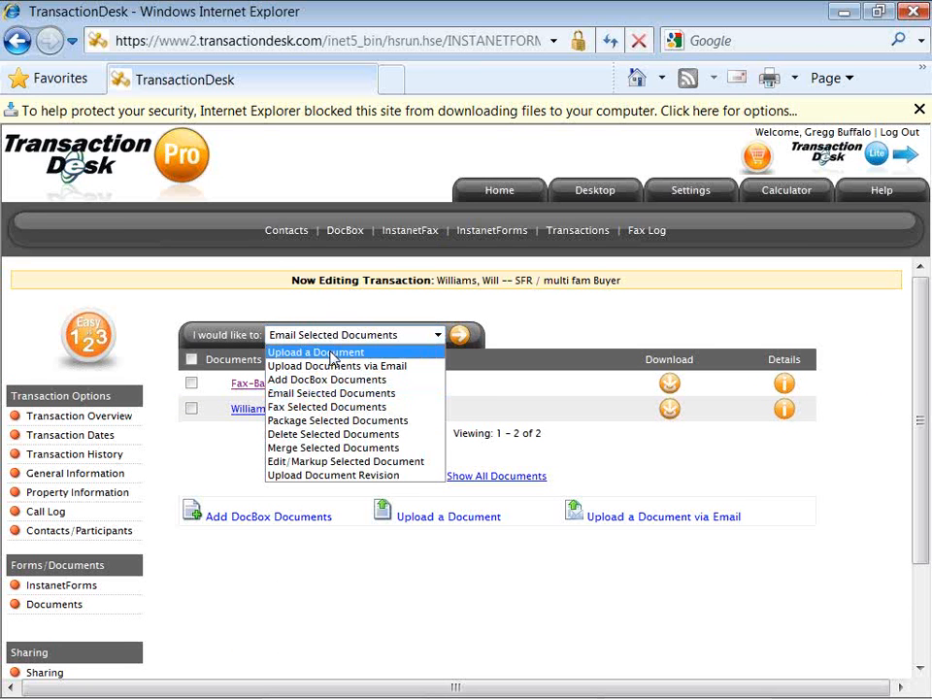
{"action": "left_click", "coordinate": [332, 353]}
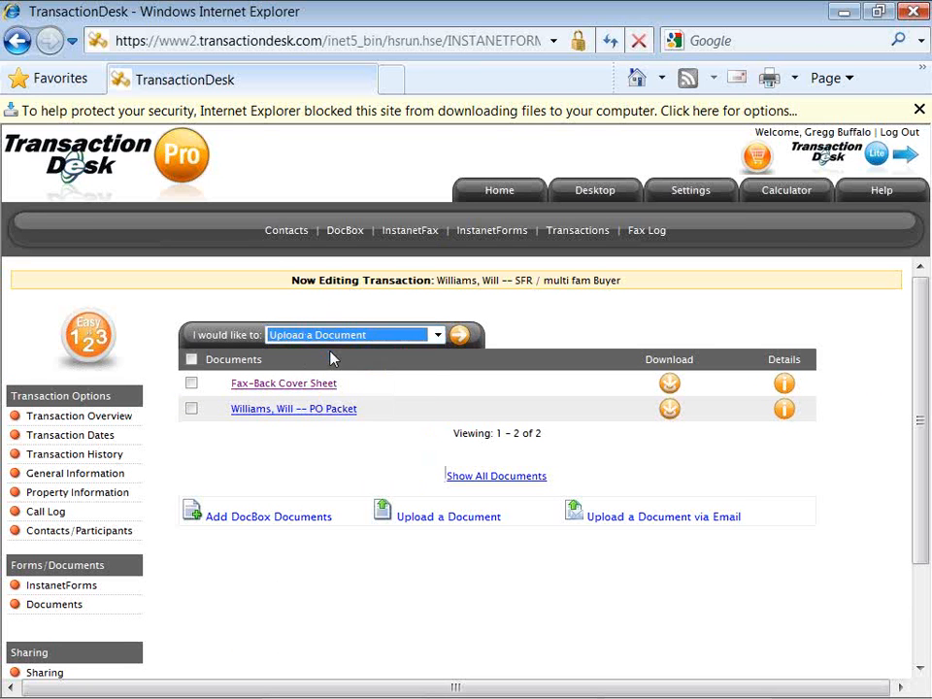
{"action": "left_click", "coordinate": [462, 340]}
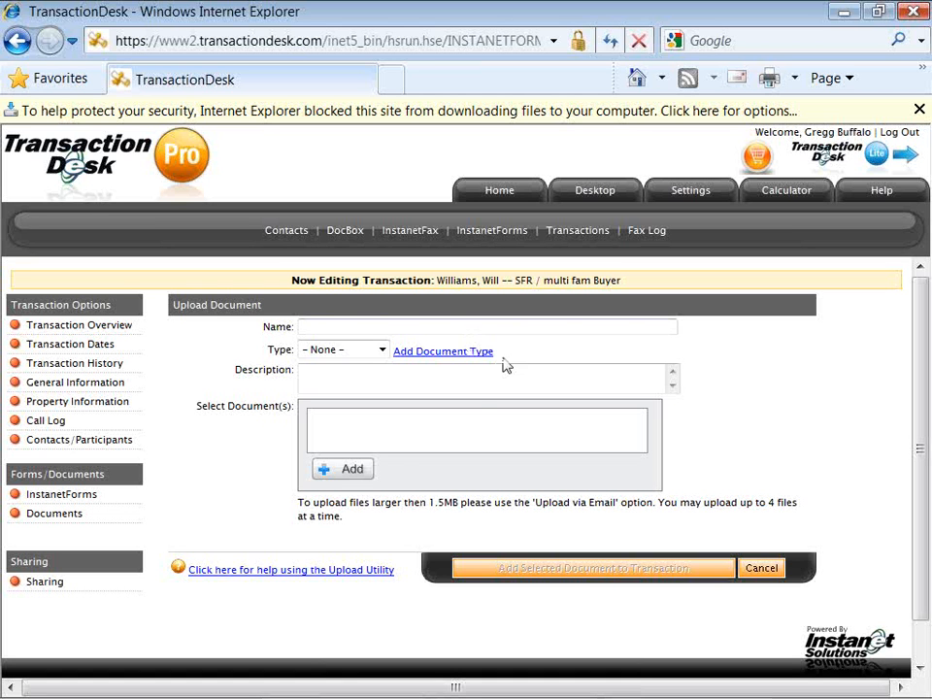
{"action": "left_click", "coordinate": [348, 470]}
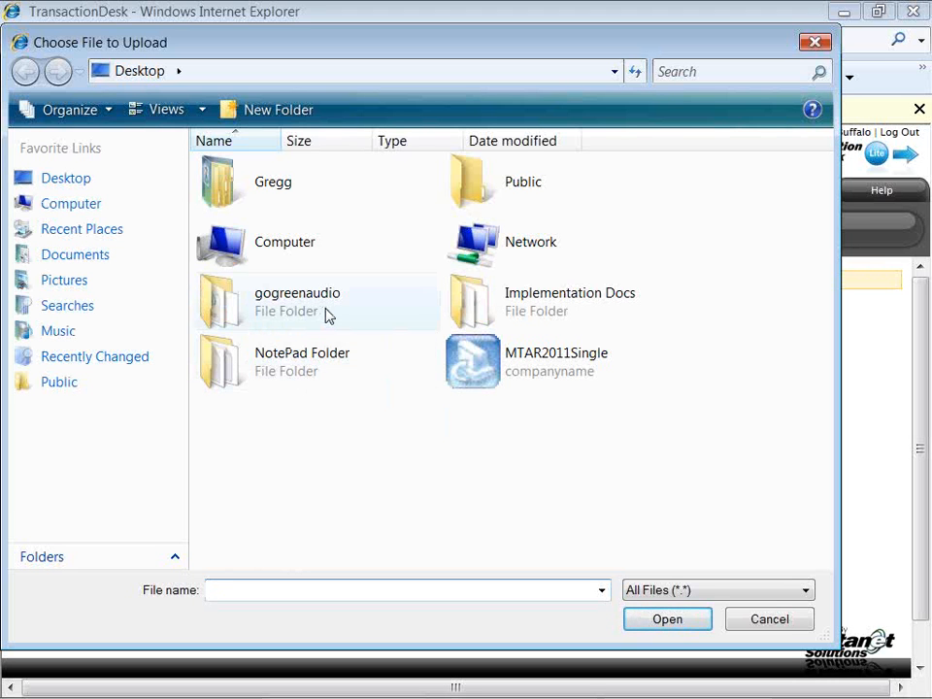
{"action": "double_click", "coordinate": [482, 306]}
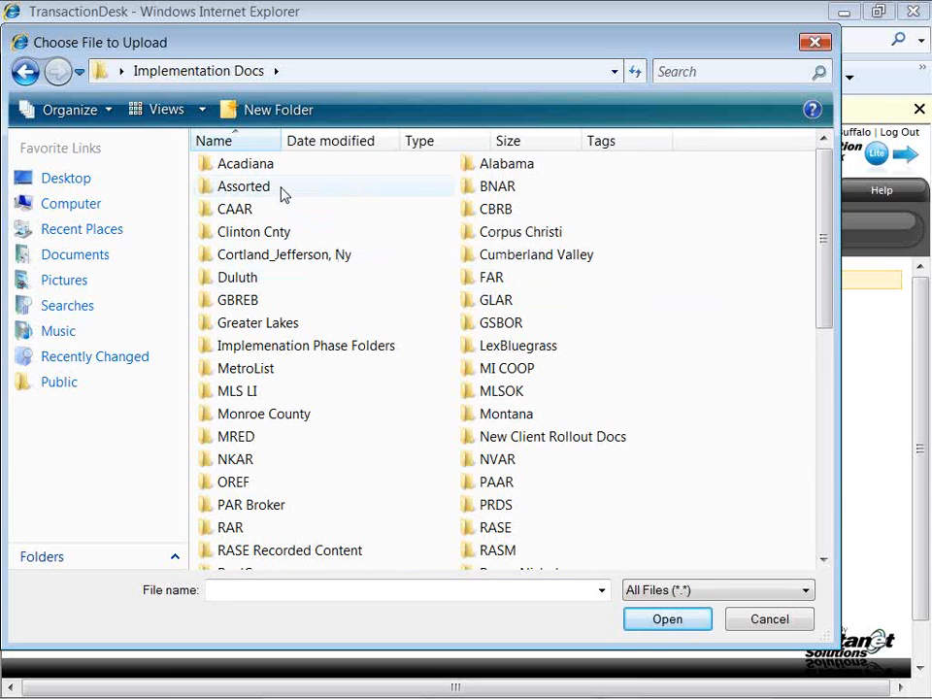
{"action": "double_click", "coordinate": [282, 190]}
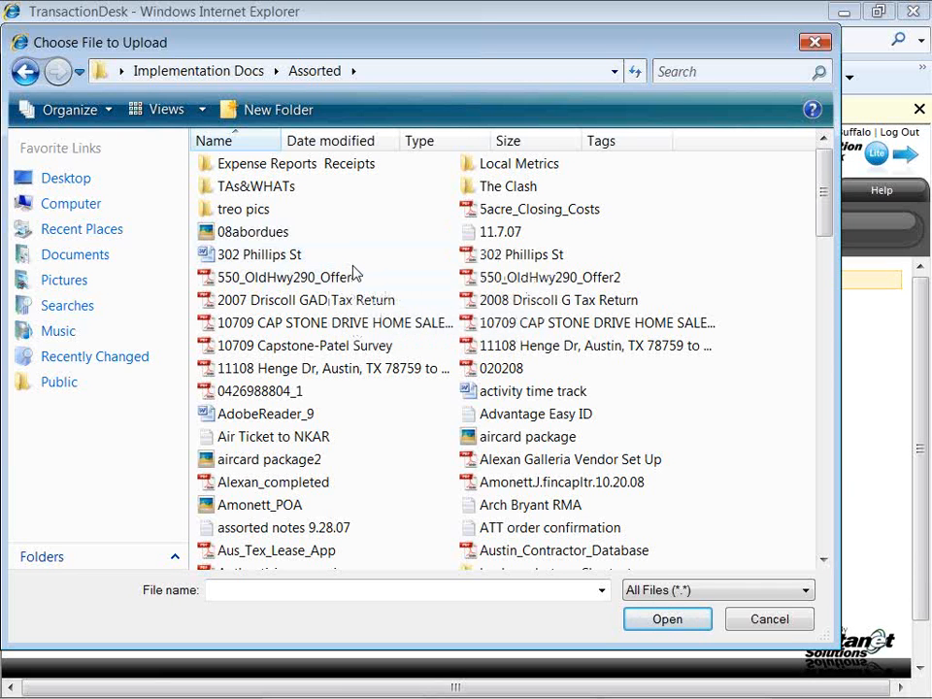
{"action": "left_click", "coordinate": [296, 255]}
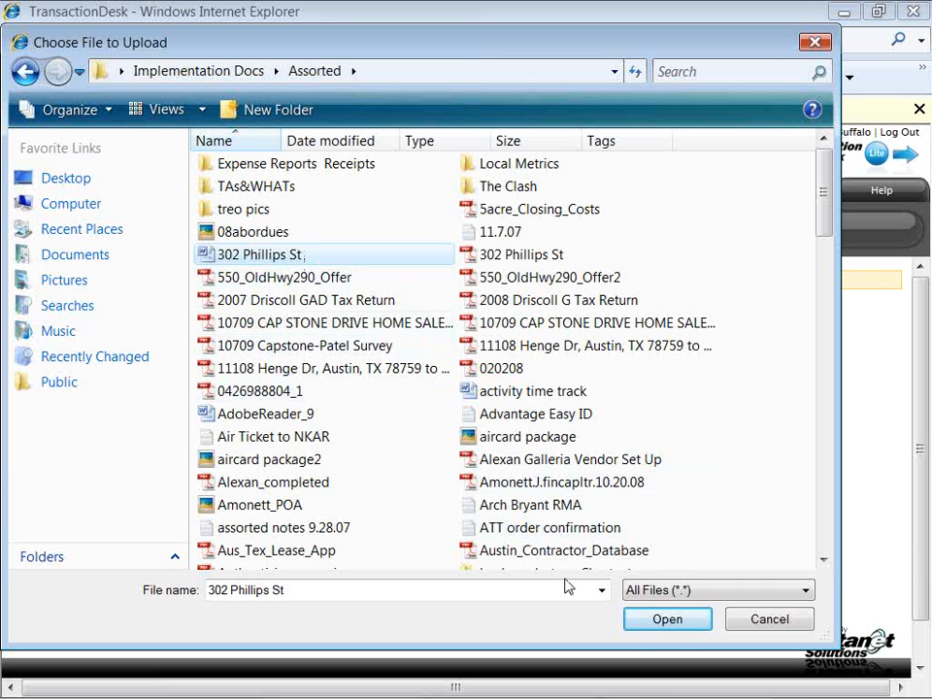
{"action": "left_click", "coordinate": [638, 628]}
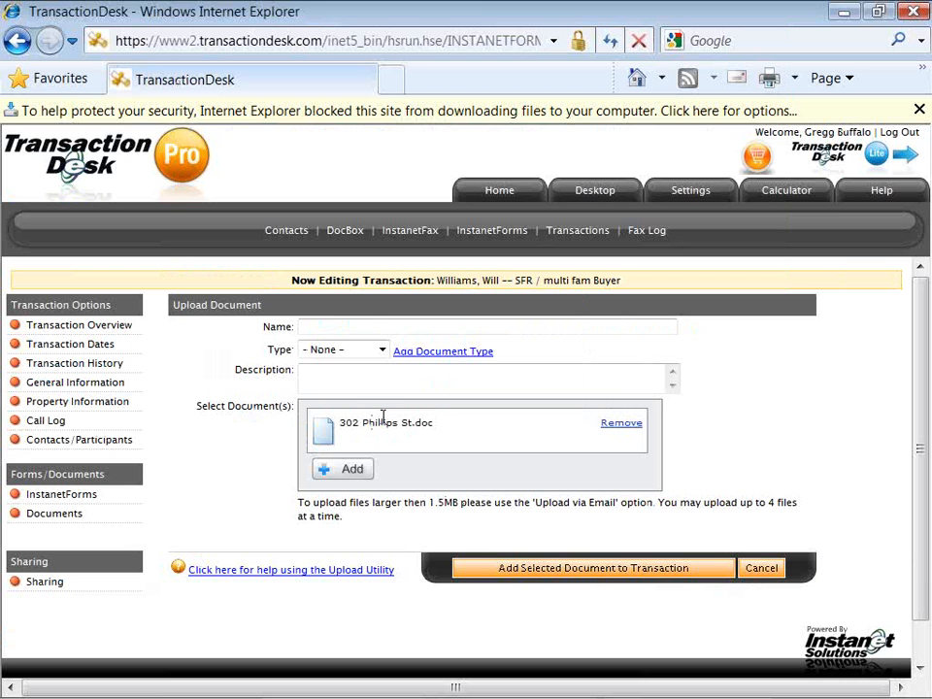
Add Amonett_POA as a second file and upload both documents to the transaction.
{"action": "left_click", "coordinate": [327, 473]}
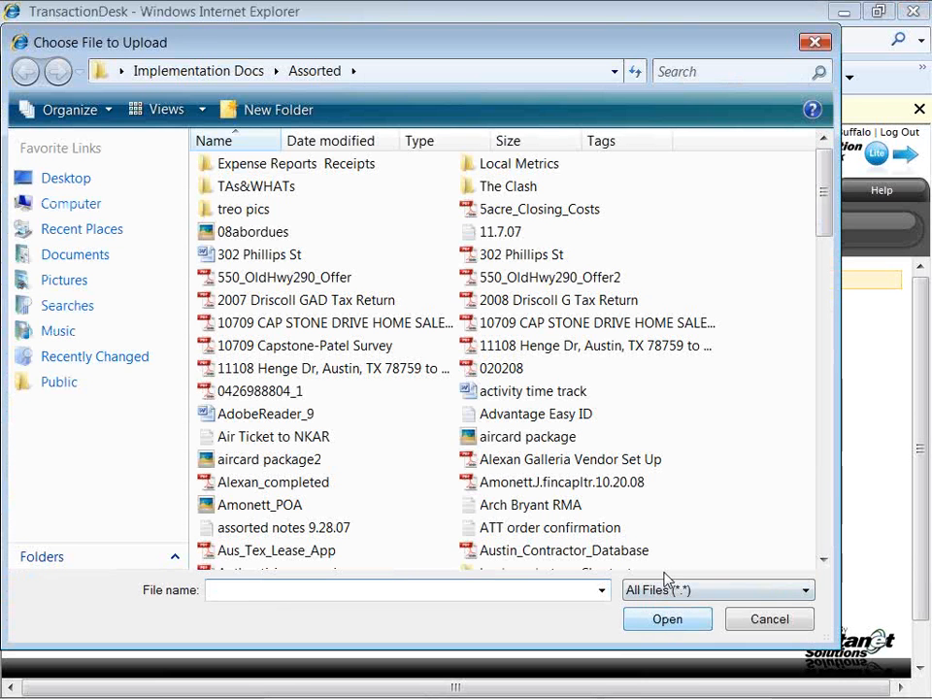
{"action": "left_click", "coordinate": [370, 512]}
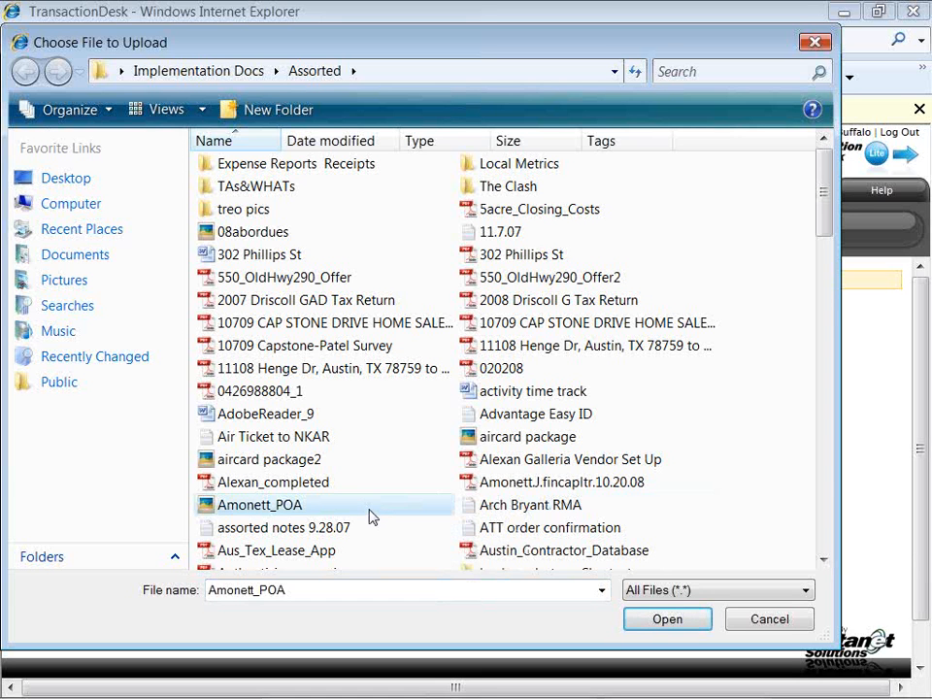
{"action": "left_click", "coordinate": [631, 626]}
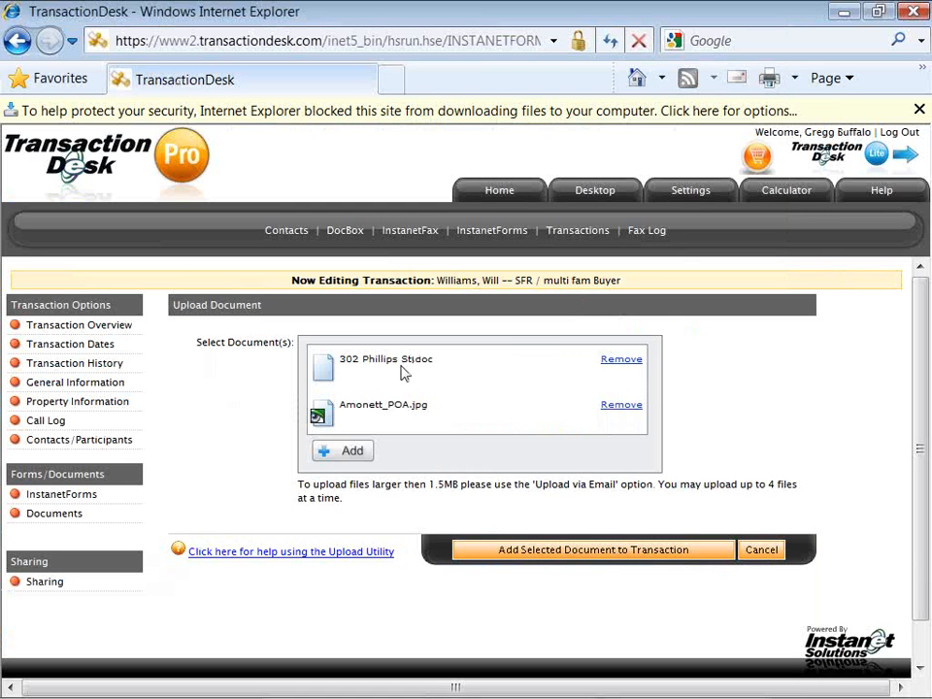
{"action": "left_click", "coordinate": [545, 553]}
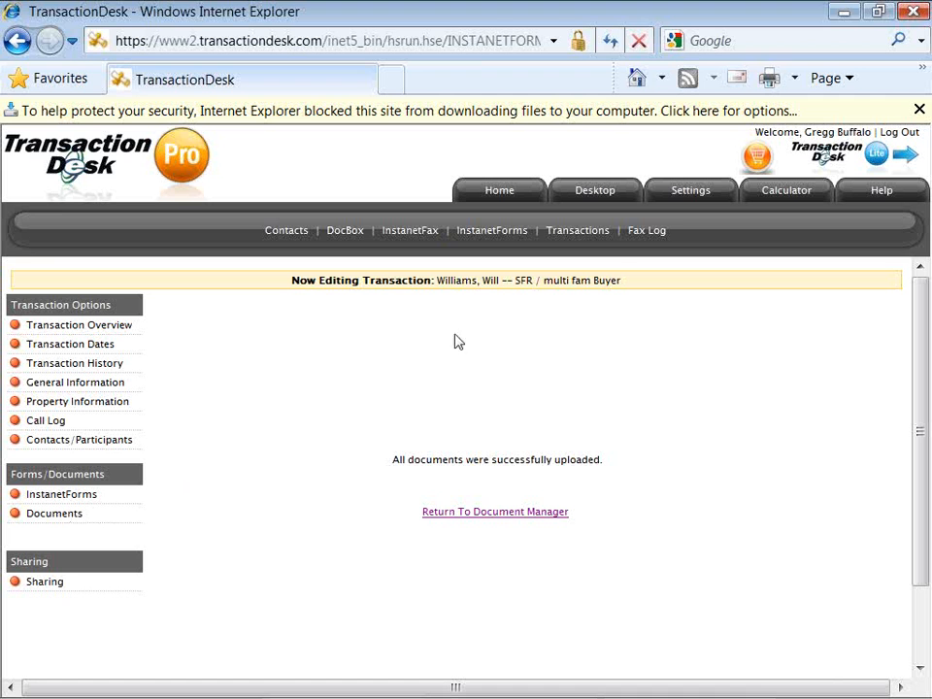
After the upload confirmation, go to the Transaction Overview listing the new documents.
{"action": "left_click", "coordinate": [130, 334]}
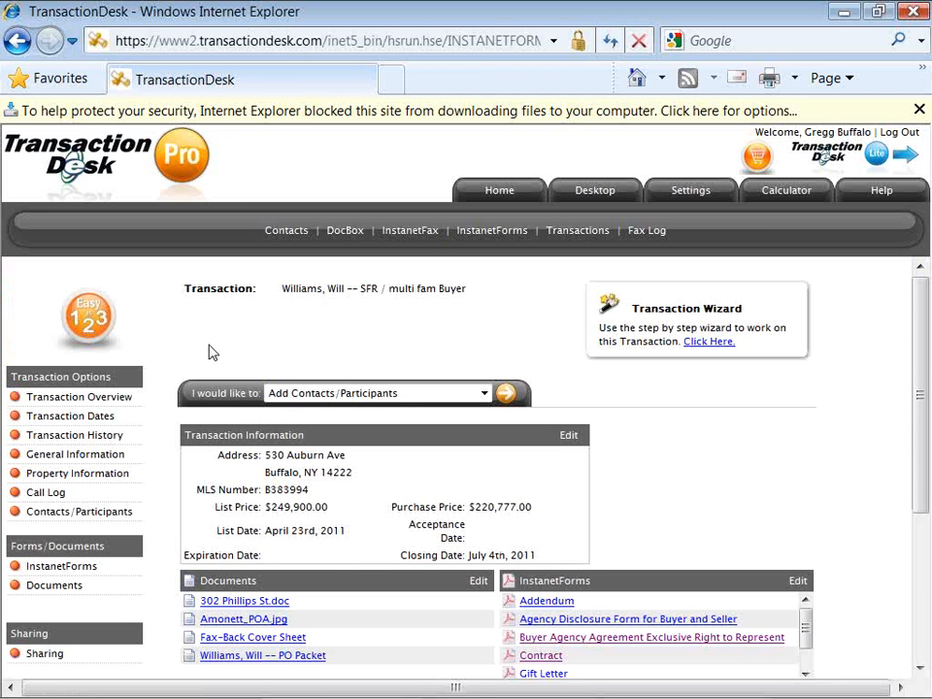
{"action": "scroll", "coordinate": [210, 350], "scroll_direction": "down", "scroll_amount": 1}
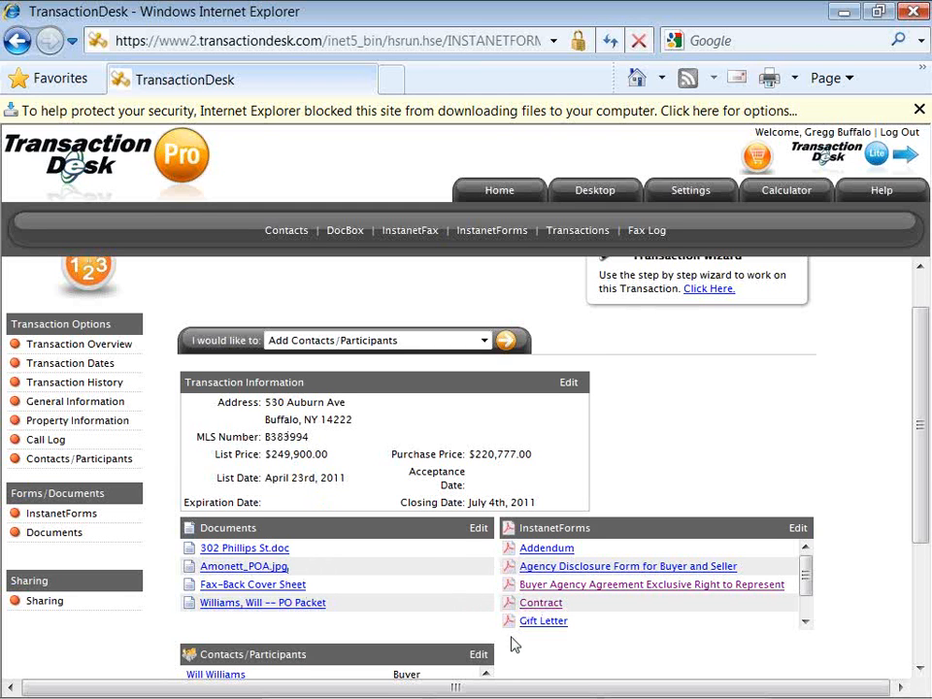
{"action": "scroll", "coordinate": [515, 646], "scroll_direction": "down", "scroll_amount": 2}
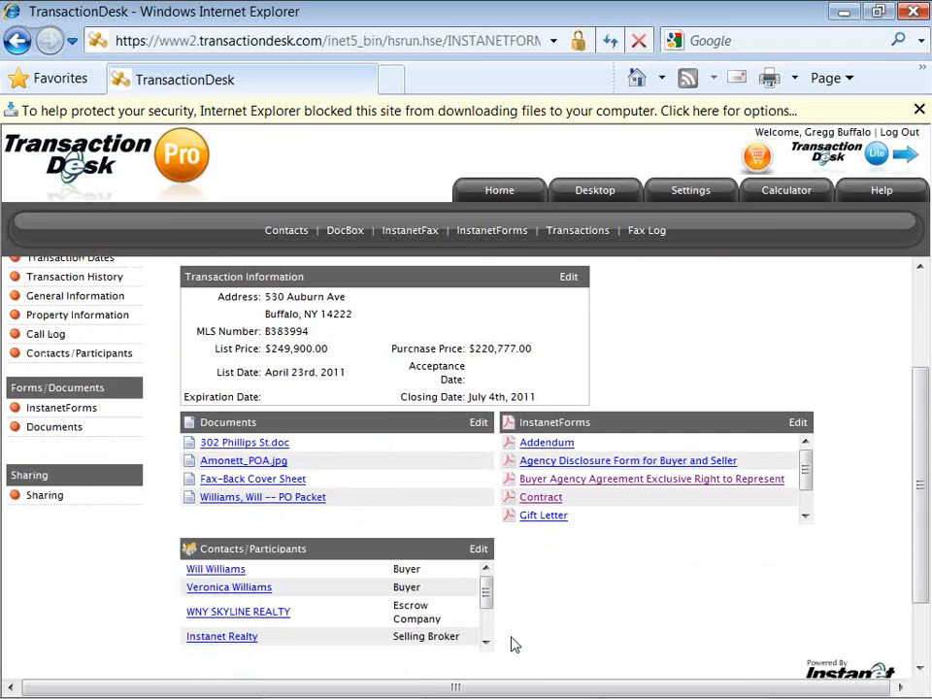
{"action": "scroll", "coordinate": [515, 646], "scroll_direction": "up", "scroll_amount": 2}
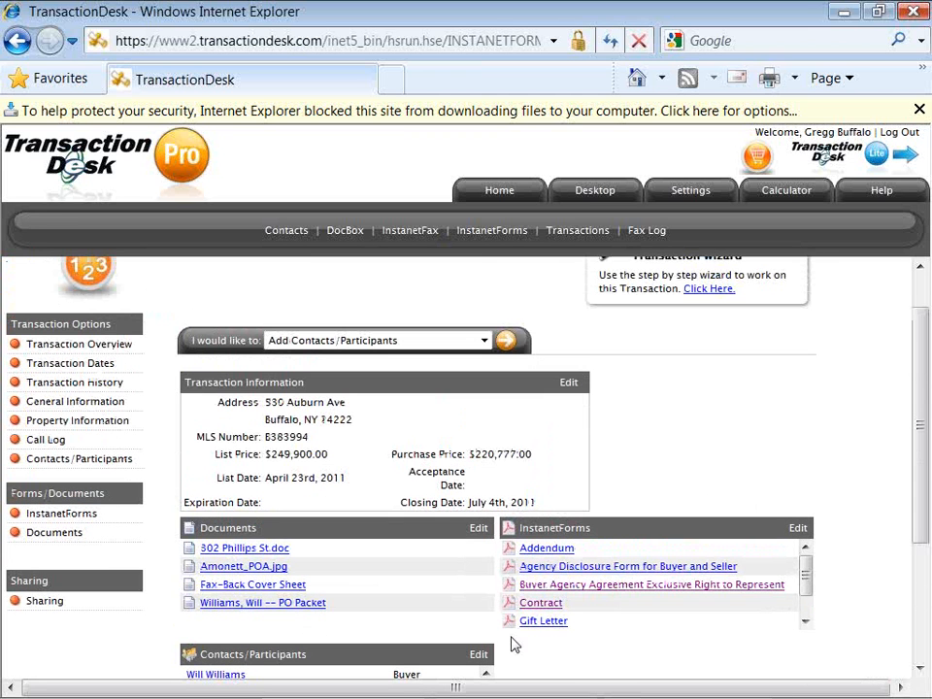
{"action": "left_click", "coordinate": [687, 193]}
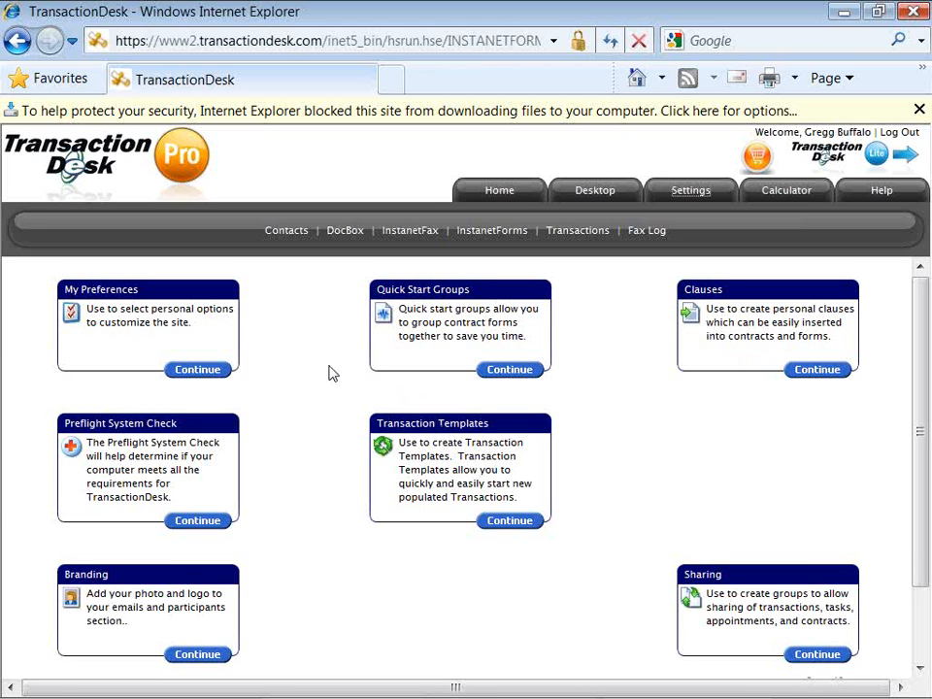
Go into My Preferences and view the DocBox2Go mobile access settings.
{"action": "left_click", "coordinate": [197, 377]}
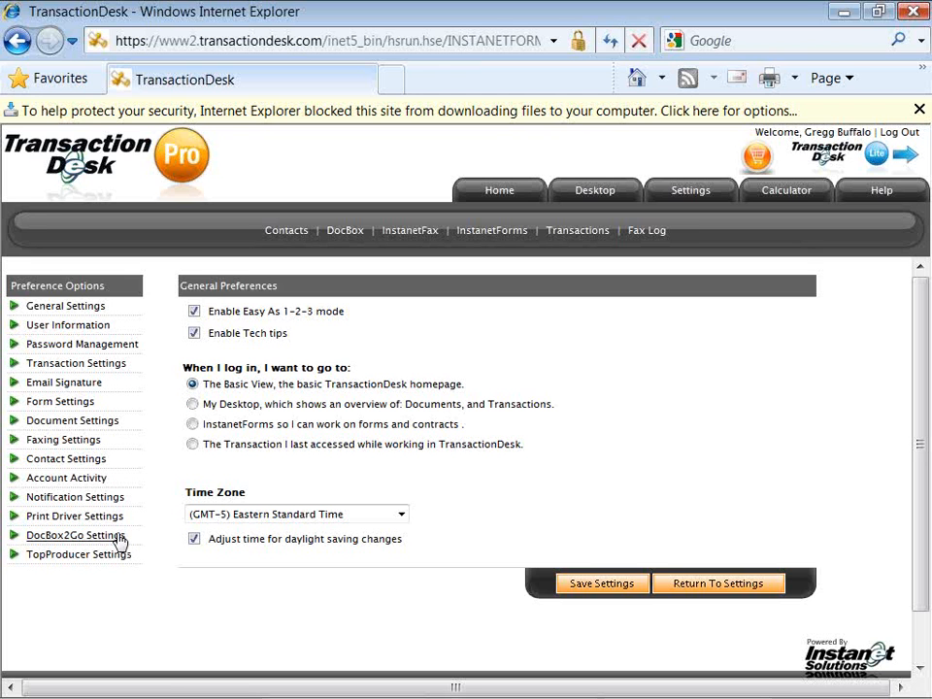
{"action": "left_click", "coordinate": [118, 538]}
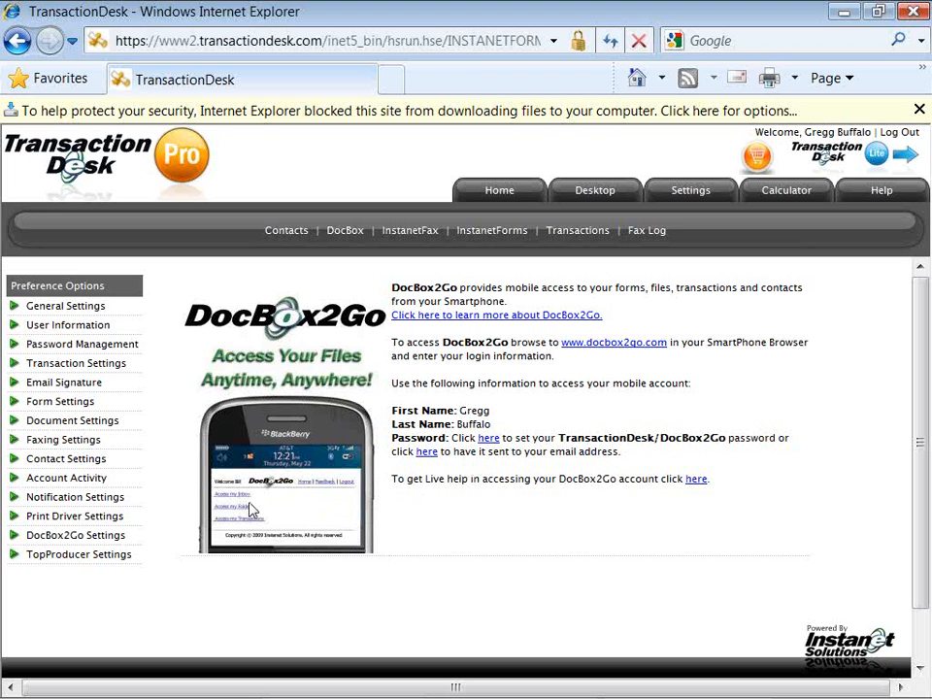
Review the Print Driver Settings, then view the Password Management page.
{"action": "left_click", "coordinate": [116, 520]}
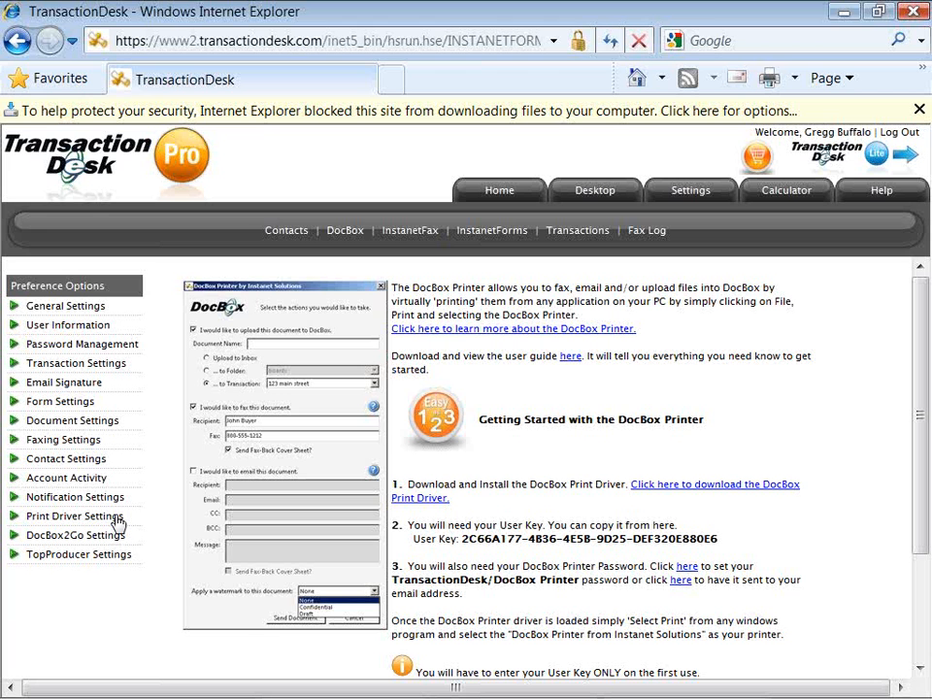
{"action": "left_click", "coordinate": [127, 346]}
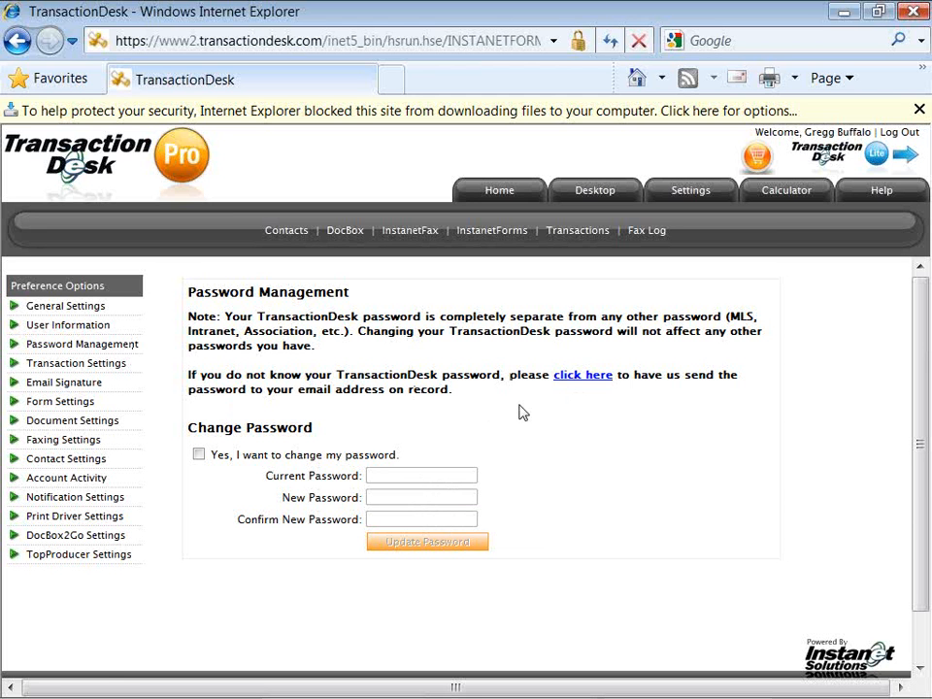
View the User Information page, briefly highlight the e-mail field's user name, then switch to the Notepad webinar notes.
{"action": "left_click", "coordinate": [107, 330]}
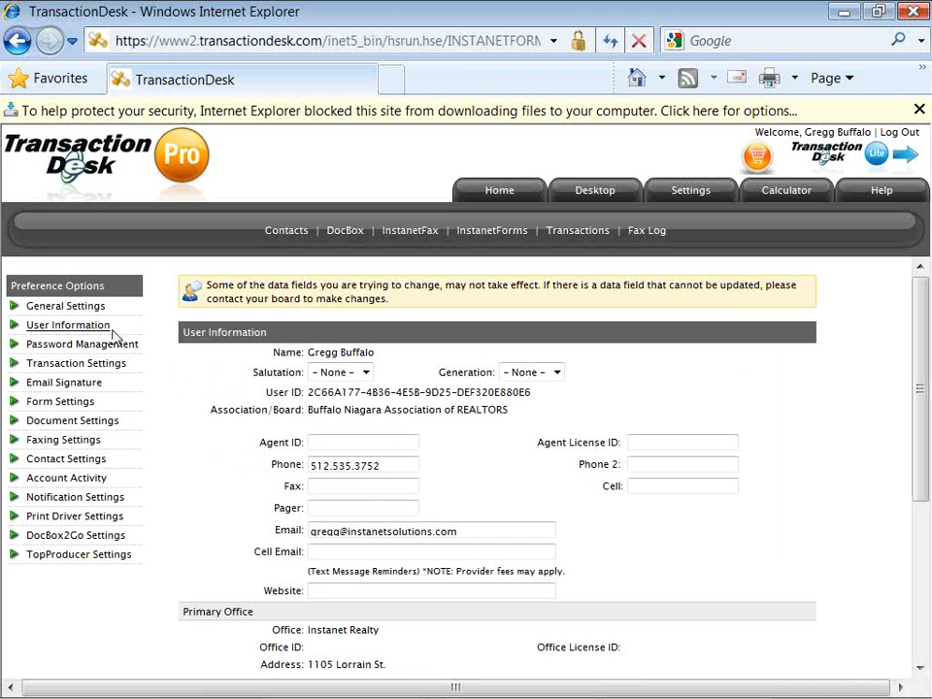
{"action": "double_click", "coordinate": [316, 530]}
{"action": "left_click", "coordinate": [231, 496]}
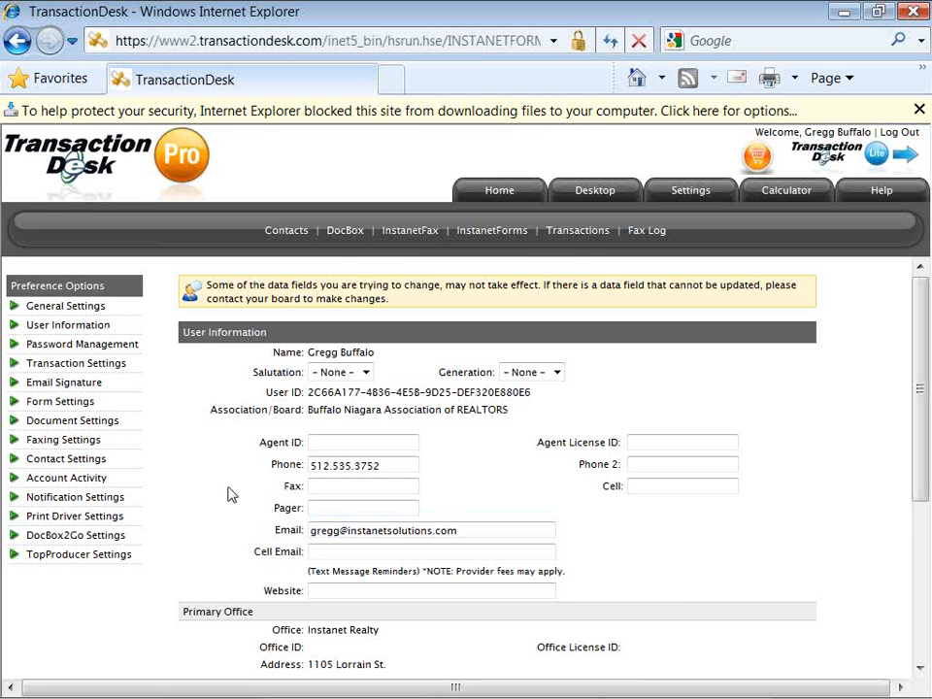
{"action": "key", "text": "alt+Tab"}
{"action": "key", "text": "alt+Tab"}
{"action": "key", "text": "alt+Tab"}
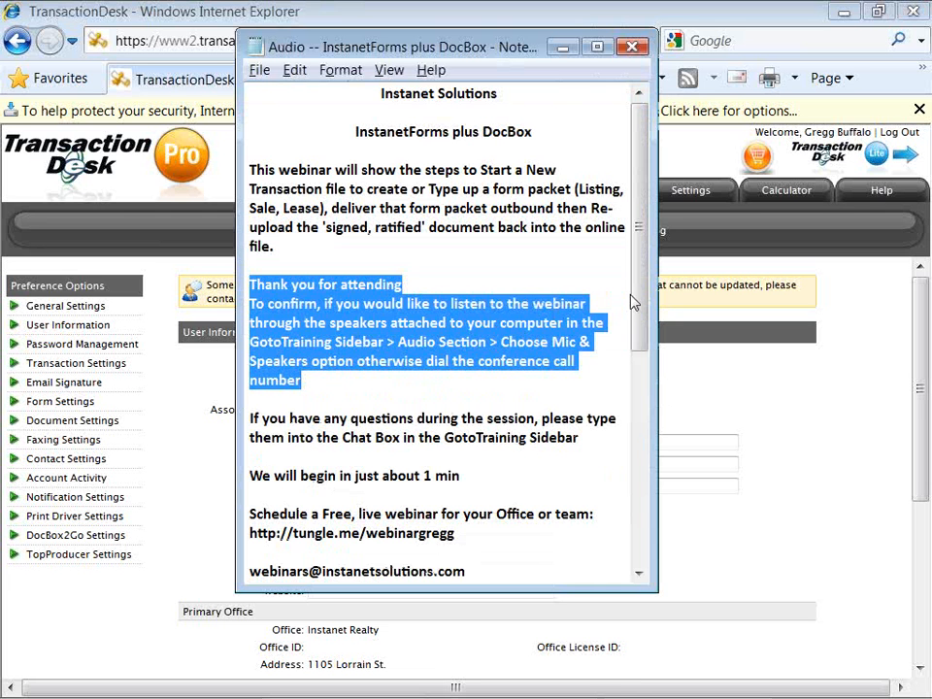
Scroll the notes to the resource links and highlight the TransactionDesk training and YouTube webinar URLs.
{"action": "left_click_drag", "start_coordinate": [639, 297], "coordinate": [639, 482]}
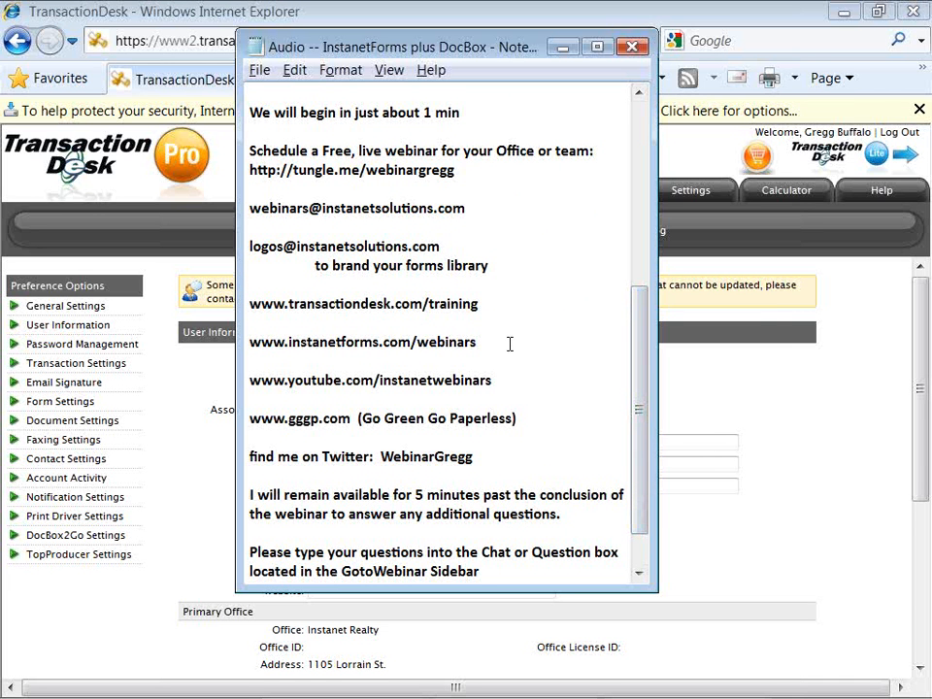
{"action": "left_click_drag", "start_coordinate": [483, 304], "coordinate": [283, 297]}
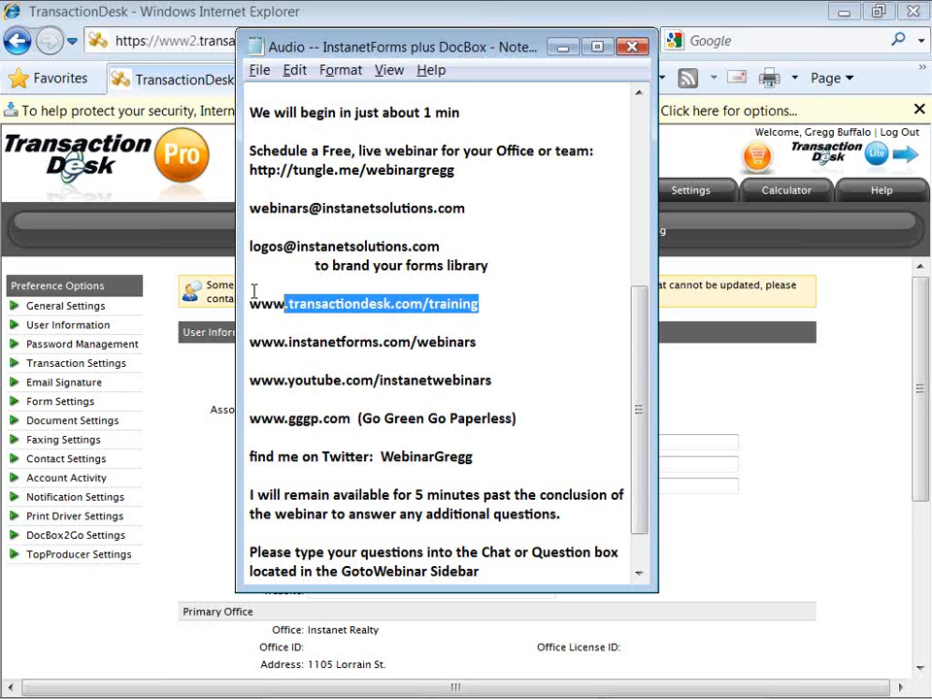
{"action": "left_click_drag", "start_coordinate": [249, 381], "coordinate": [541, 387]}
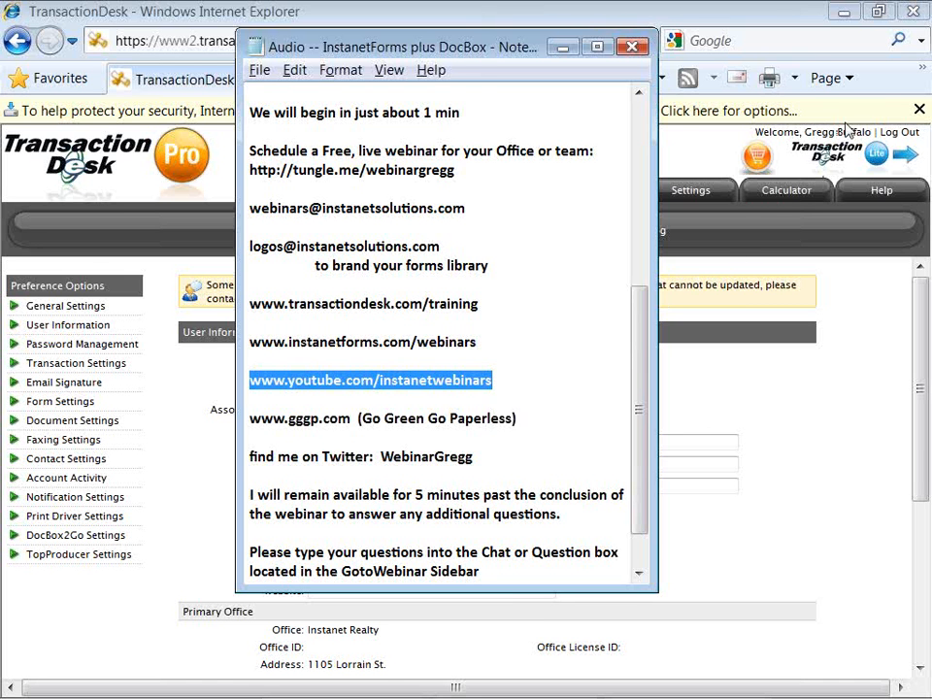
{"action": "left_click", "coordinate": [920, 37]}
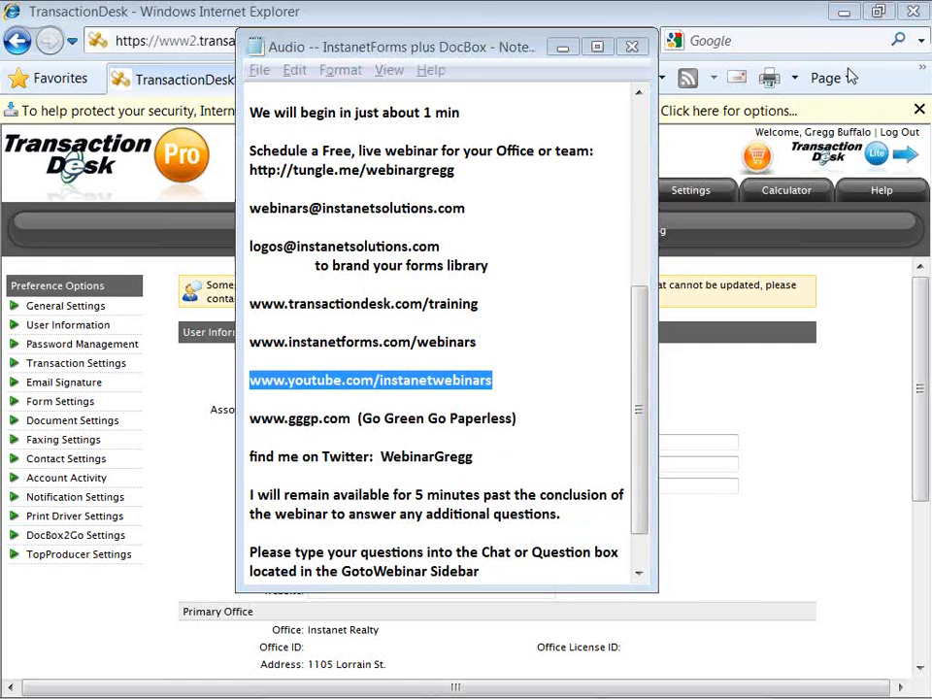